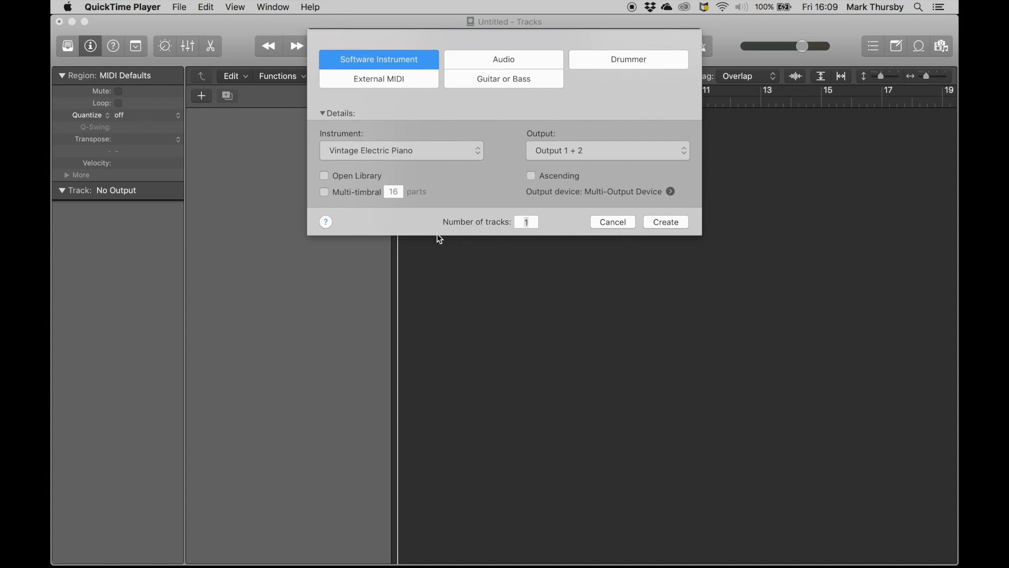
Create a software instrument track with the multi-output Ultrabeat (Drum Synth), and close its plug-in window
{"action": "left_click", "coordinate": [450, 158]}
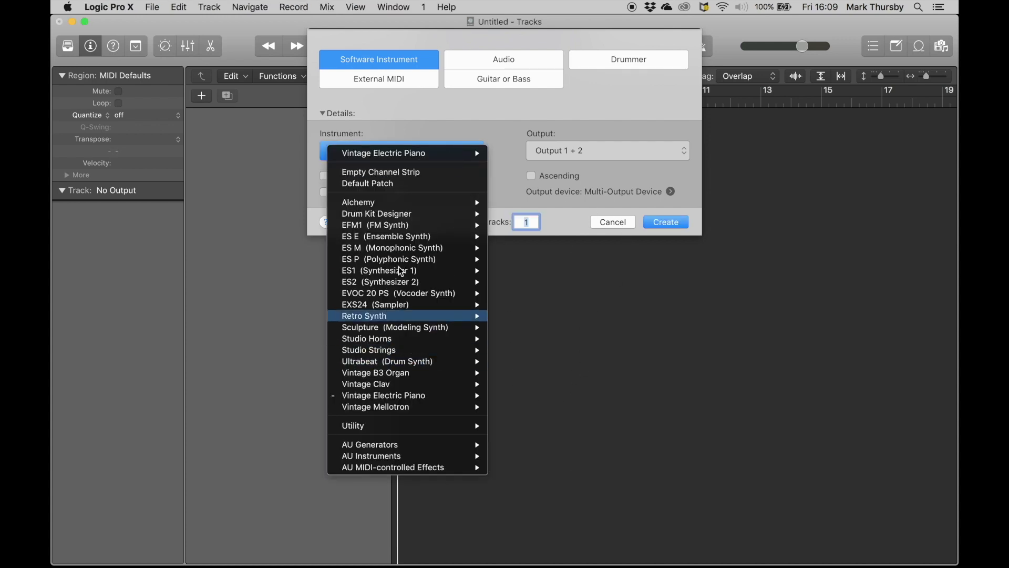
{"action": "mouse_move", "coordinate": [390, 364]}
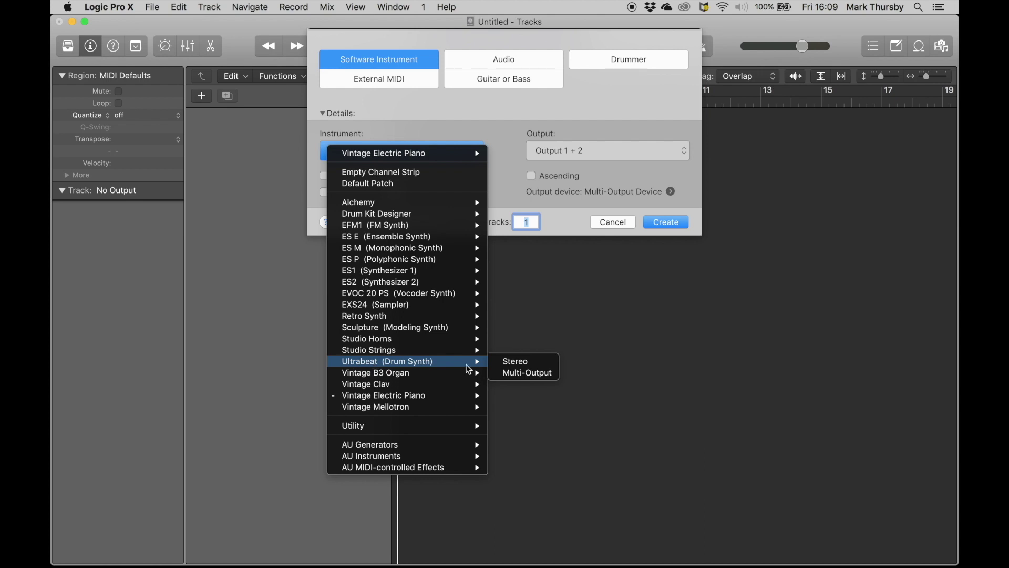
{"action": "left_click", "coordinate": [519, 374]}
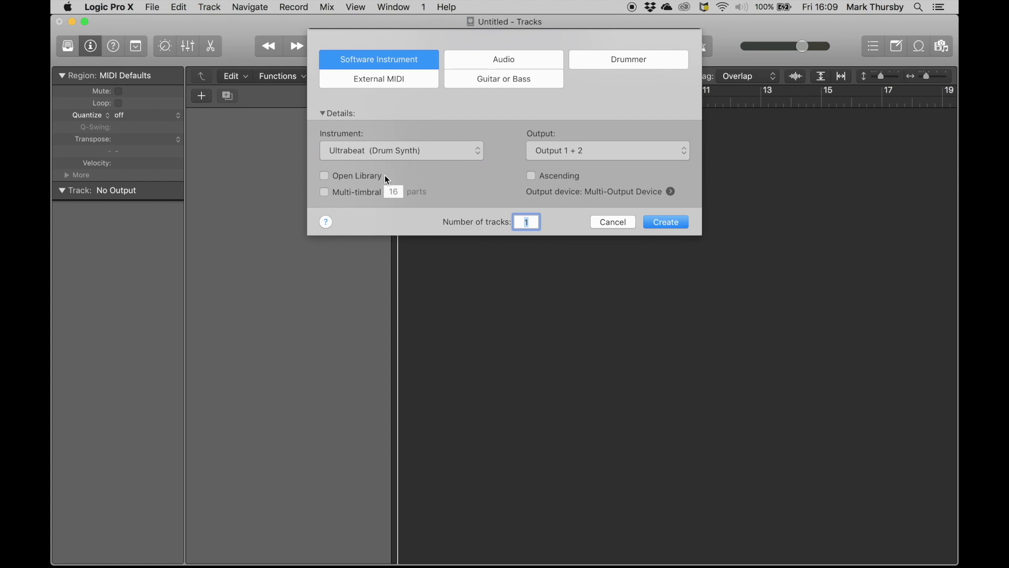
{"action": "left_click", "coordinate": [664, 226]}
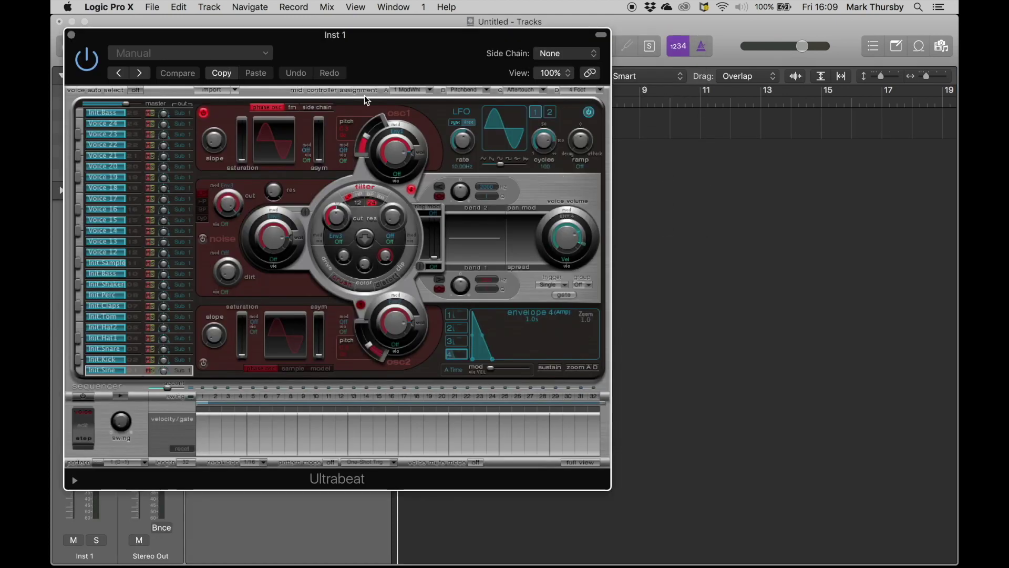
{"action": "left_click_drag", "start_coordinate": [294, 36], "coordinate": [526, 114]}
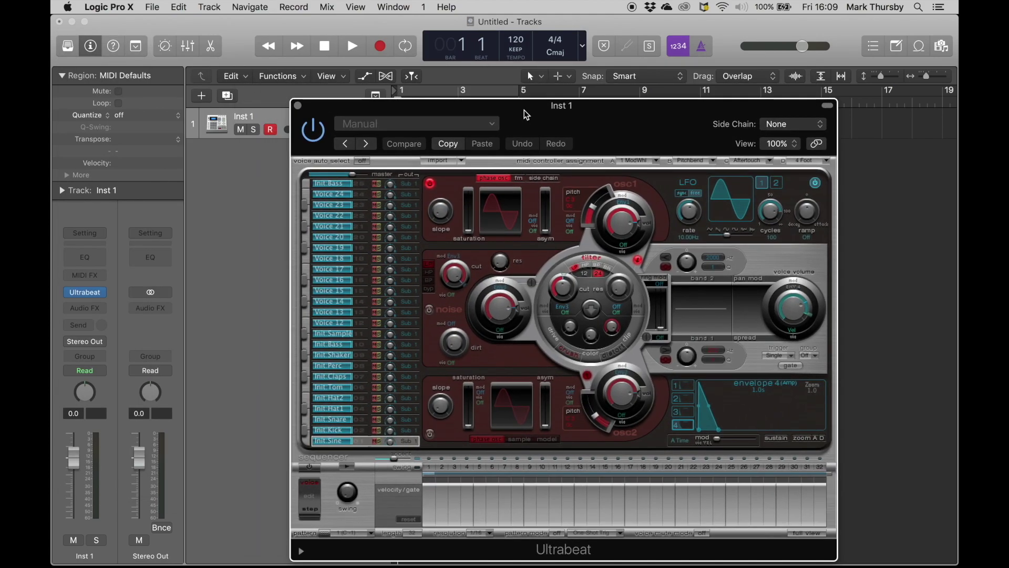
{"action": "left_click", "coordinate": [298, 105]}
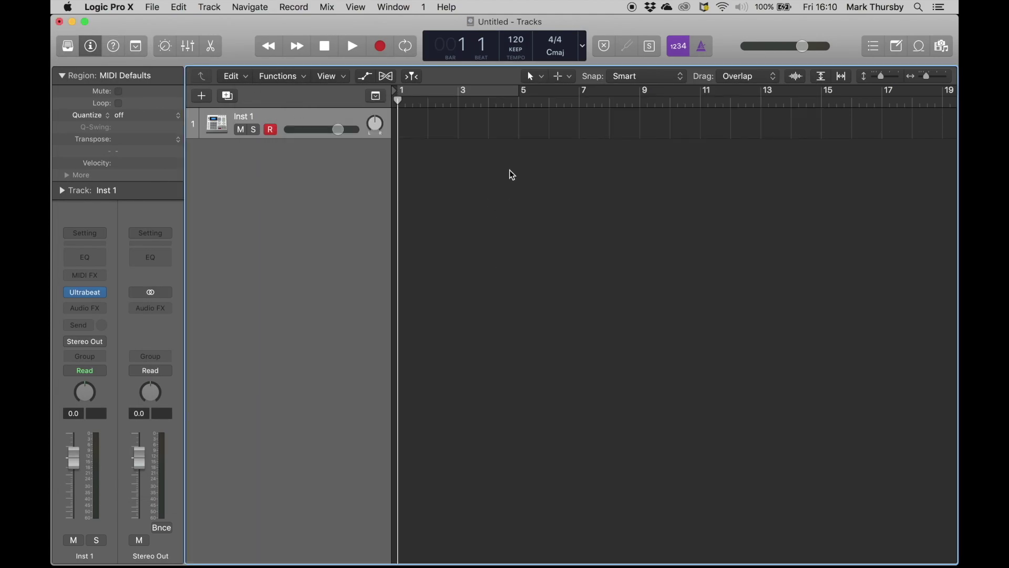
With the Pencil as the secondary tool, draw a two-bar region at bar 1 on the Inst 1 track and cycle over it
{"action": "left_click", "coordinate": [562, 80]}
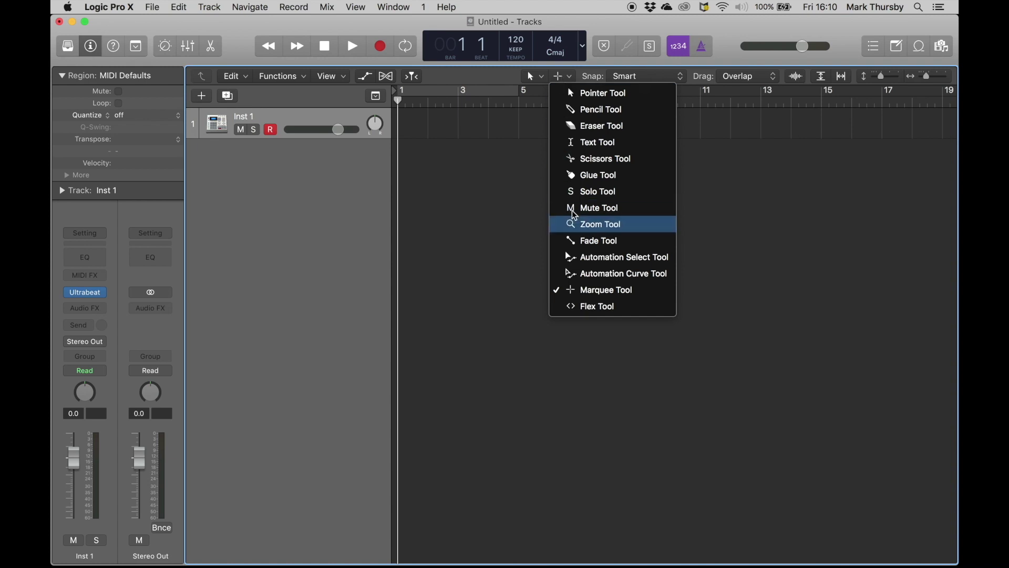
{"action": "left_click", "coordinate": [431, 155]}
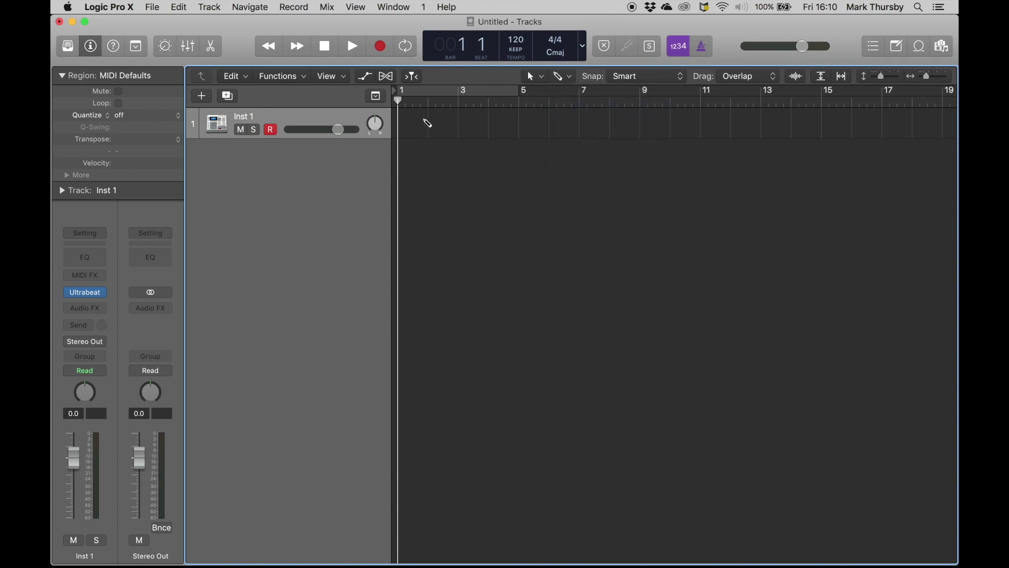
{"action": "left_click", "coordinate": [411, 122]}
{"action": "left_click", "coordinate": [430, 136]}
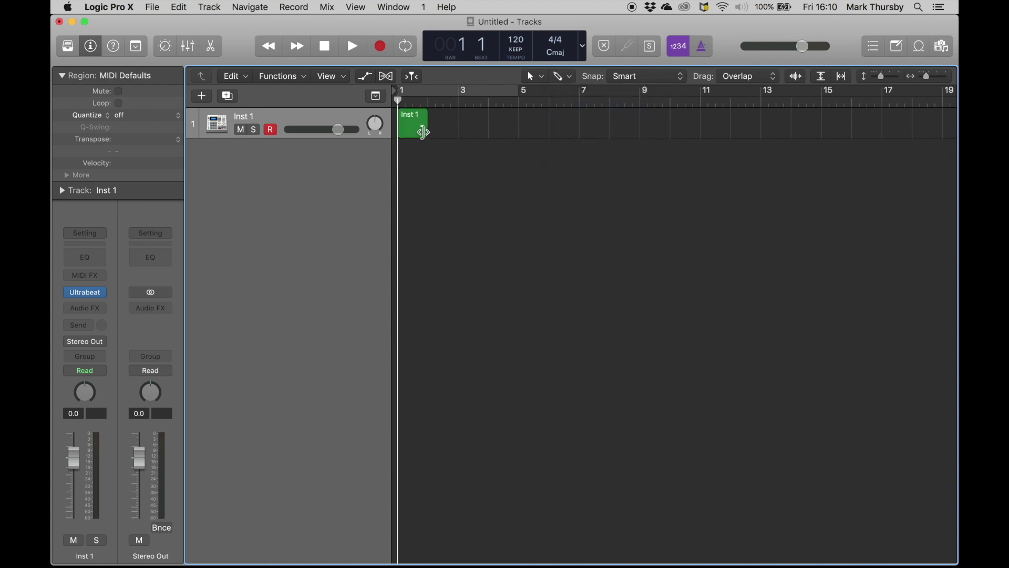
{"action": "left_click_drag", "start_coordinate": [428, 134], "coordinate": [458, 135]}
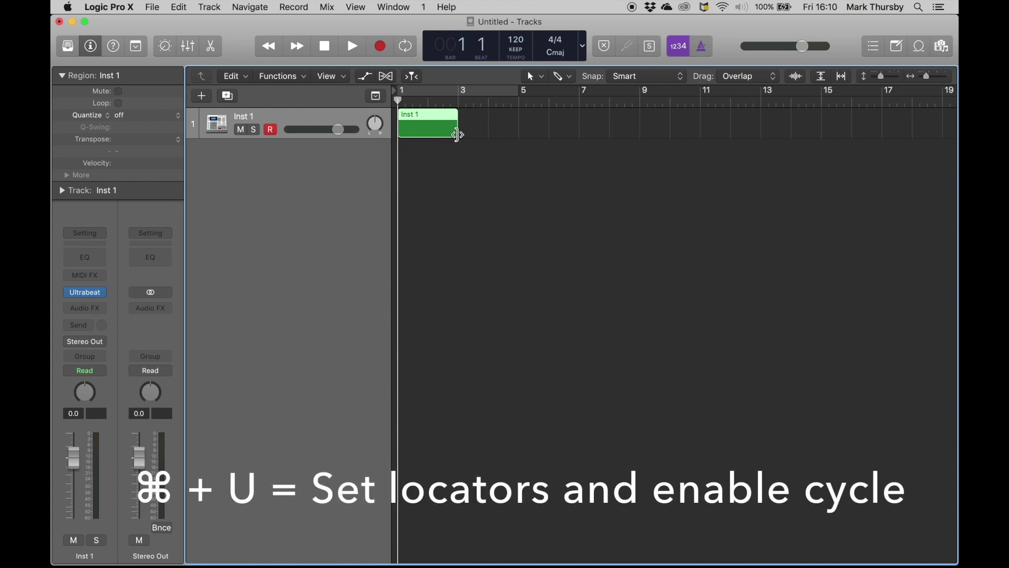
{"action": "key", "text": "super+u"}
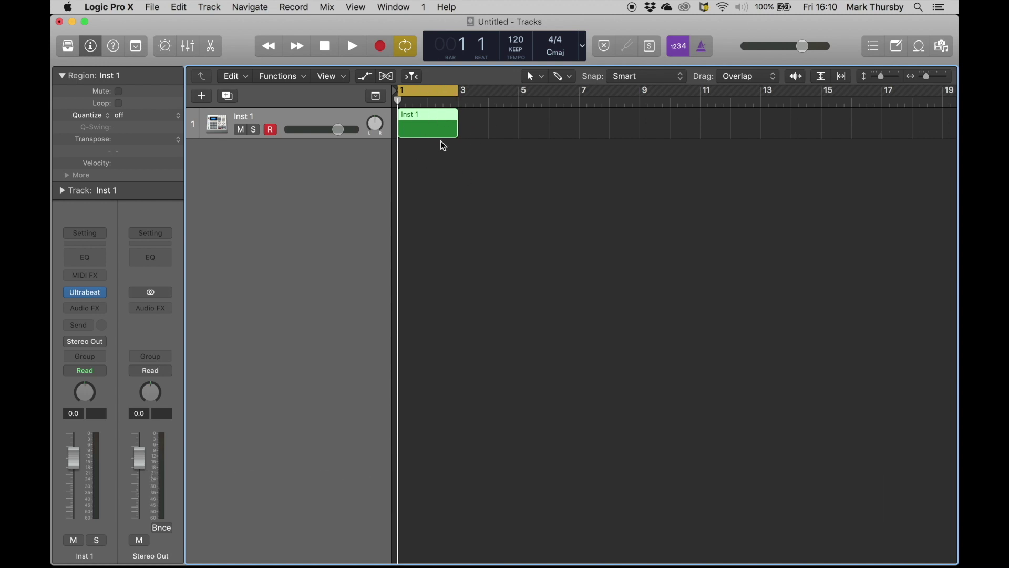
Open the two-bar region in an enlarged Piano Roll and briefly play the cycle at a tempo of 140
{"action": "double_click", "coordinate": [438, 118]}
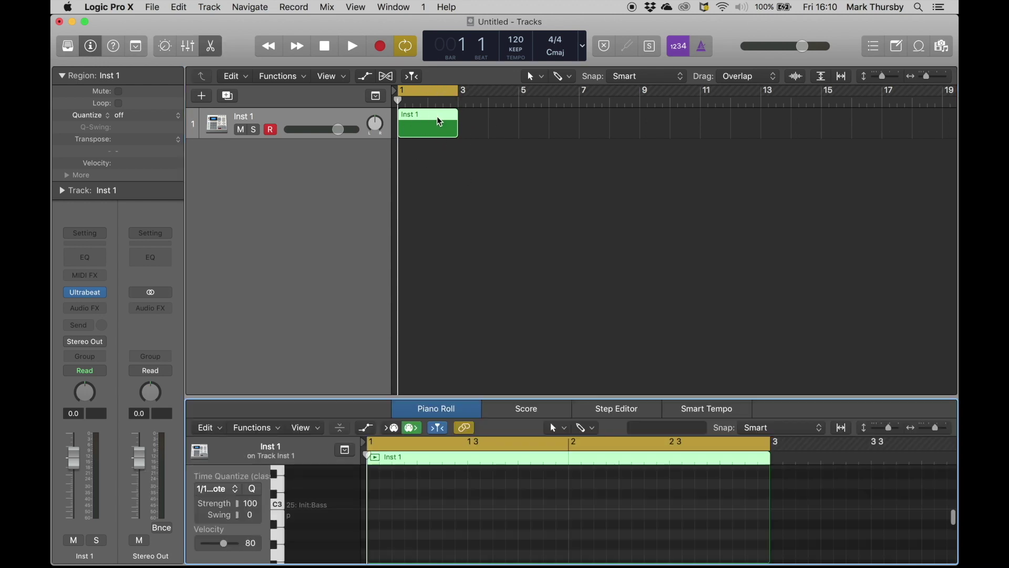
{"action": "left_click_drag", "start_coordinate": [492, 398], "coordinate": [517, 29]}
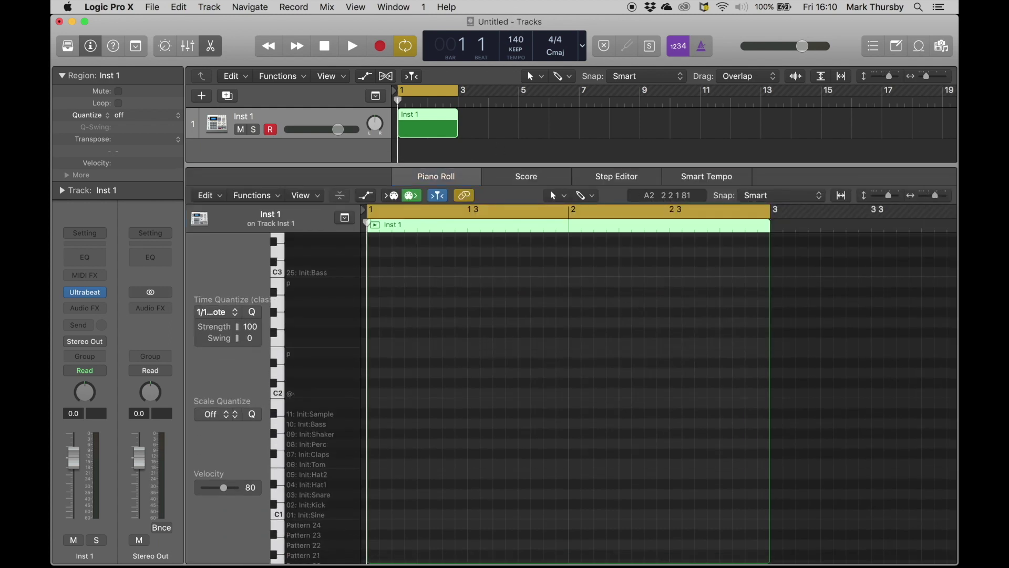
{"action": "key", "text": "space"}
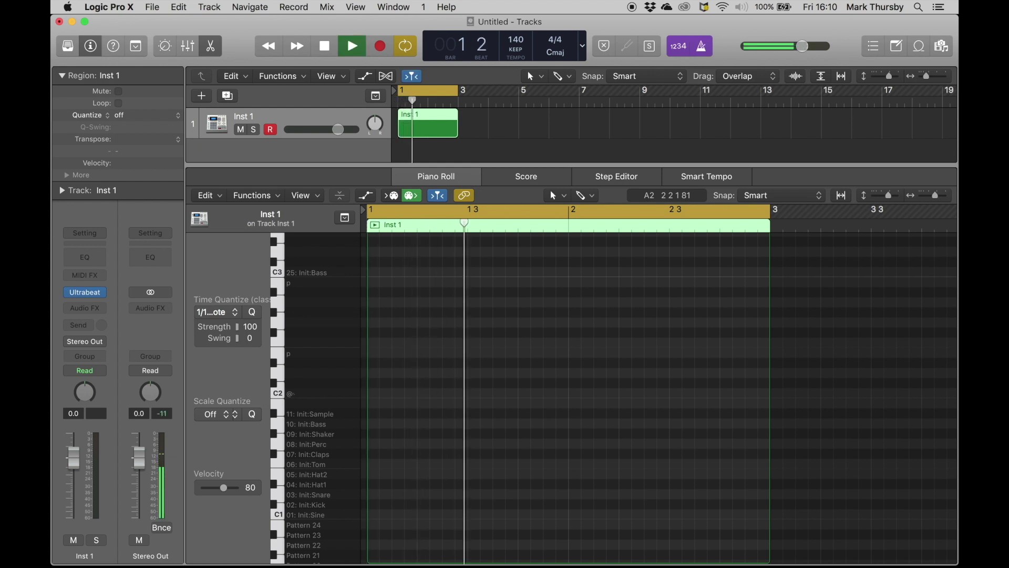
{"action": "scroll", "coordinate": [529, 444], "scroll_direction": "down", "scroll_amount": 5}
{"action": "key", "text": "space"}
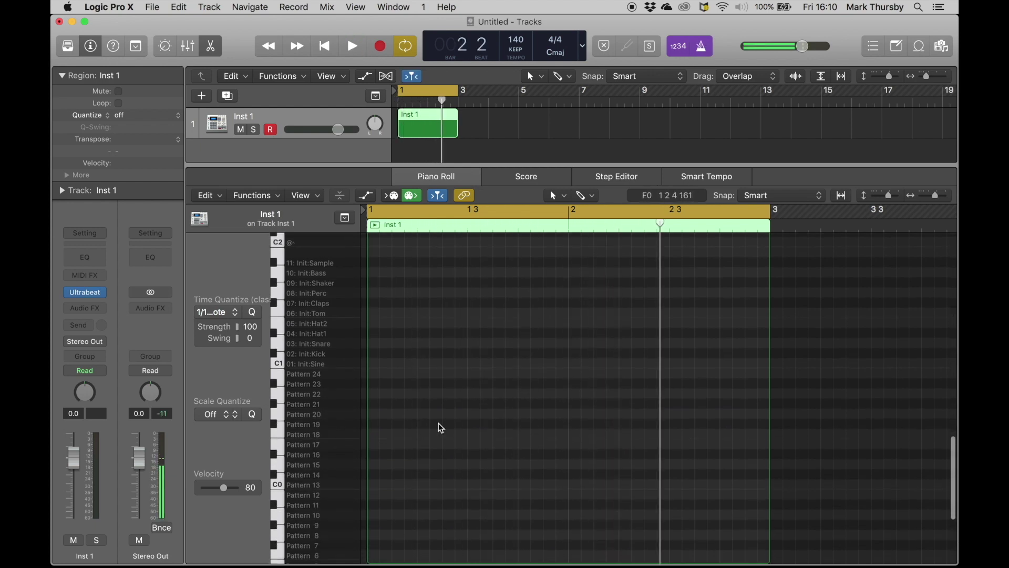
Reopen the Ultrabeat window and load the Minimal Glitch drum kit
{"action": "left_click", "coordinate": [84, 293]}
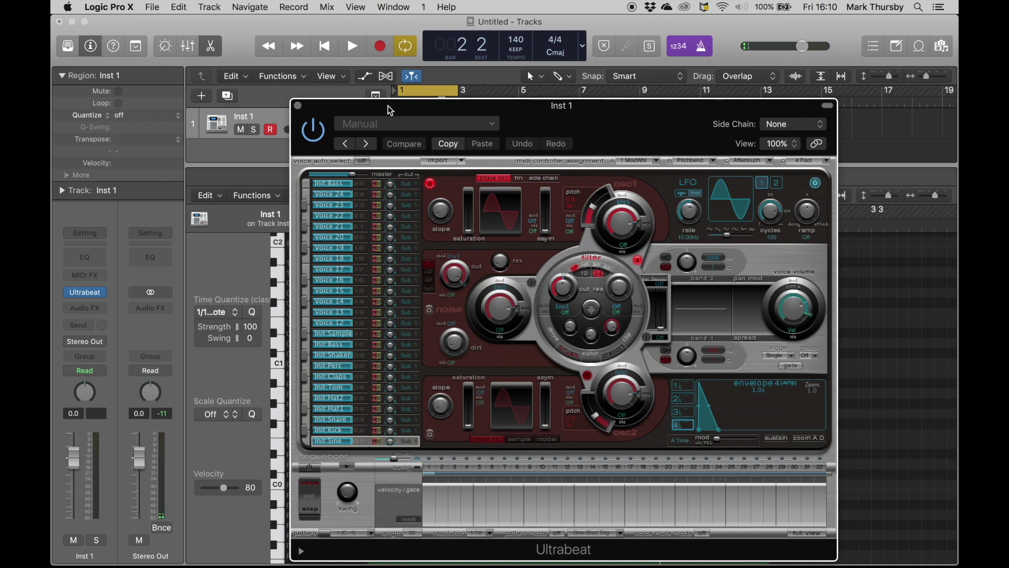
{"action": "left_click_drag", "start_coordinate": [390, 110], "coordinate": [390, 50]}
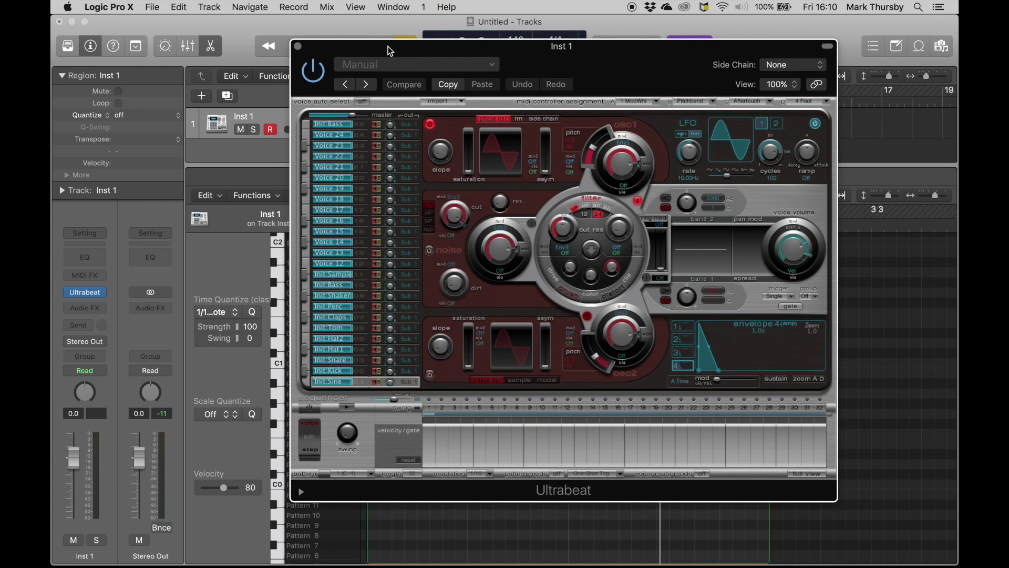
{"action": "left_click", "coordinate": [361, 64]}
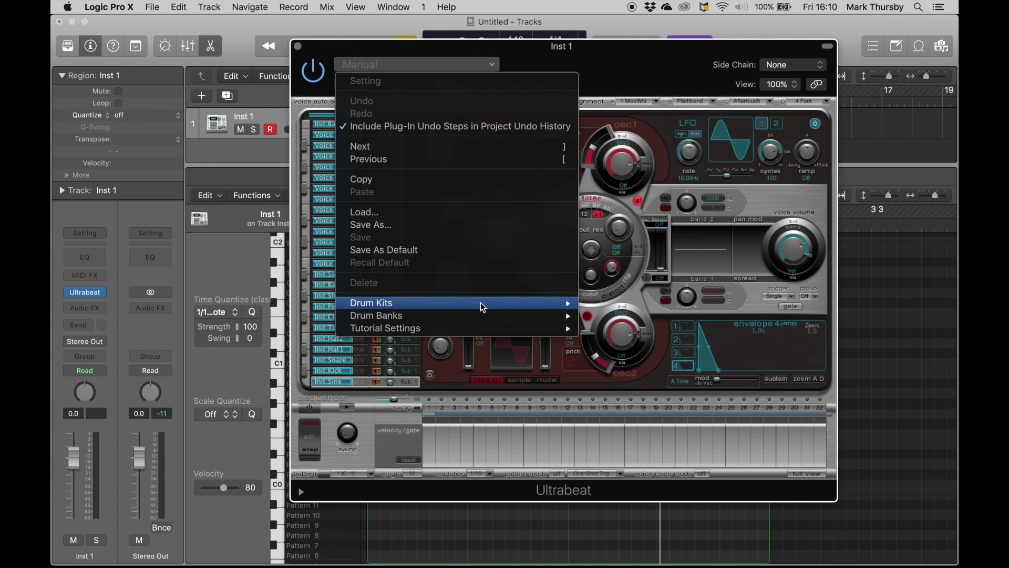
{"action": "mouse_move", "coordinate": [482, 304]}
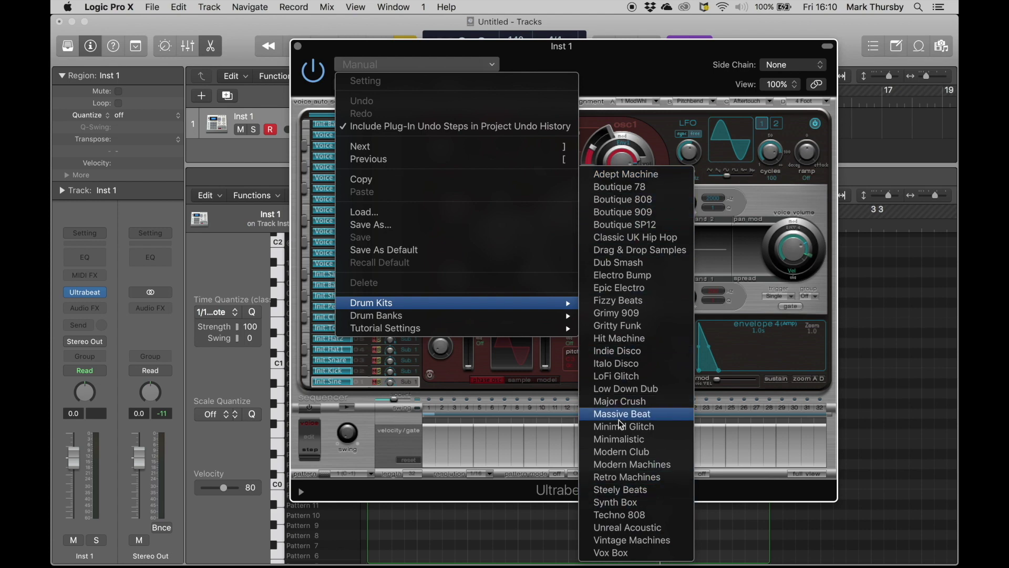
{"action": "left_click", "coordinate": [604, 426]}
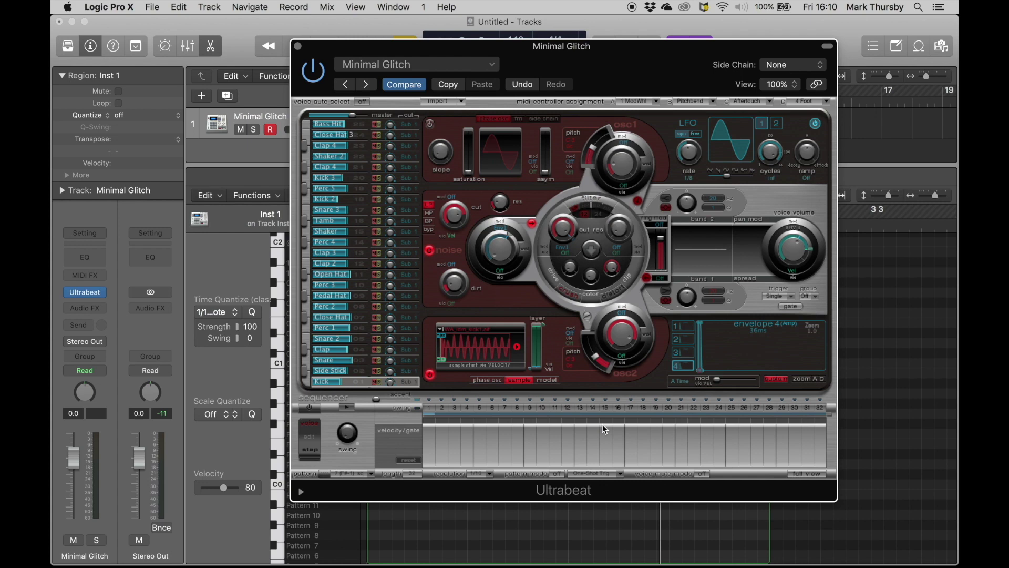
Audition the kit's kick and snare voices in Ultrabeat, and close the plug-in window
{"action": "left_click", "coordinate": [306, 385]}
{"action": "left_click", "coordinate": [307, 363]}
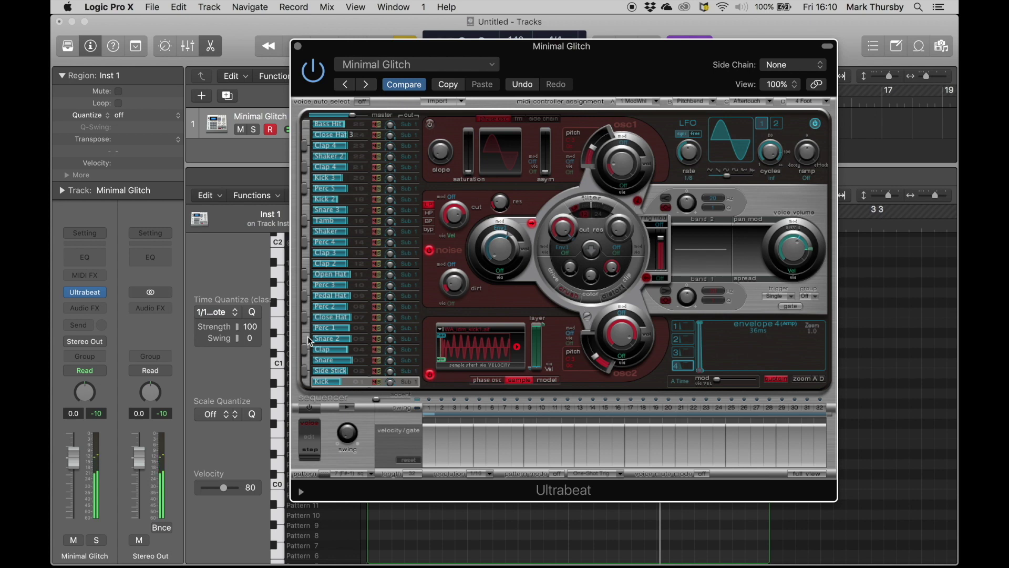
{"action": "left_click", "coordinate": [308, 334]}
{"action": "left_click", "coordinate": [298, 47]}
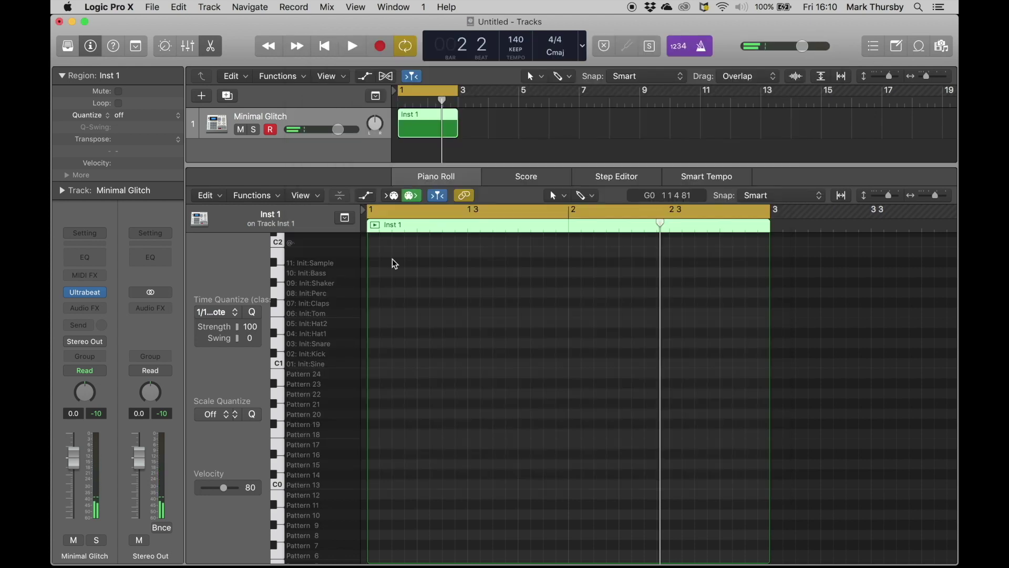
Close and reopen the Piano Roll editor to refresh its key labels with the Minimal Glitch drum names
{"action": "scroll", "coordinate": [428, 436], "scroll_direction": "down", "scroll_amount": 3}
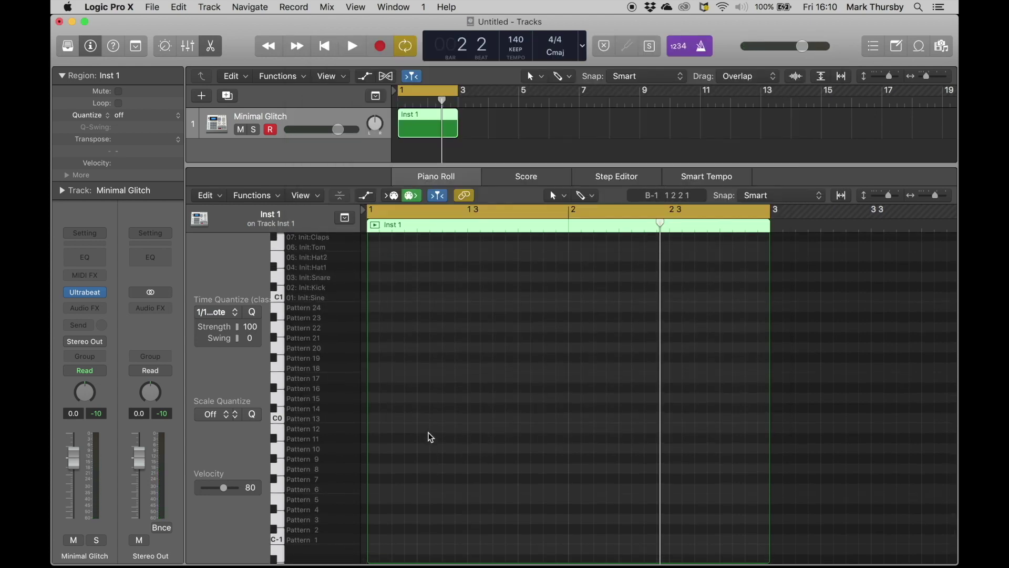
{"action": "key", "text": "e"}
{"action": "key", "text": "e"}
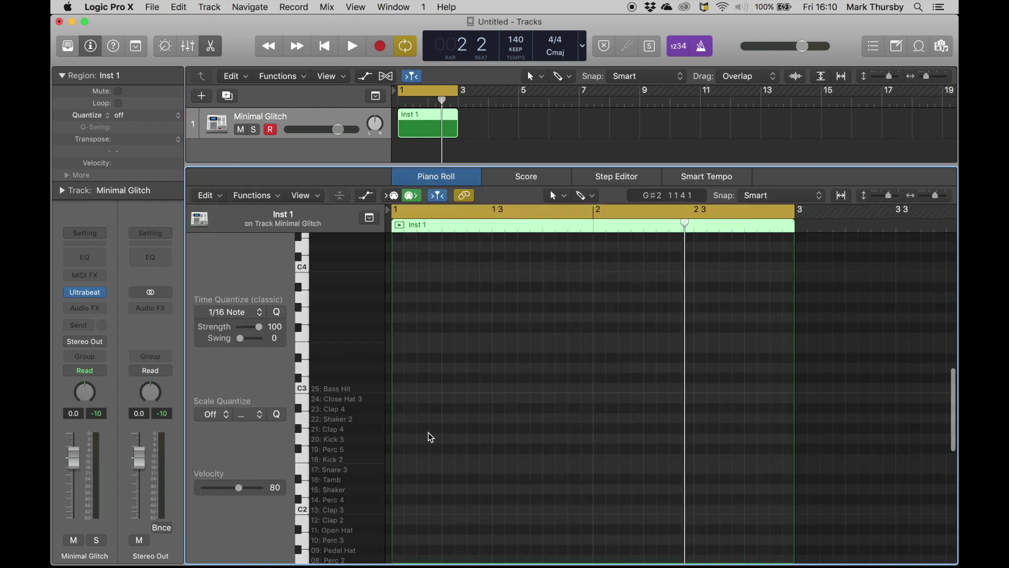
Add a Kick note on C1 at the start of bar 1 and shorten it to a 1/16 note
{"action": "scroll", "coordinate": [455, 458], "scroll_direction": "down", "scroll_amount": 1}
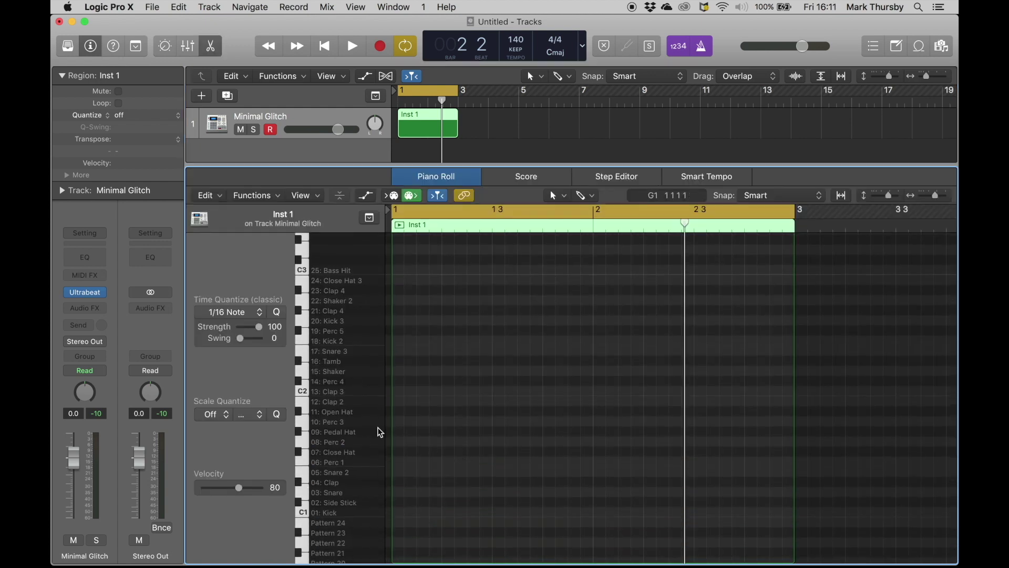
{"action": "scroll", "coordinate": [397, 434], "scroll_direction": "down", "scroll_amount": 2}
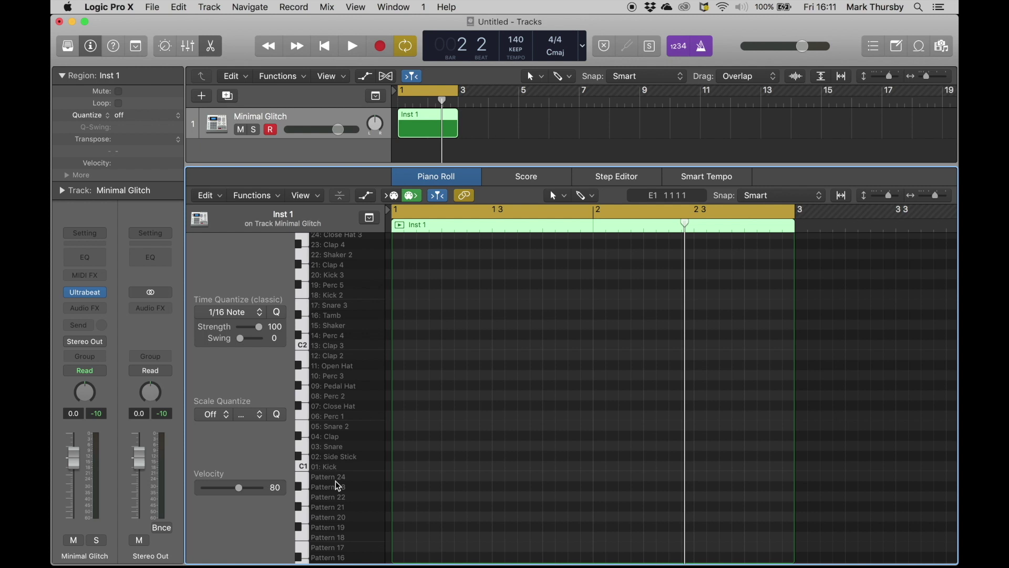
{"action": "left_click", "coordinate": [395, 466], "text": "super"}
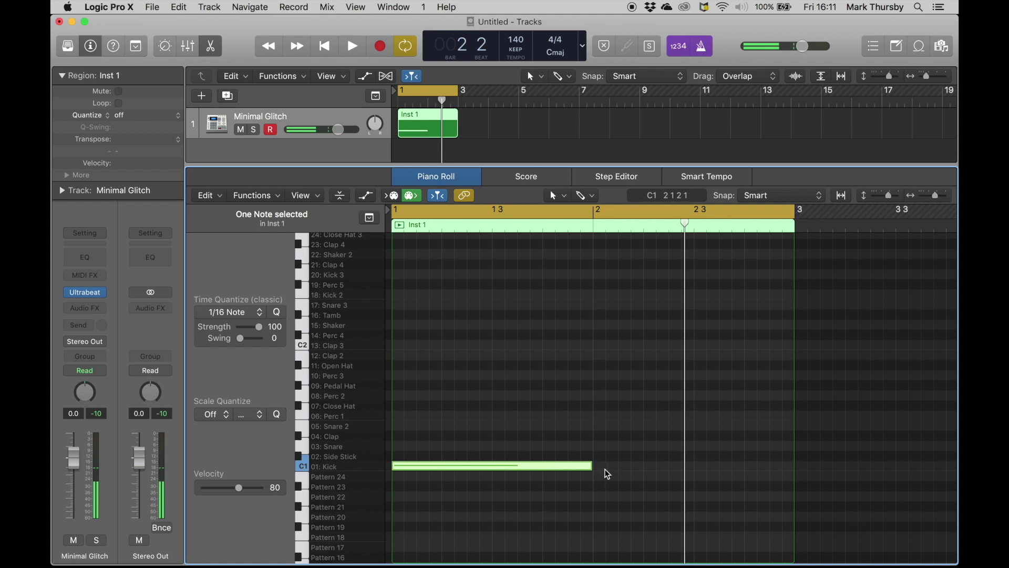
{"action": "left_click_drag", "start_coordinate": [591, 465], "coordinate": [403, 466]}
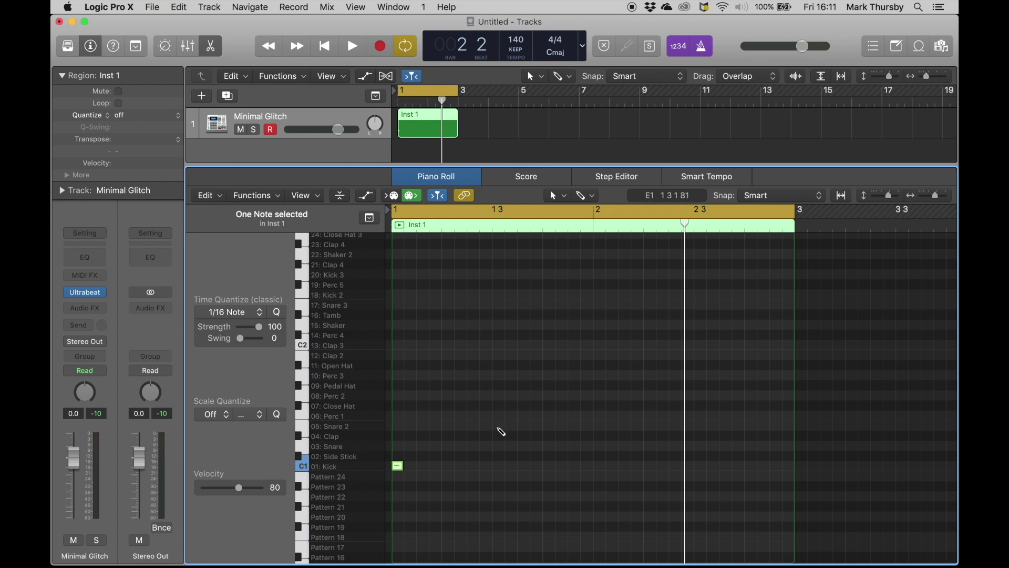
Add a 1/16 Snare 2 note on beat 3 of bar 1 and Kick notes at 1 1 4 and 1 2 3
{"action": "left_click", "coordinate": [499, 427]}
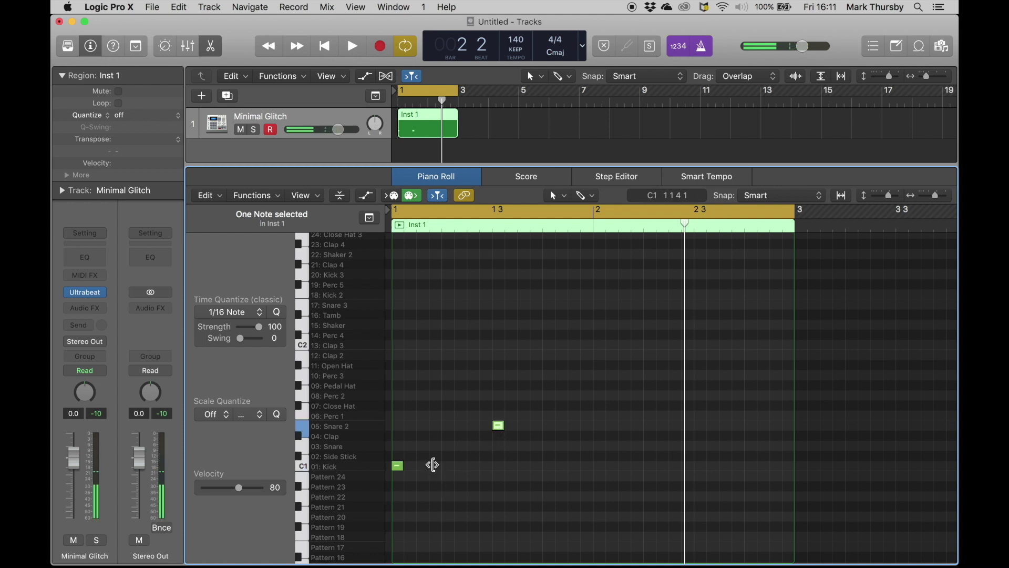
{"action": "left_click", "coordinate": [435, 466]}
{"action": "left_click", "coordinate": [475, 467]}
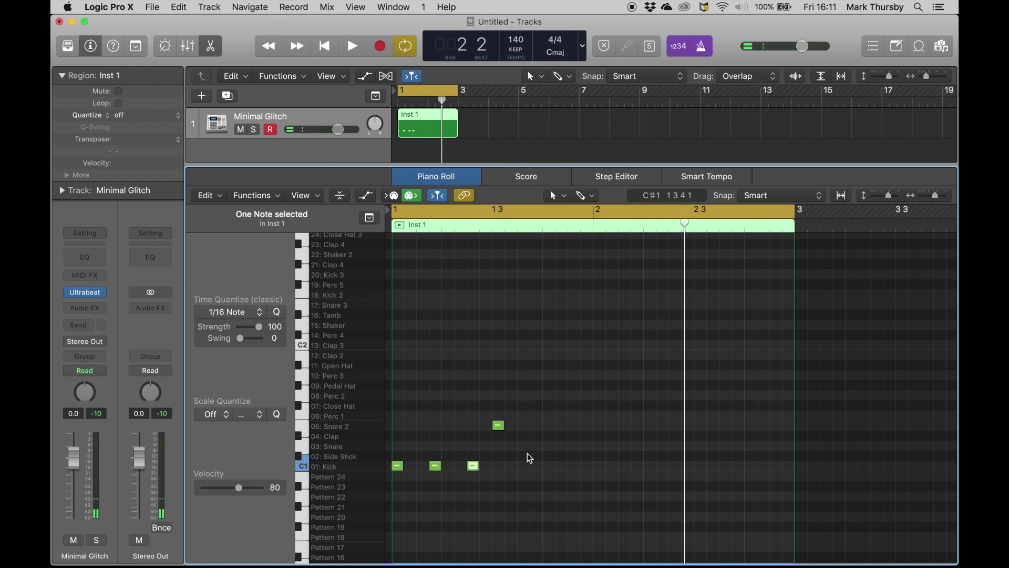
During looped playback, add a Snare 2 note on beat 3 of bar 2 and Kick notes at 1 4 4, 2 1 4 and 2 2 3
{"action": "key", "text": "space"}
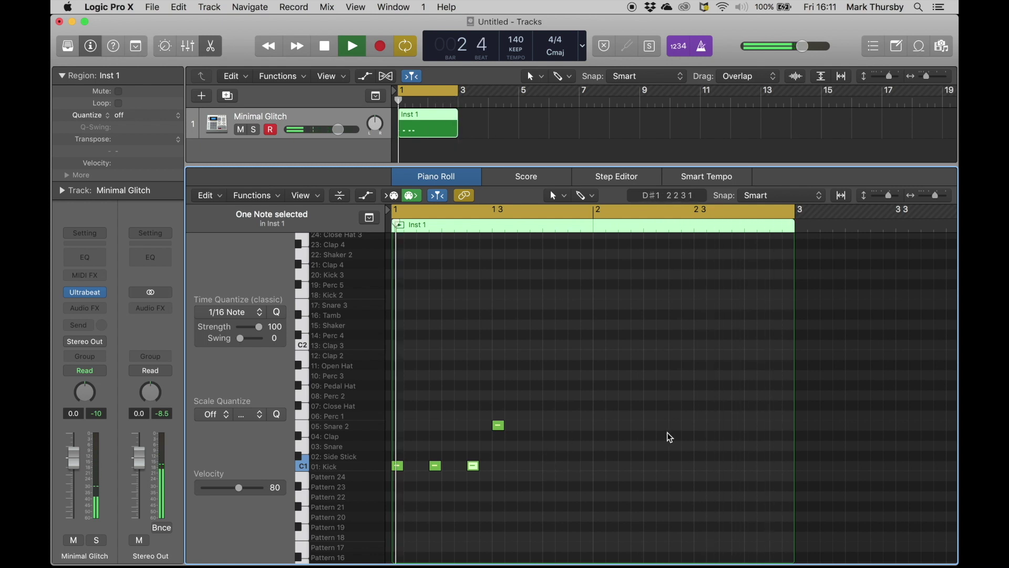
{"action": "left_click", "coordinate": [701, 425]}
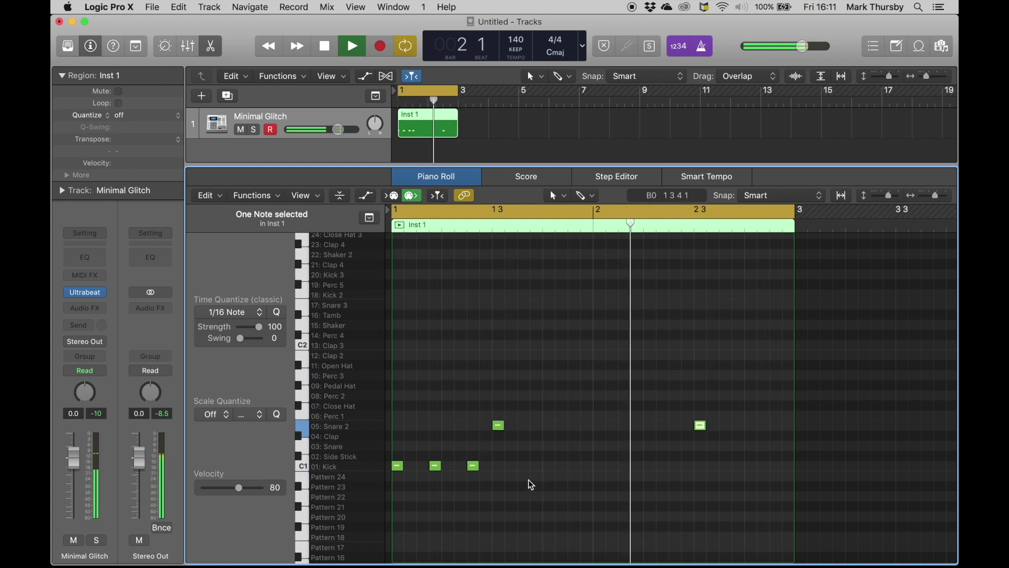
{"action": "left_click", "coordinate": [587, 466]}
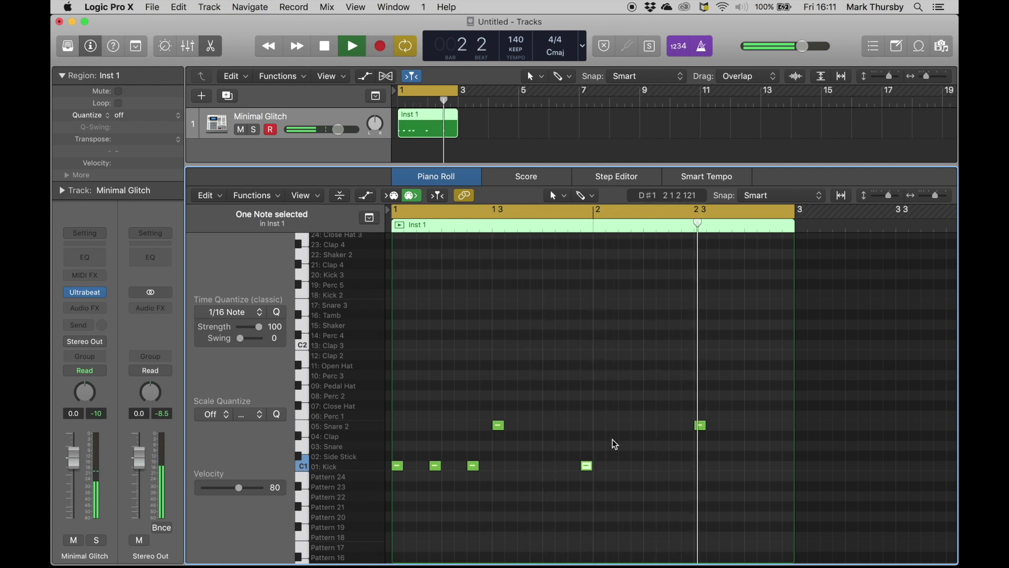
{"action": "left_click", "coordinate": [639, 466]}
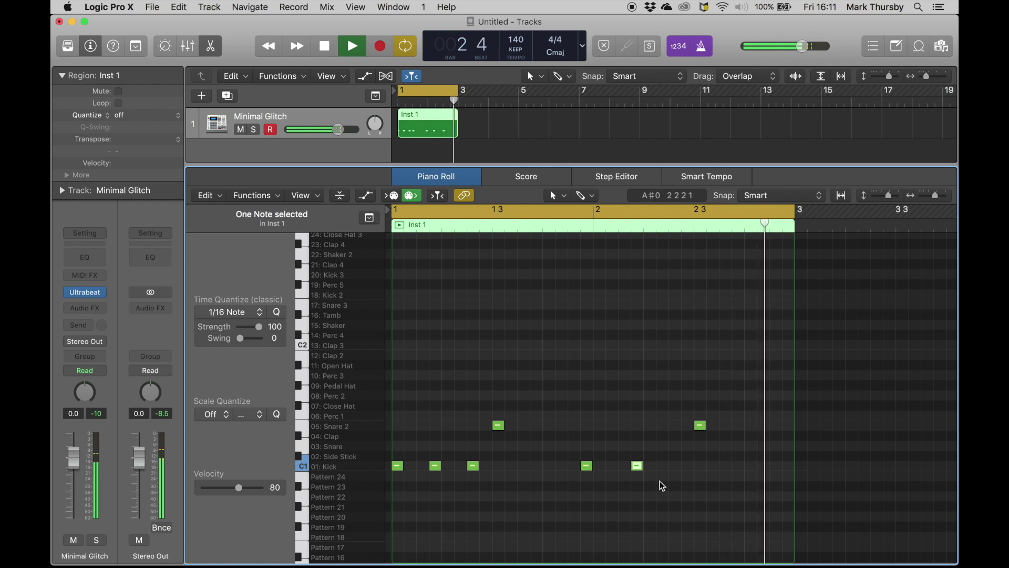
{"action": "left_click", "coordinate": [674, 466]}
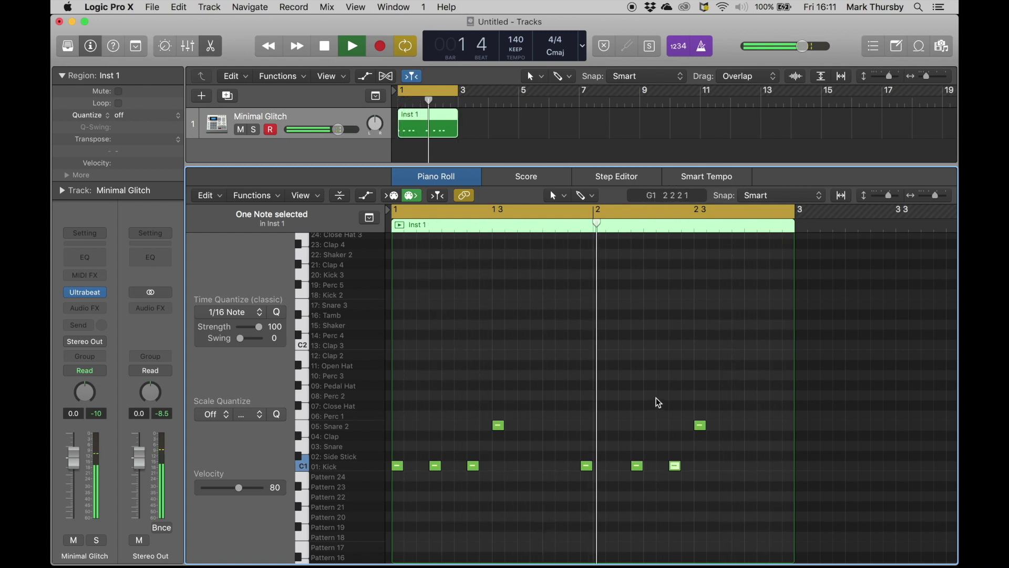
Stop playback, move the Kick note at the end of bar 1 to 1 4 3, and play back the loop to check it
{"action": "key", "text": "space"}
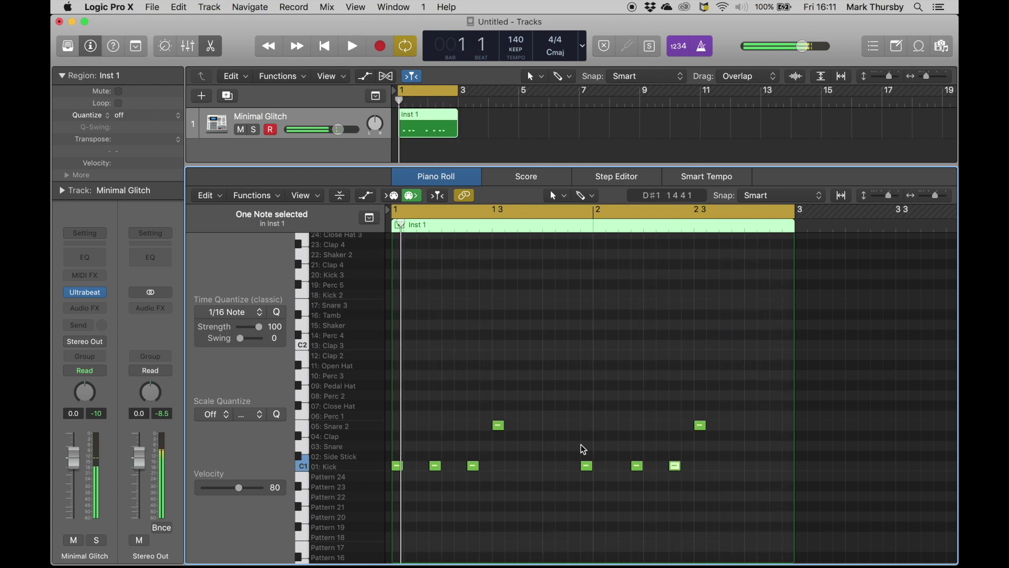
{"action": "left_click_drag", "start_coordinate": [588, 469], "coordinate": [574, 467]}
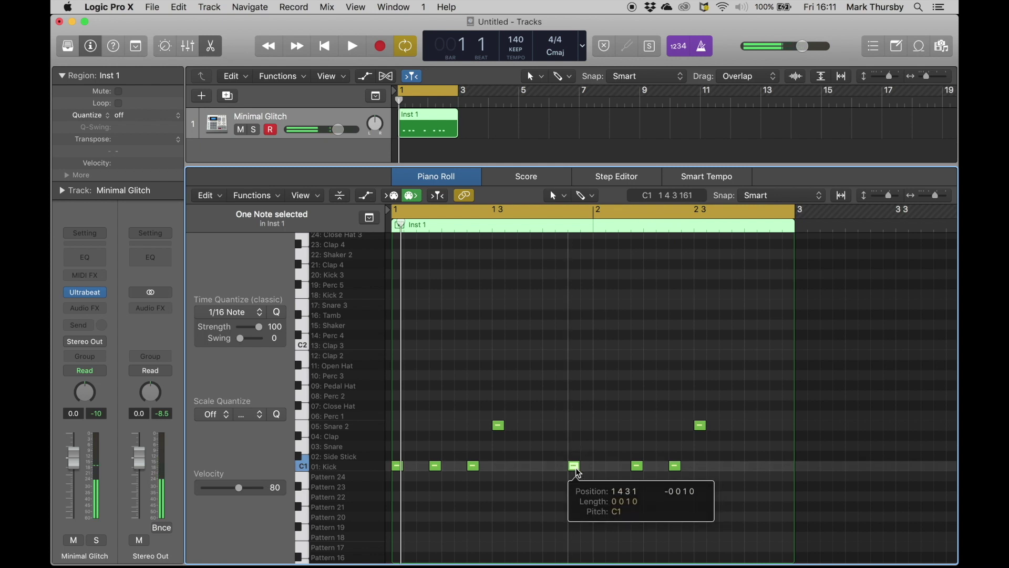
{"action": "key", "text": "space"}
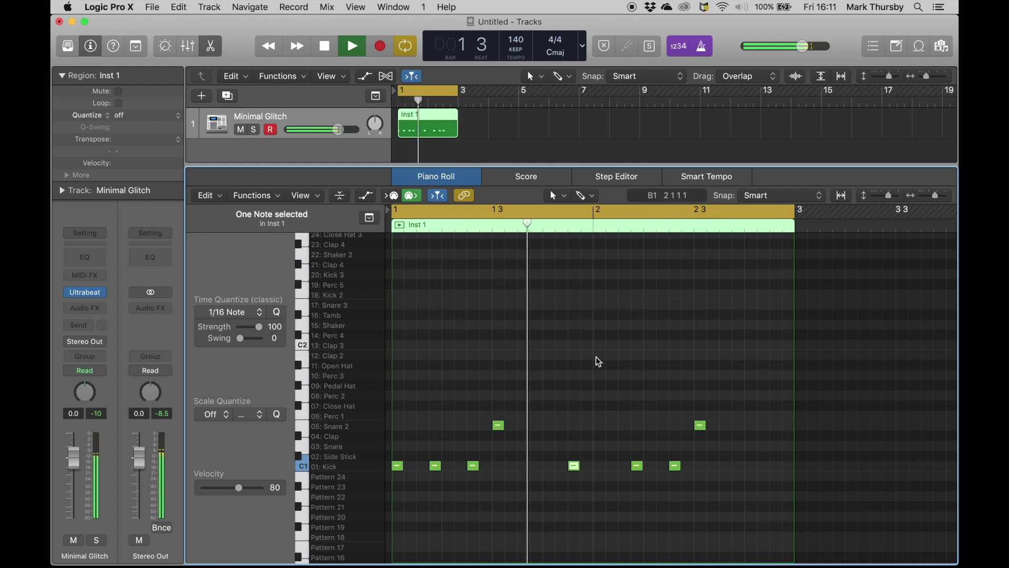
{"action": "key", "text": "space"}
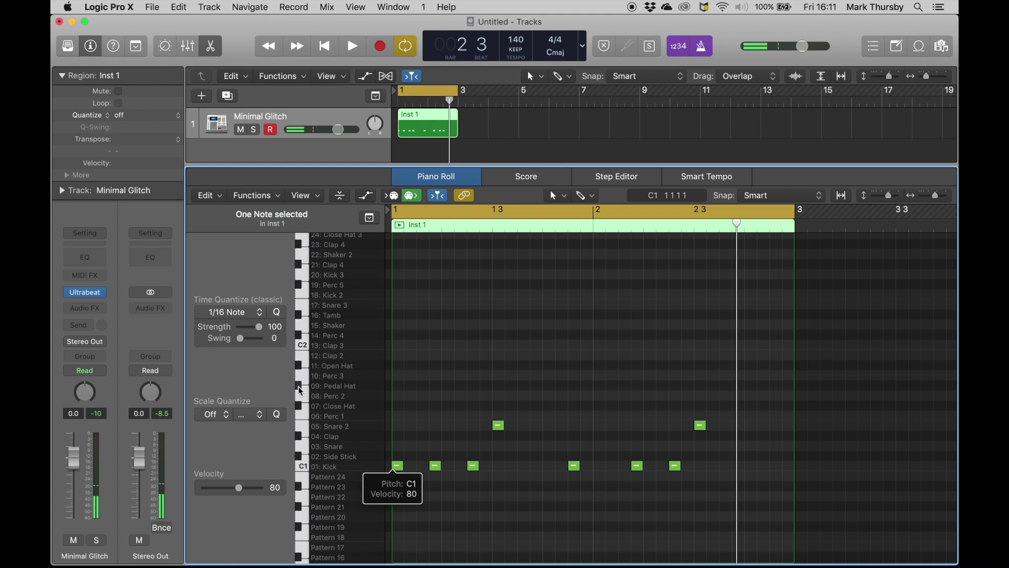
Add Pedal Hat notes at 1 1 3, 1 2 3, 1 3 3 and 1 4 3, check the loop, and move the last one to 1 4 2
{"action": "left_click", "coordinate": [423, 385]}
{"action": "left_click", "coordinate": [473, 385]}
{"action": "left_click", "coordinate": [524, 386]}
{"action": "left_click", "coordinate": [575, 385]}
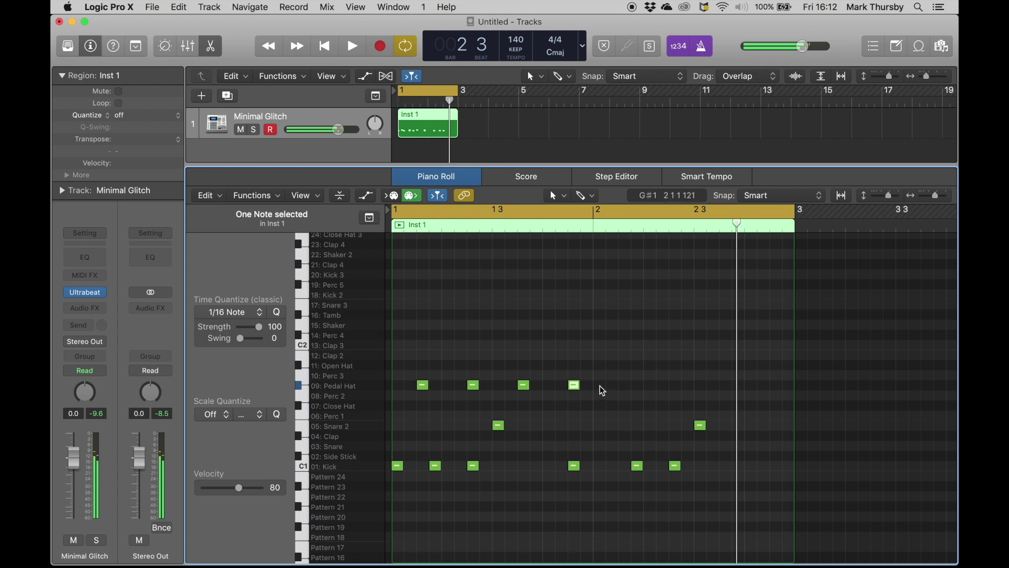
{"action": "key", "text": "space"}
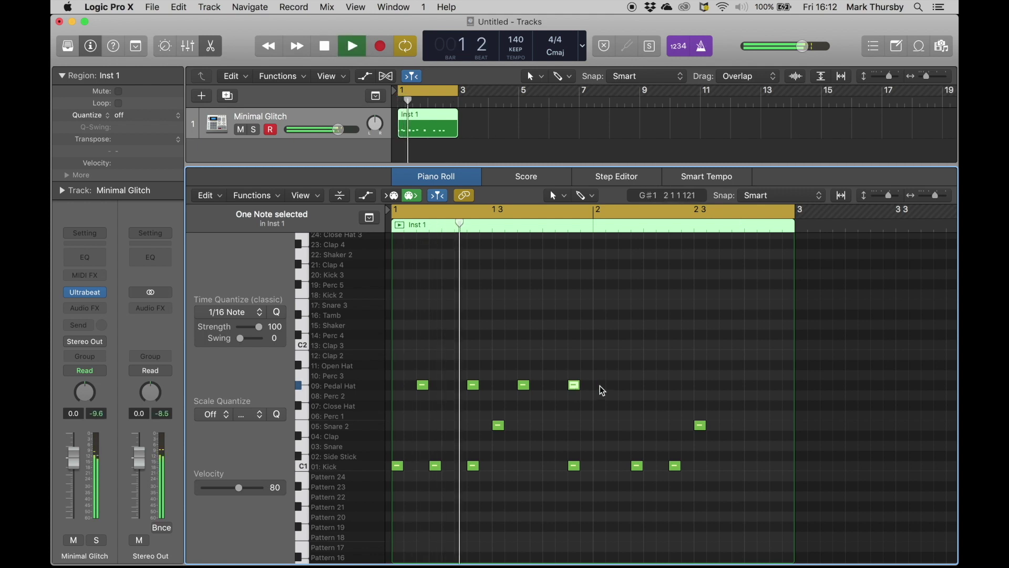
{"action": "key", "text": "space"}
{"action": "left_click_drag", "start_coordinate": [575, 389], "coordinate": [561, 389]}
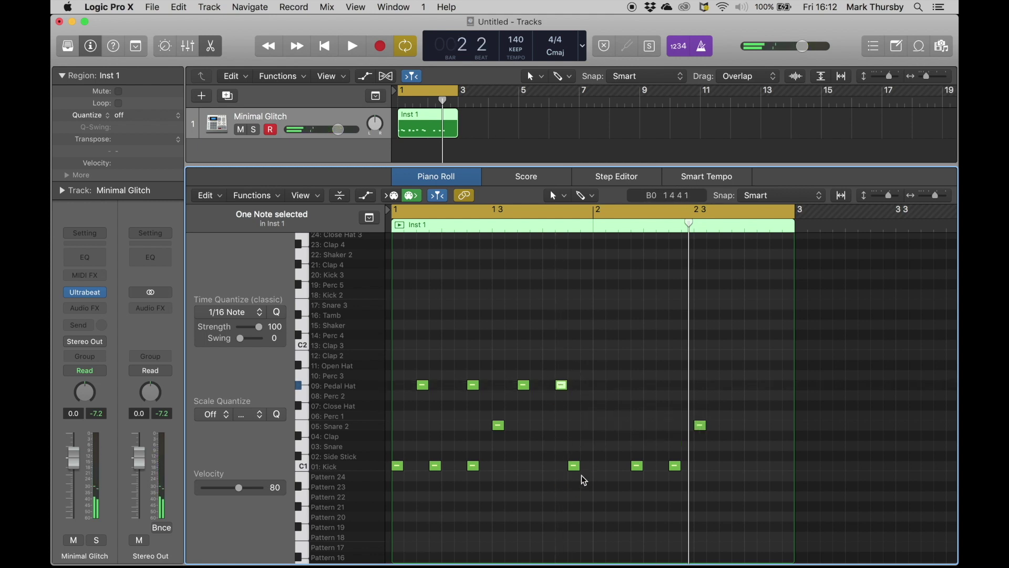
Copy the four Pedal Hat notes from bar 1 to the same positions in bar 2 and start playback
{"action": "left_click_drag", "start_coordinate": [596, 355], "coordinate": [412, 402]}
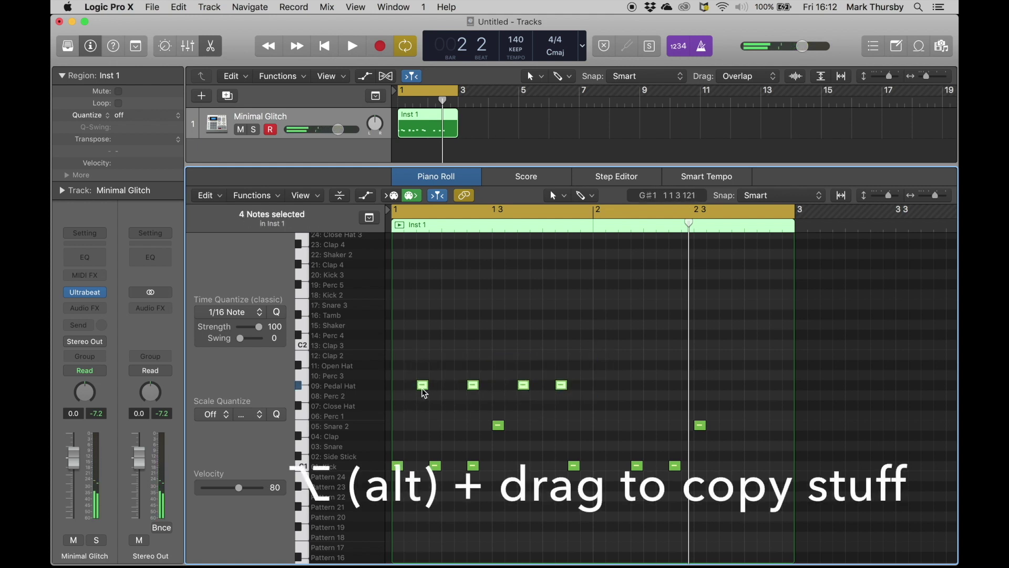
{"action": "left_click", "coordinate": [423, 388]}
{"action": "left_click_drag", "start_coordinate": [423, 390], "coordinate": [625, 388]}
{"action": "key", "text": "space"}
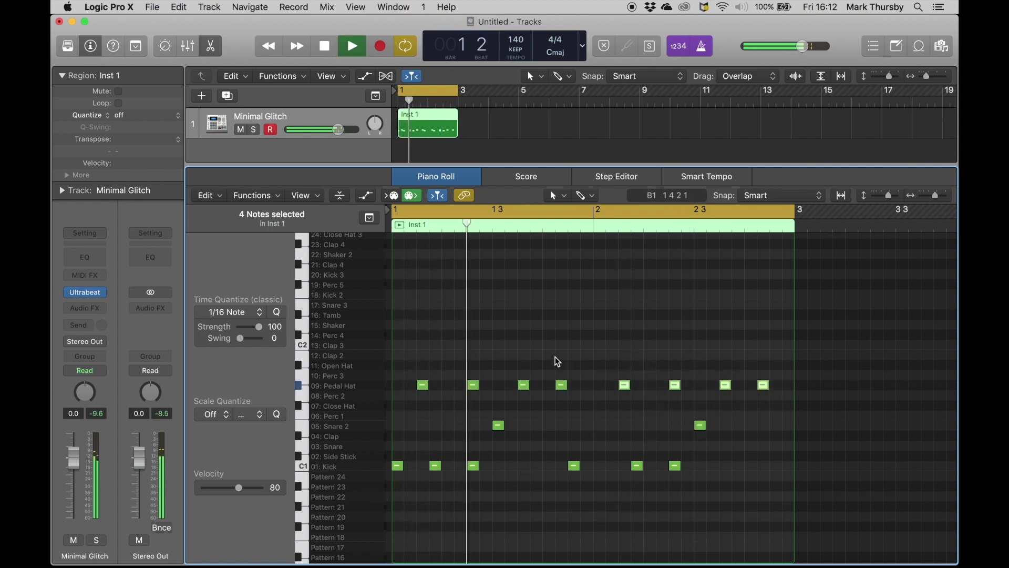
During looped playback, copy the Pedal Hat note at 1 4 2 to 1 4 4 and move the last Pedal Hat note to 2 4 3
{"action": "left_click", "coordinate": [561, 379]}
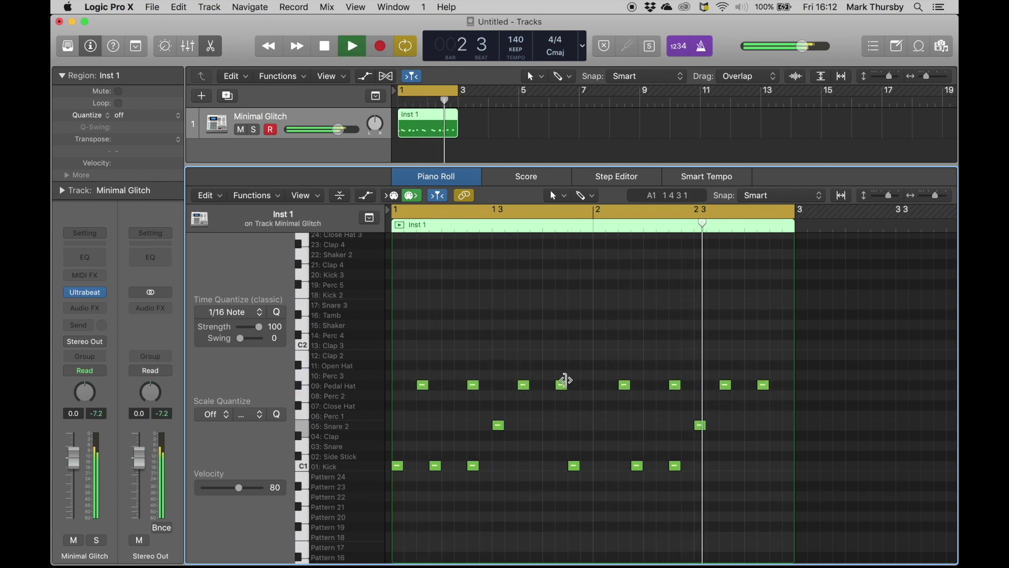
{"action": "left_click_drag", "start_coordinate": [563, 391], "coordinate": [588, 387]}
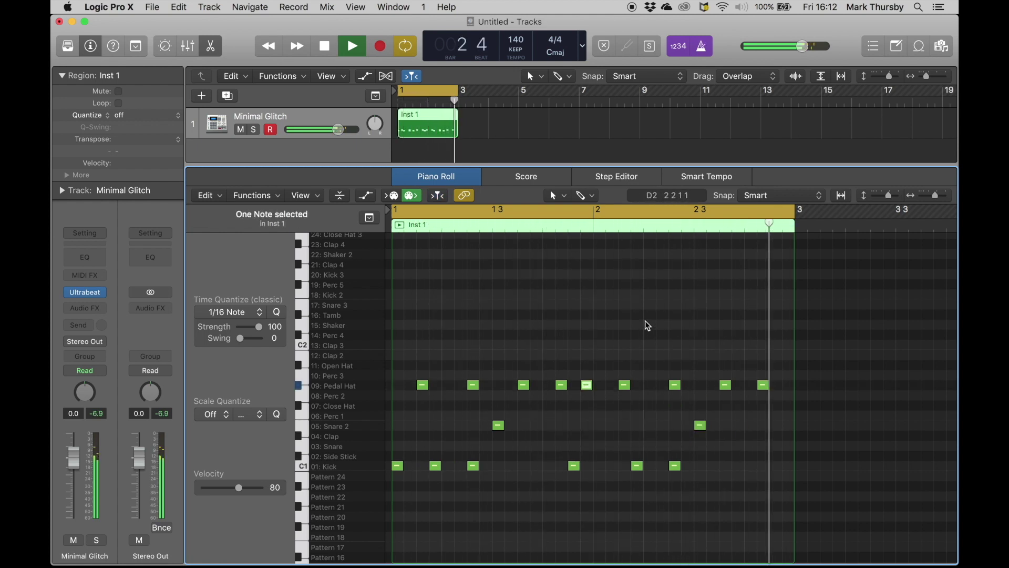
{"action": "left_click_drag", "start_coordinate": [765, 385], "coordinate": [776, 374]}
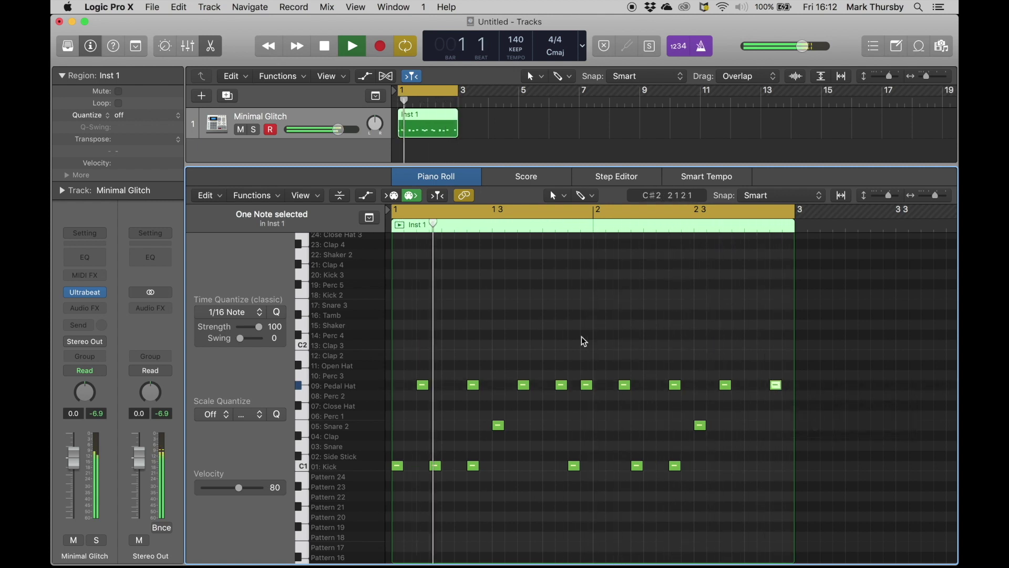
Audition the kit's sounds, add Shaker notes on beats 1 and 3 of both bars, and play back the loop
{"action": "left_click", "coordinate": [298, 365]}
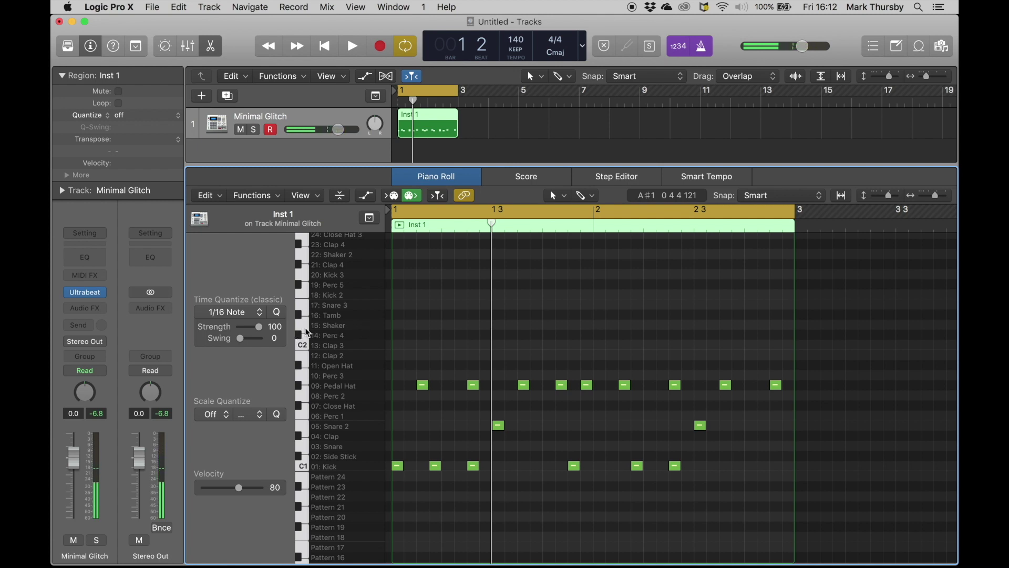
{"action": "left_click", "coordinate": [398, 327]}
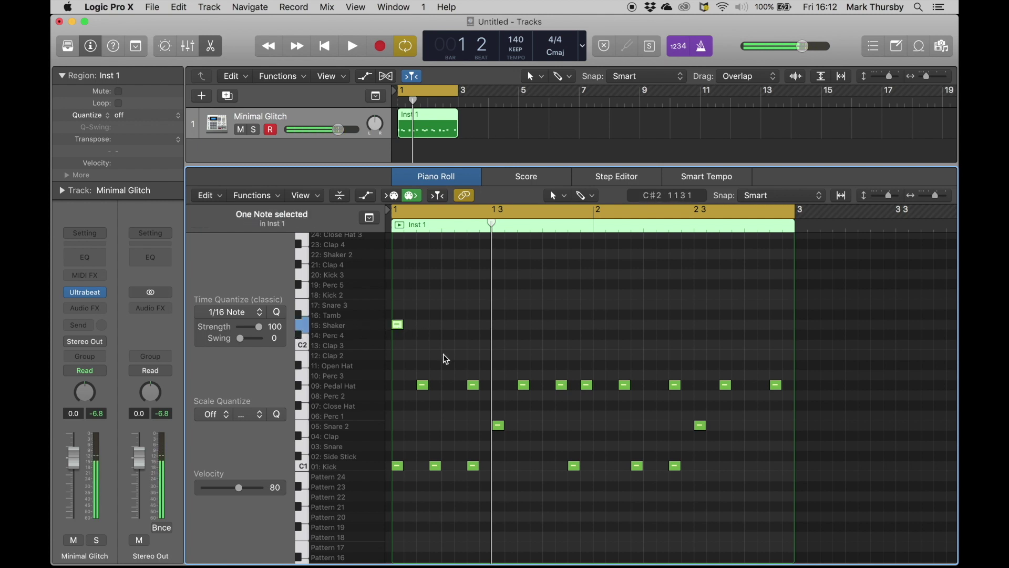
{"action": "left_click", "coordinate": [498, 324]}
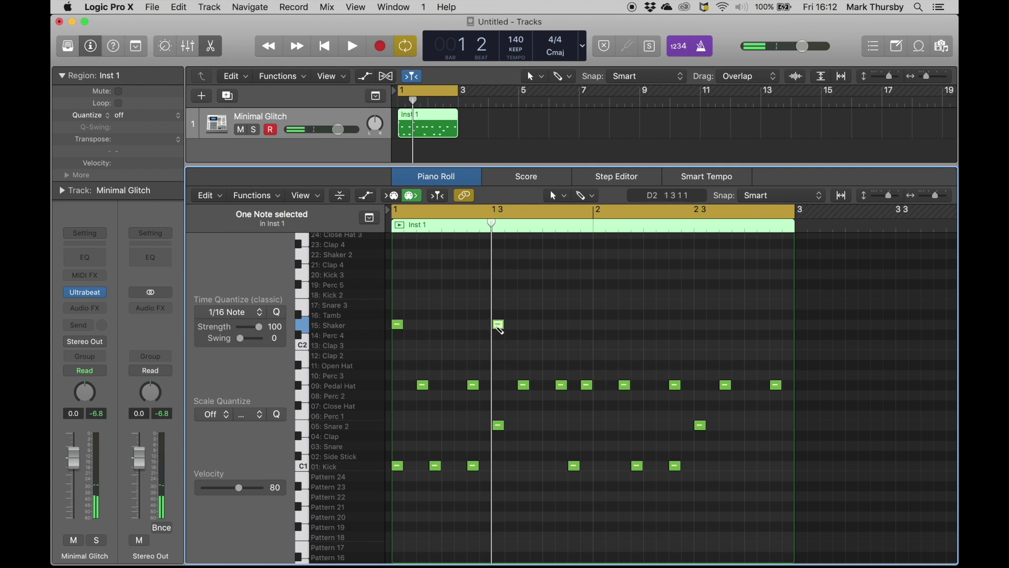
{"action": "left_click", "coordinate": [597, 325]}
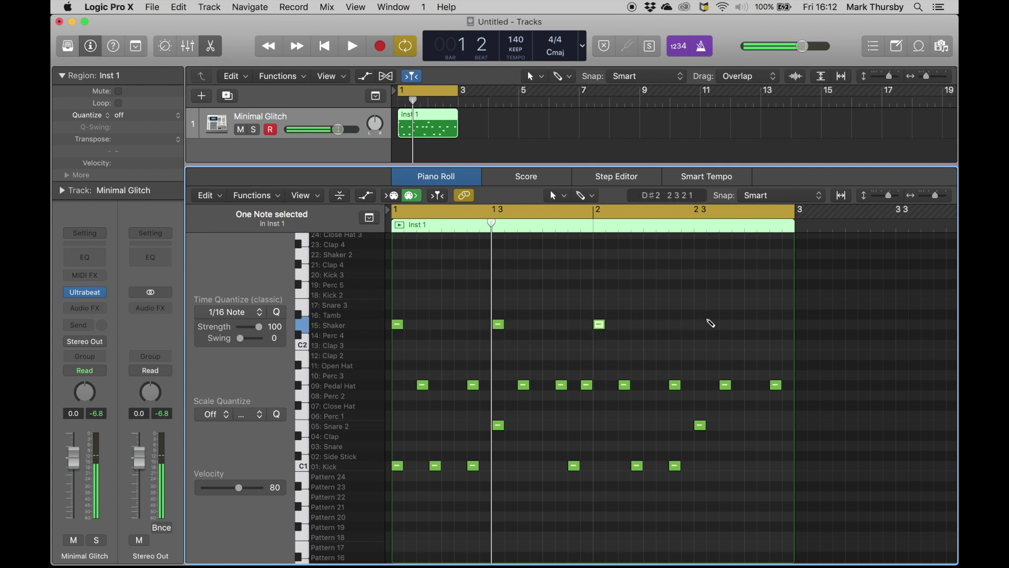
{"action": "left_click", "coordinate": [700, 325]}
{"action": "key", "text": "space"}
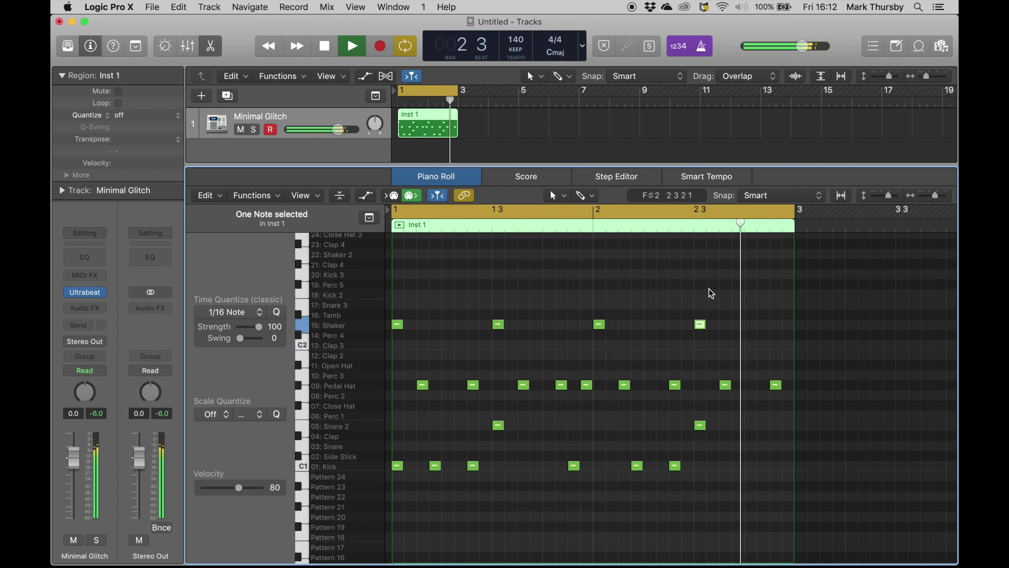
{"action": "key", "text": "space"}
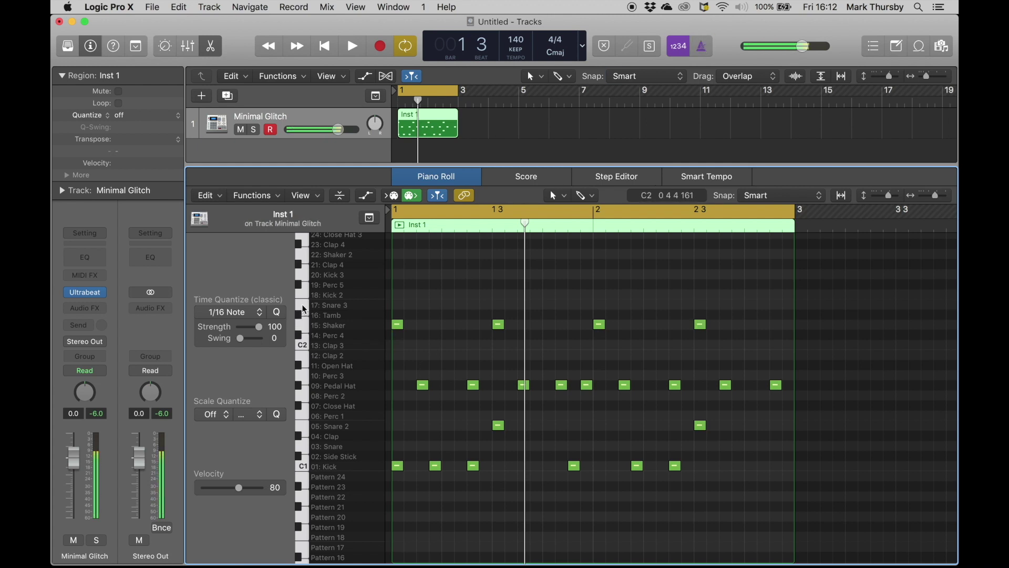
Add a Snare 3 note on the last sixteenth of bar 2 and play back the loop
{"action": "left_click", "coordinate": [788, 304]}
{"action": "key", "text": "space"}
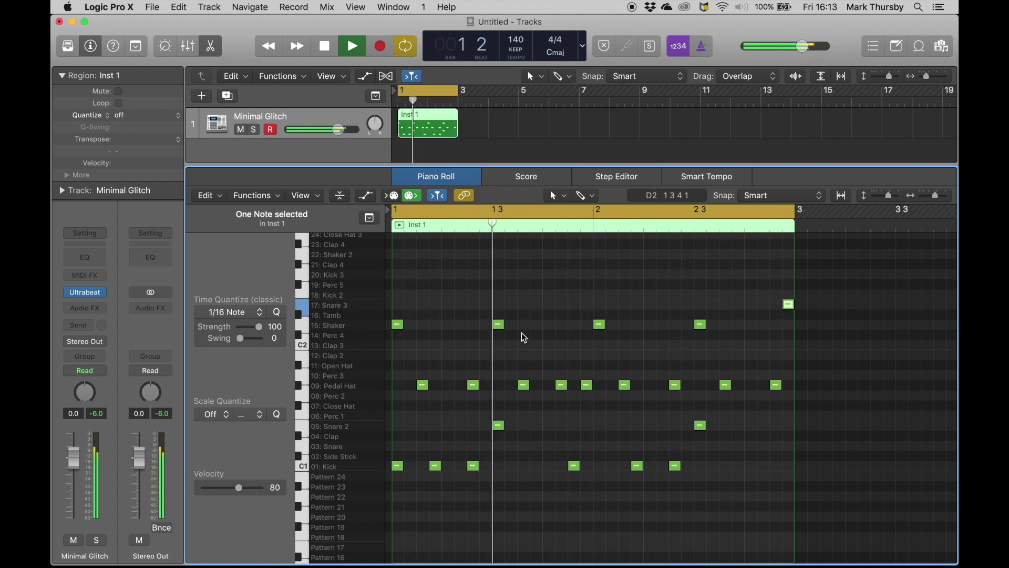
{"action": "key", "text": "space"}
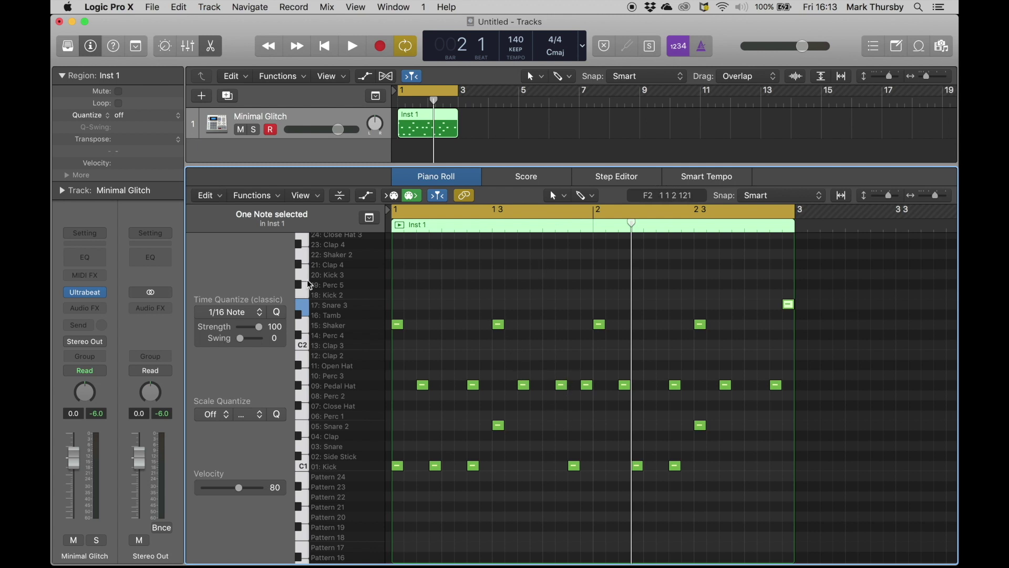
Audition the Clap 4 sound and a neighbouring higher drum sound, and play the beat from the start
{"action": "left_click", "coordinate": [300, 267]}
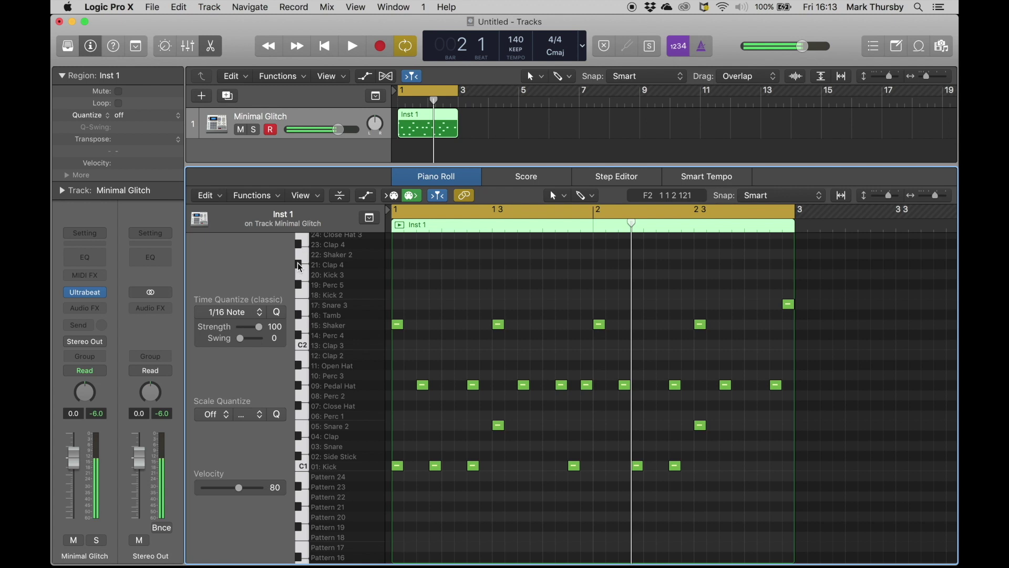
{"action": "left_click", "coordinate": [301, 250]}
{"action": "key", "text": "Return"}
{"action": "key", "text": "space"}
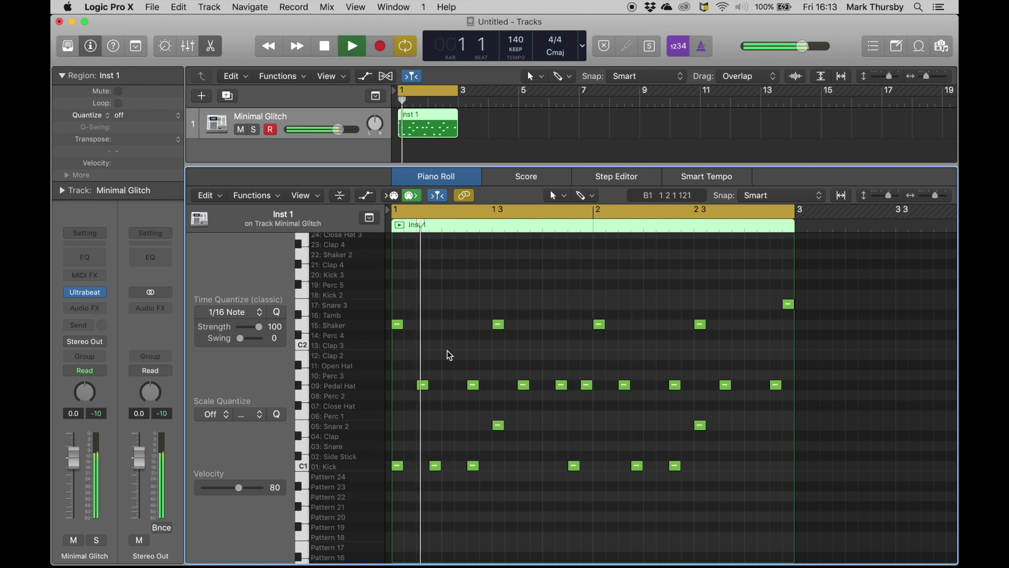
Close the Piano Roll, enlarge the region horizontally and vertically in the Tracks area, and stop playback
{"action": "key", "text": "e"}
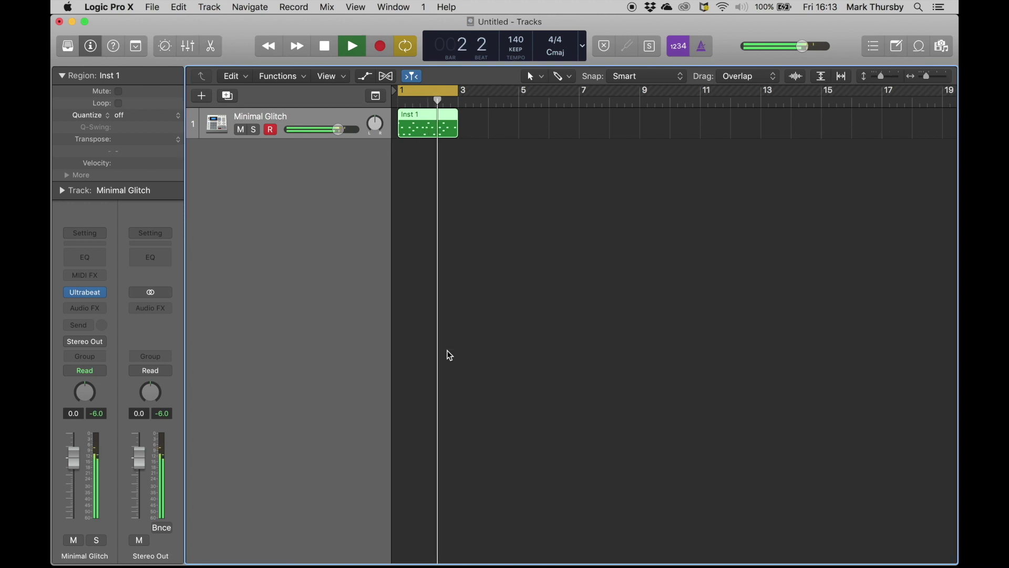
{"action": "key", "text": "super+Right"}
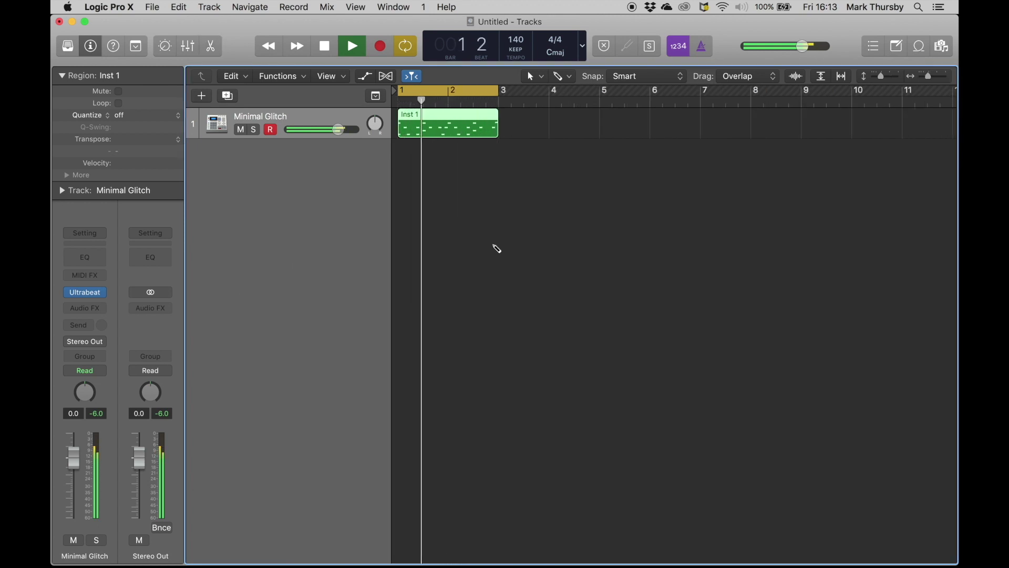
{"action": "key", "text": "super+Down"}
{"action": "key", "text": "space"}
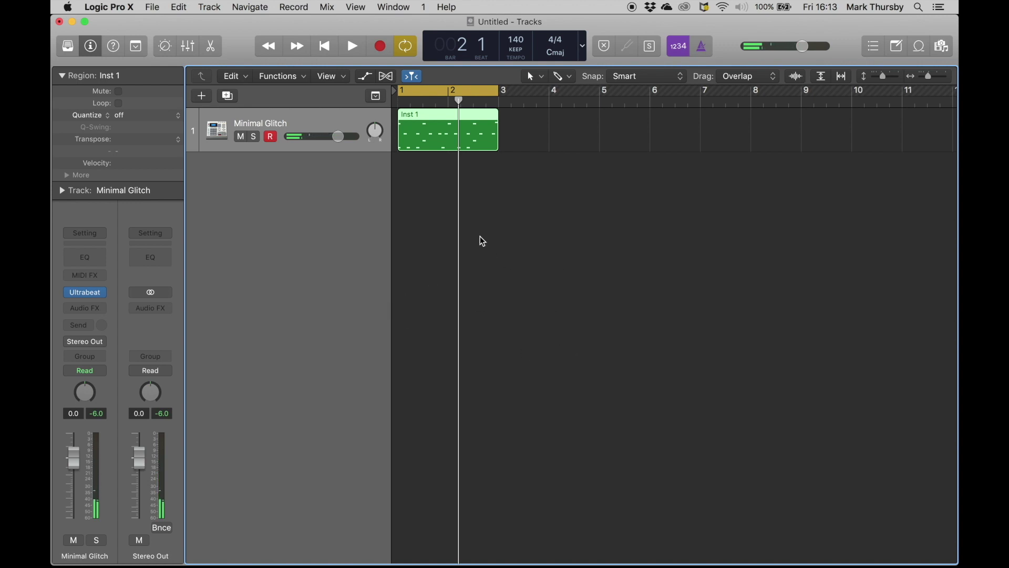
Open and enlarge the Mixer, add four aux channels for the Minimal Glitch instrument's additional outputs, and briefly play back the beat
{"action": "key", "text": "x"}
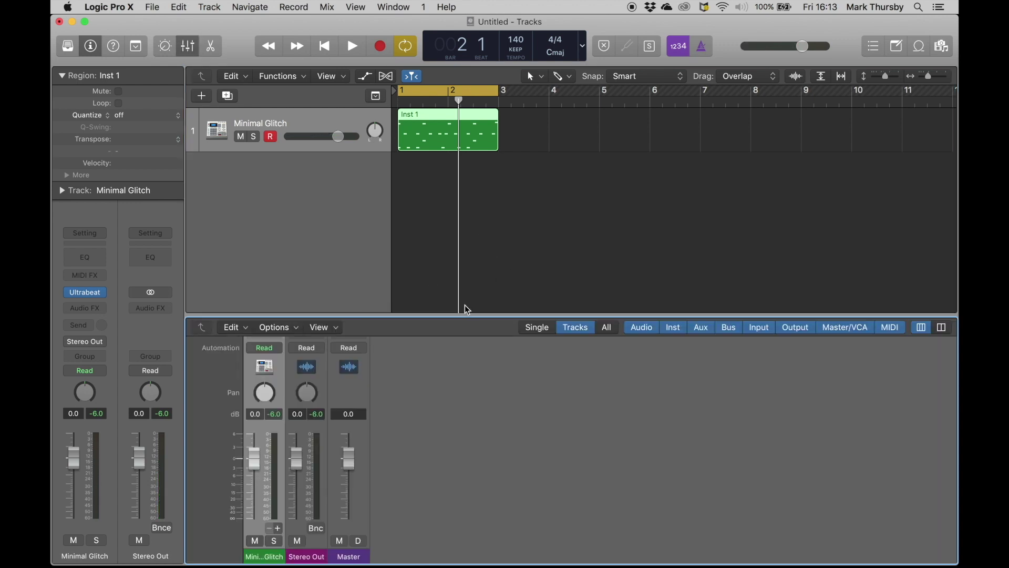
{"action": "left_click_drag", "start_coordinate": [465, 313], "coordinate": [465, 176]}
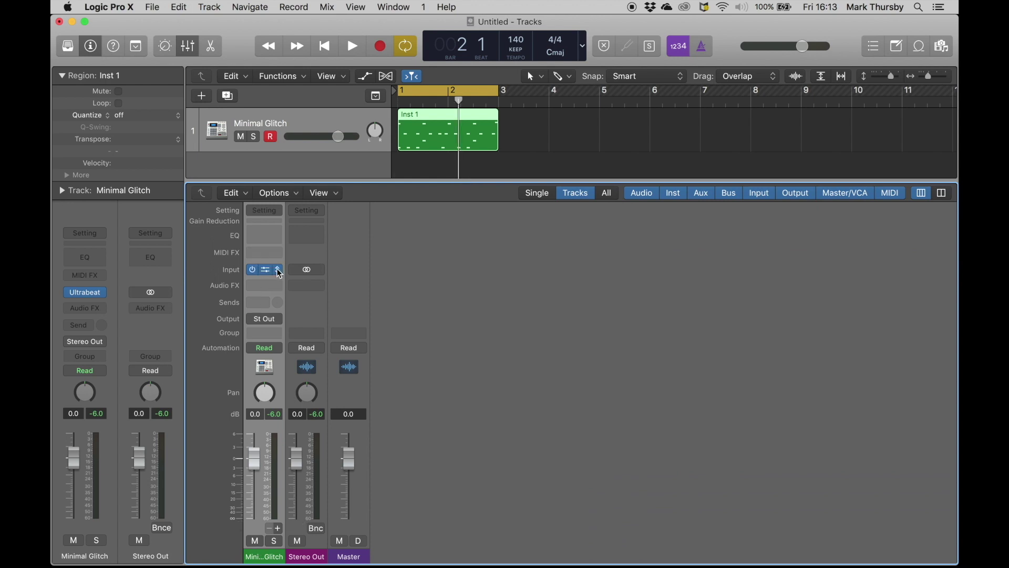
{"action": "left_click", "coordinate": [279, 529]}
{"action": "left_click", "coordinate": [279, 529]}
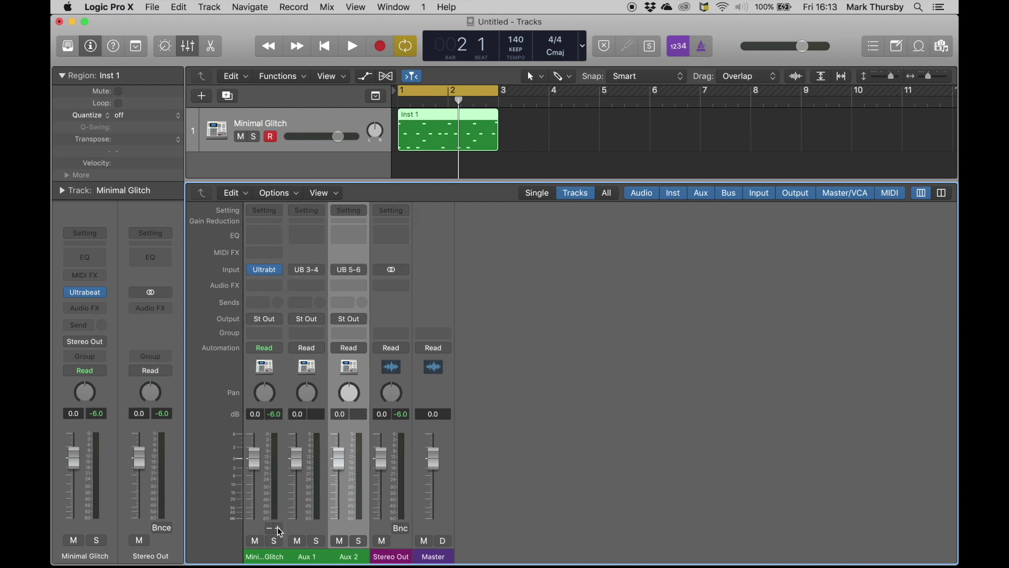
{"action": "left_click", "coordinate": [279, 529]}
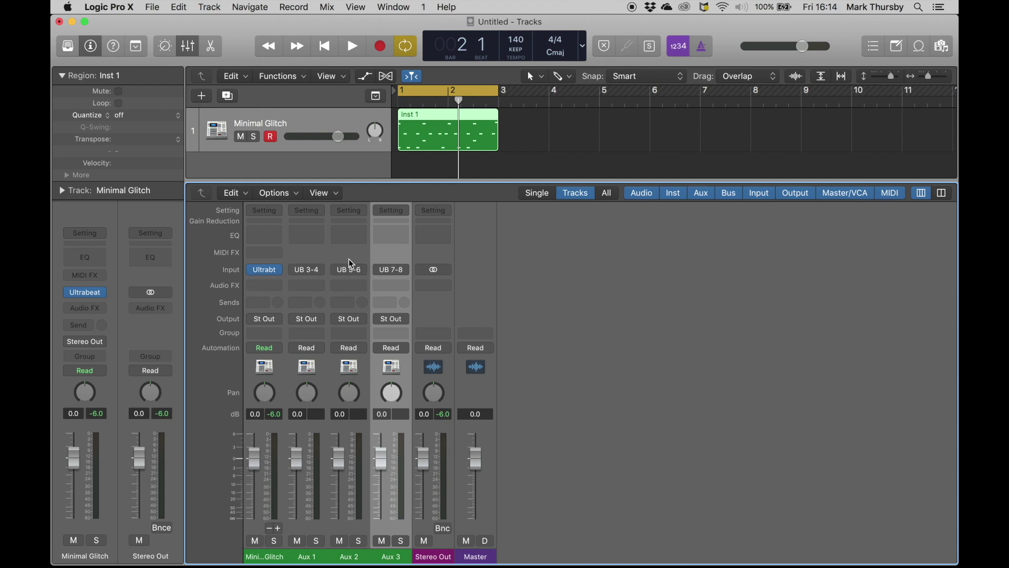
{"action": "left_click", "coordinate": [278, 529]}
{"action": "key", "text": "space"}
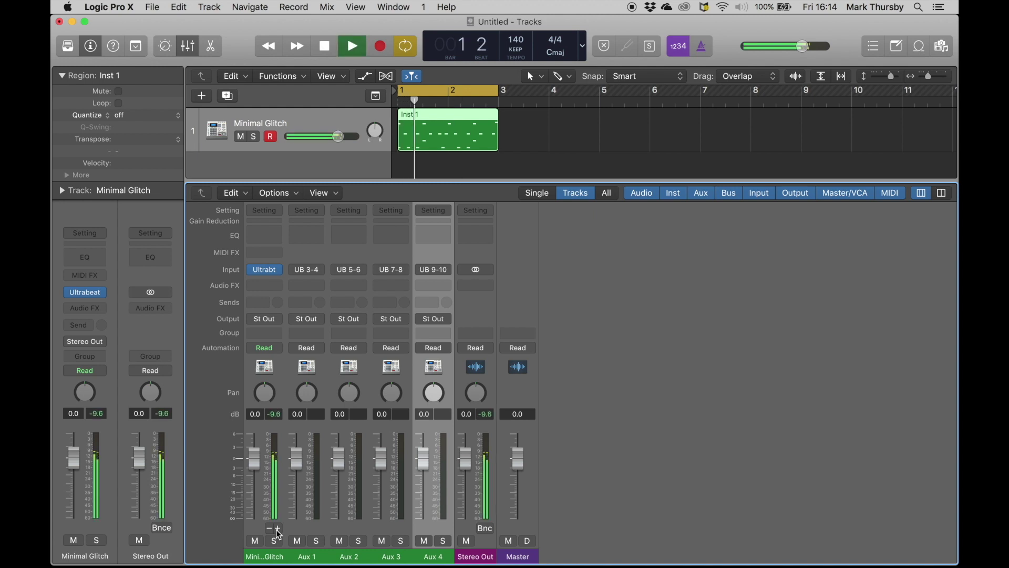
{"action": "key", "text": "space"}
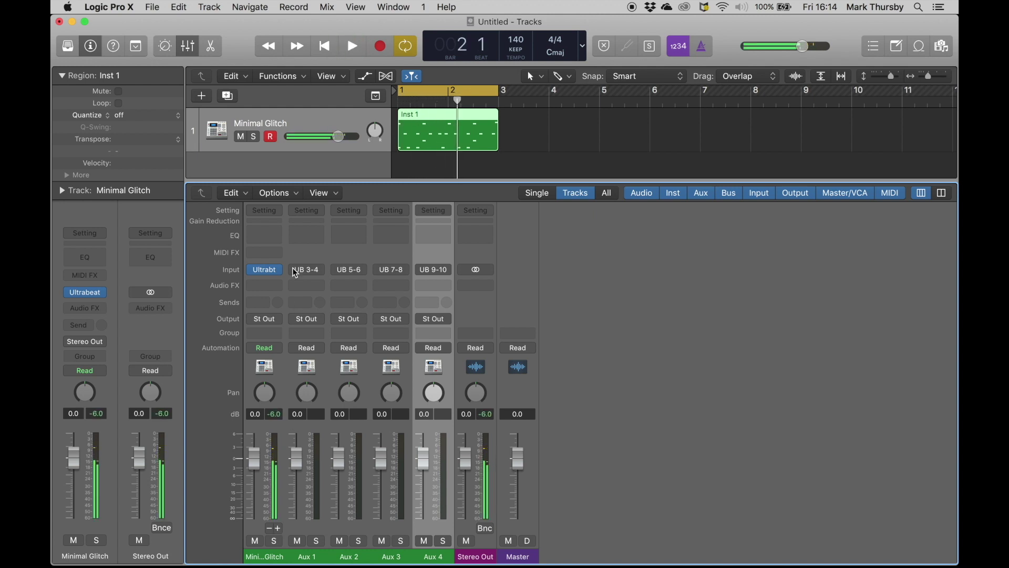
Open the Ultrabeat instrument of the Minimal Glitch channel and play back the beat in short passes
{"action": "left_click", "coordinate": [267, 273]}
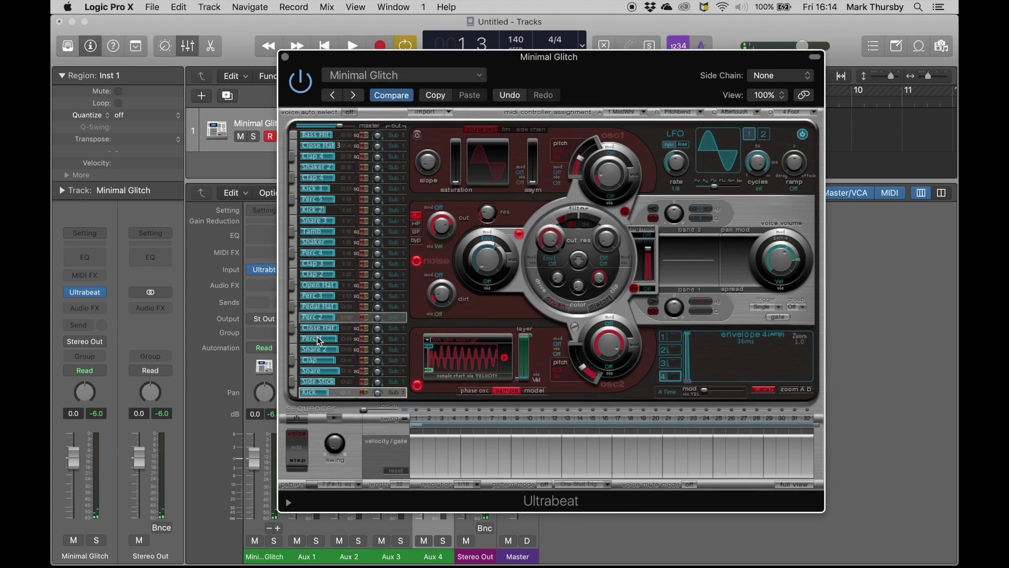
{"action": "key", "text": "space"}
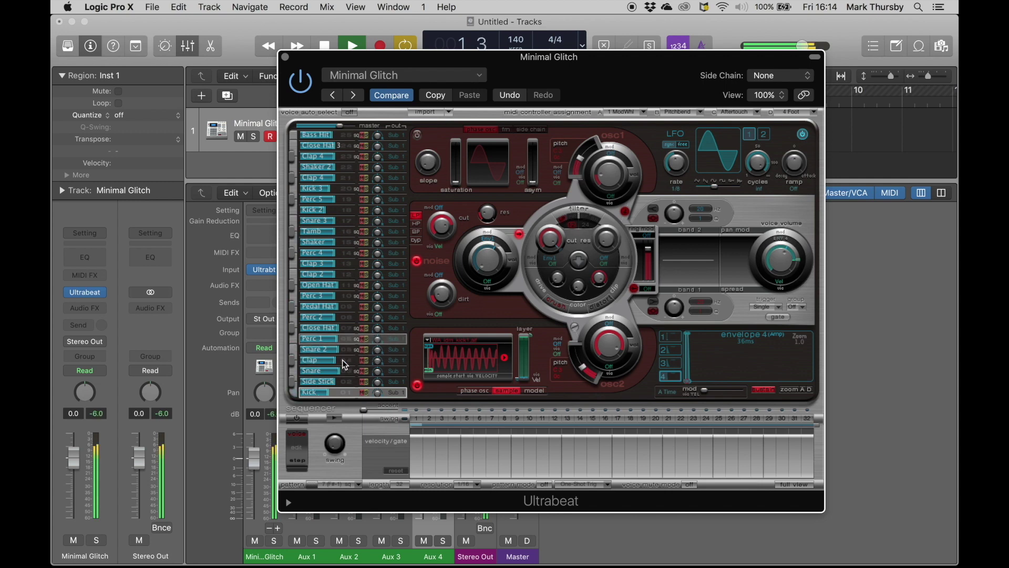
{"action": "key", "text": "space"}
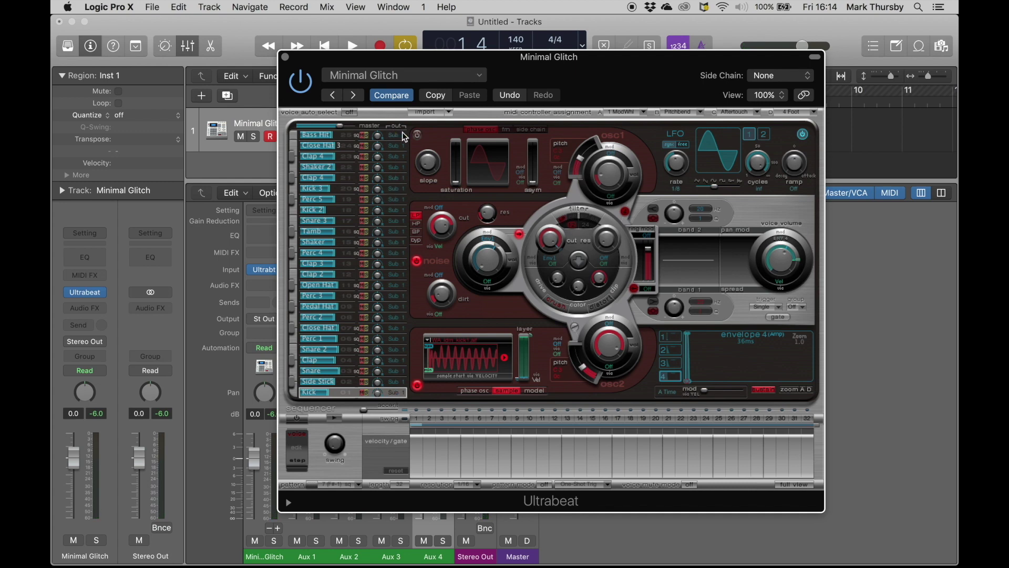
{"action": "key", "text": "space"}
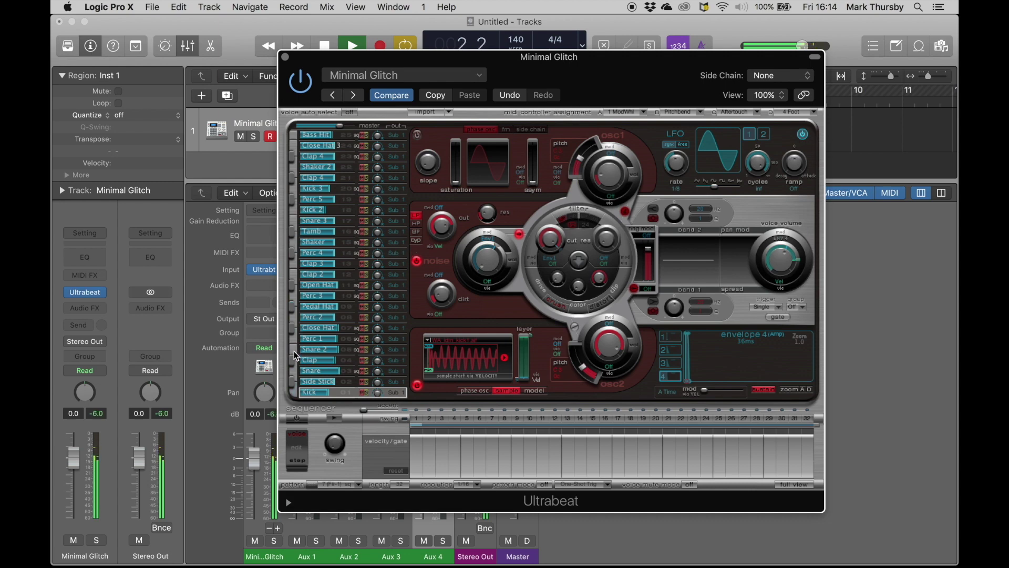
{"action": "key", "text": "space"}
Select the Snare 2 sound and route its output to Sub Group 2 (3-4) while playing the beat
{"action": "left_click", "coordinate": [349, 350]}
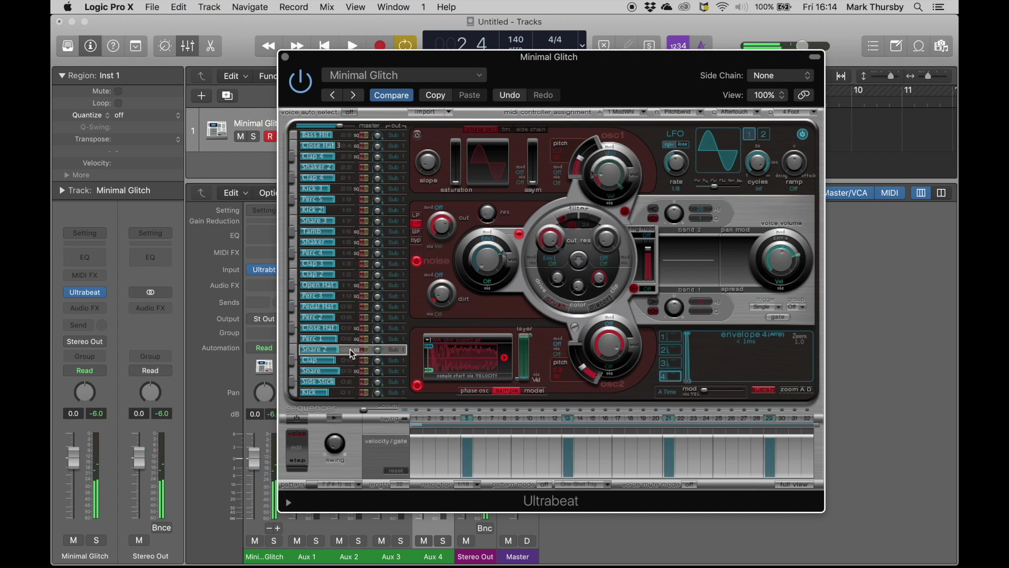
{"action": "key", "text": "space"}
{"action": "key", "text": "space"}
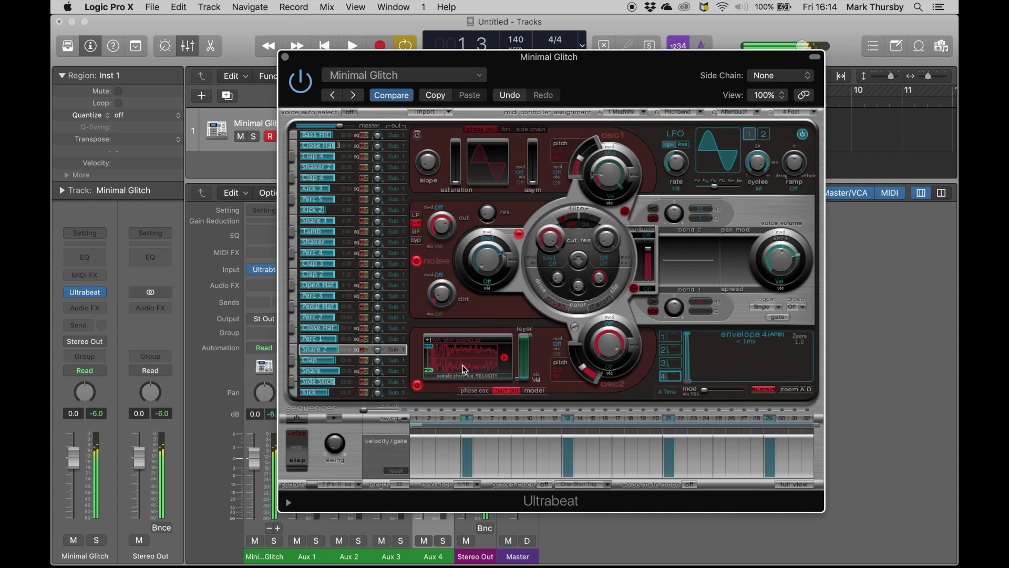
{"action": "left_click", "coordinate": [398, 350]}
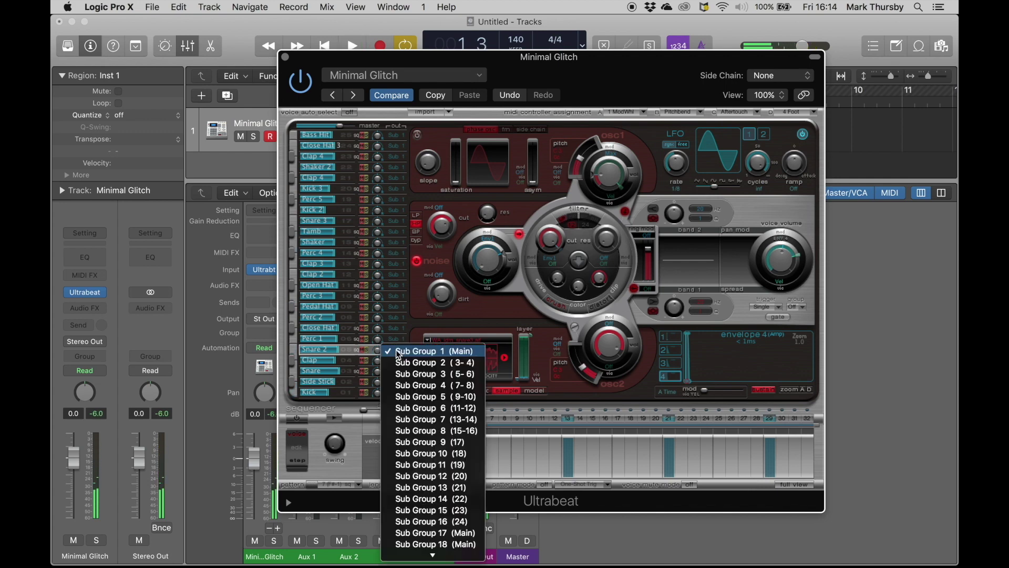
{"action": "left_click", "coordinate": [423, 366]}
{"action": "key", "text": "space"}
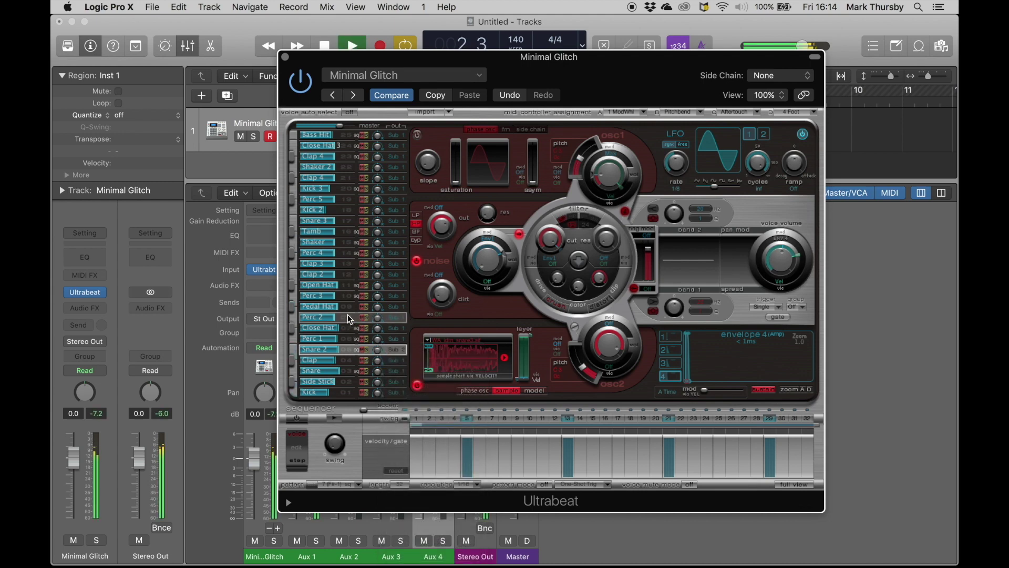
Route the Pedal Hat to Sub Group 3 (5-6) and the Shaker to Sub Group 4 (7-8)
{"action": "left_click", "coordinate": [397, 307]}
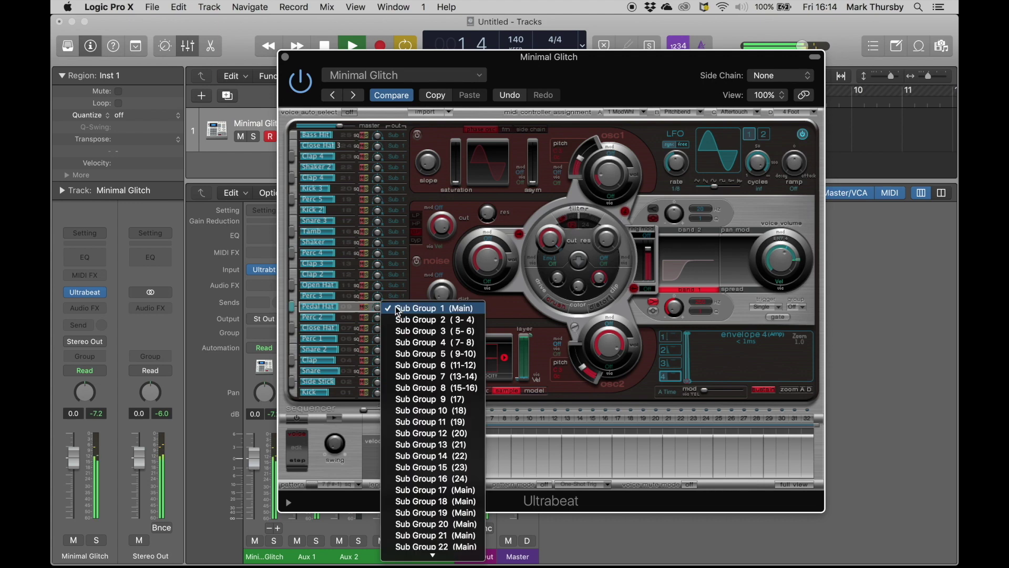
{"action": "left_click", "coordinate": [408, 331]}
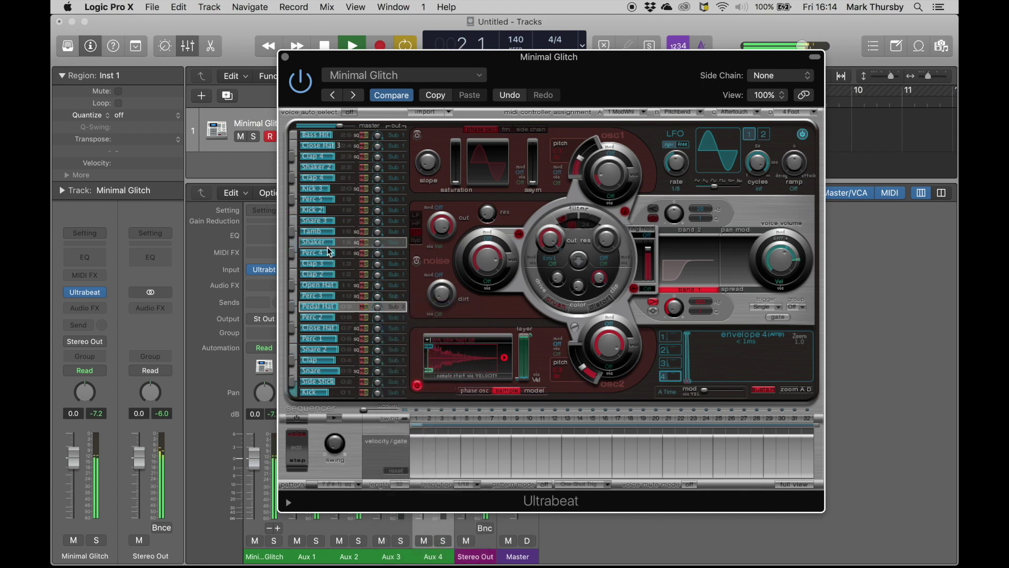
{"action": "left_click", "coordinate": [395, 241]}
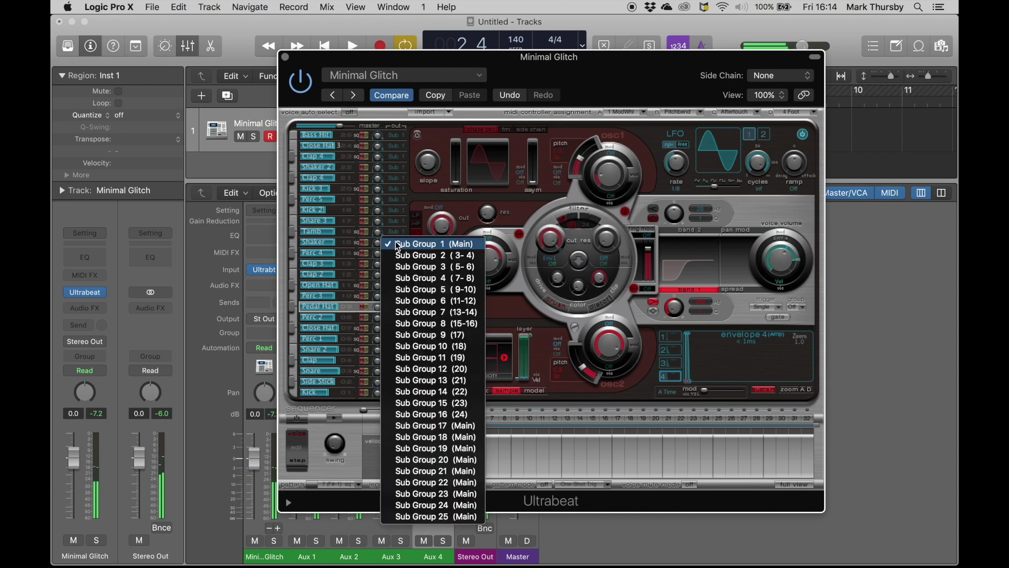
{"action": "left_click", "coordinate": [410, 279]}
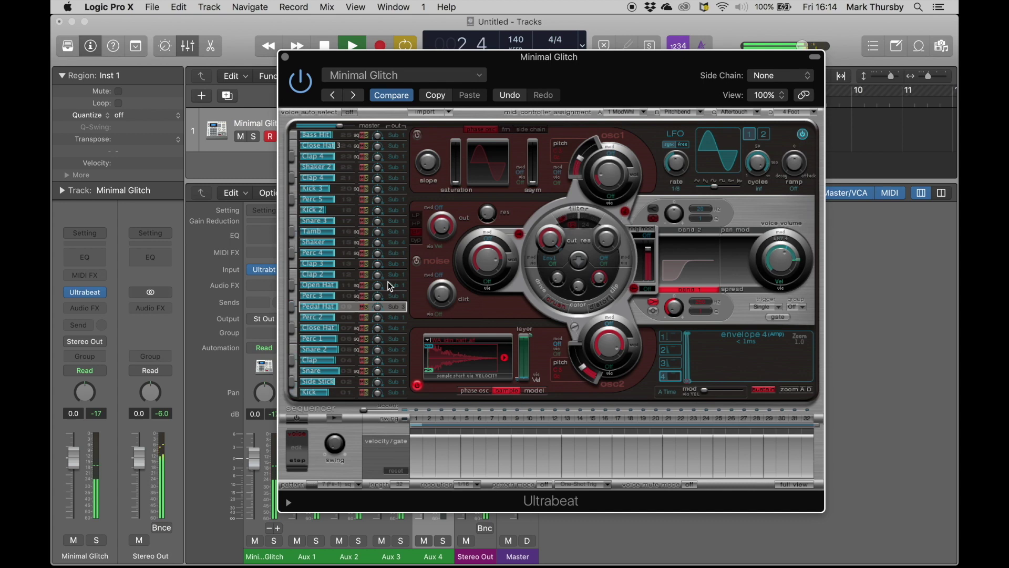
Play back the beat and route the Snare 3 sound to Sub Group 5 (9-10)
{"action": "key", "text": "space"}
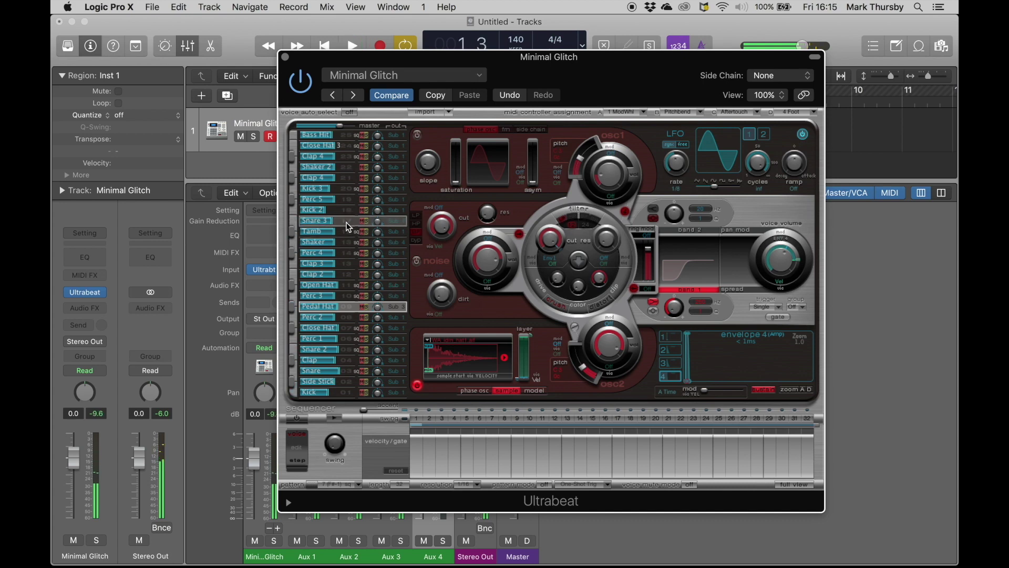
{"action": "key", "text": "space"}
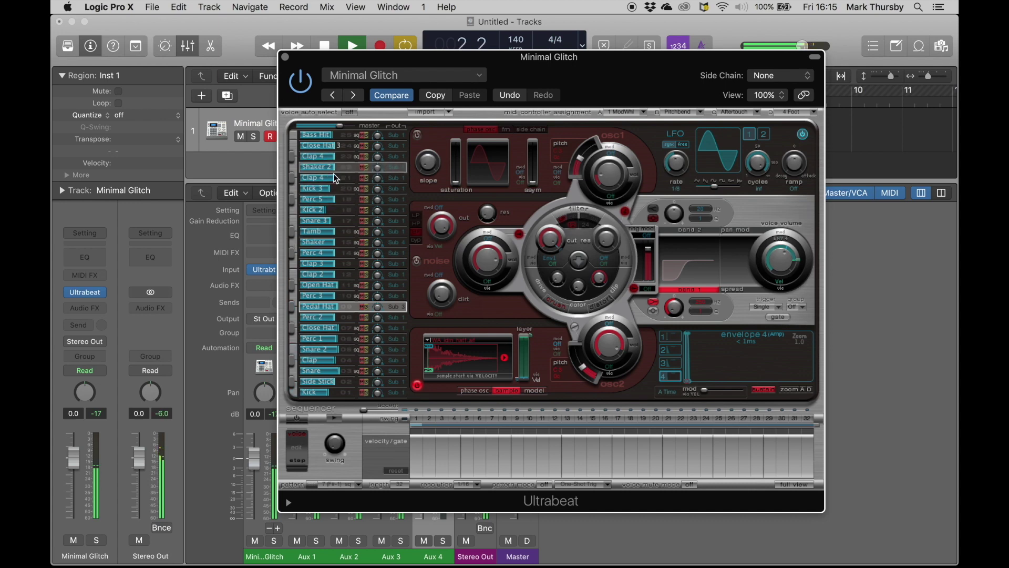
{"action": "key", "text": "space"}
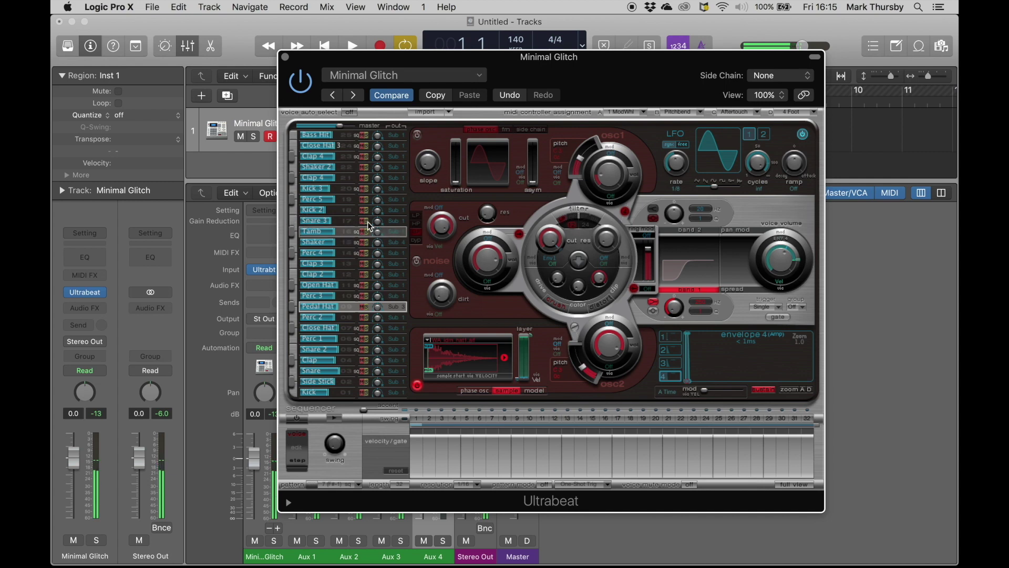
{"action": "left_click", "coordinate": [394, 221]}
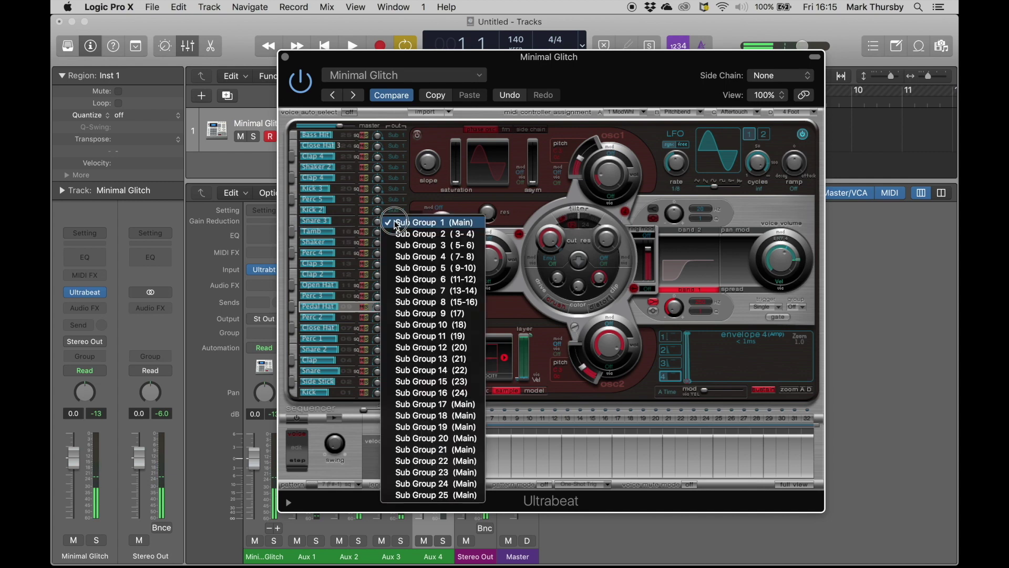
{"action": "left_click", "coordinate": [415, 269]}
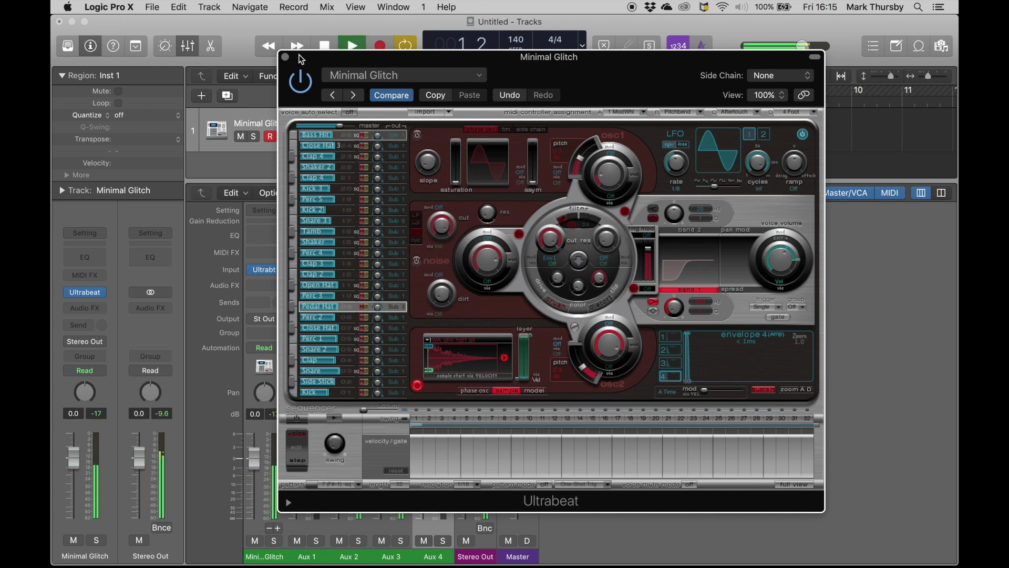
Close the Ultrabeat window and play back the beat to check the levels on the aux channels
{"action": "left_click", "coordinate": [285, 57]}
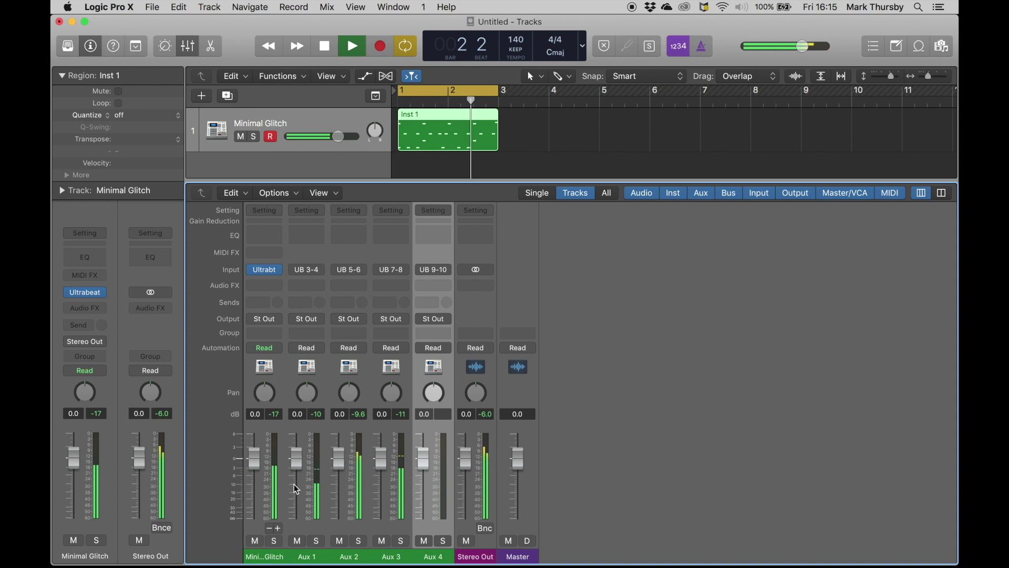
{"action": "key", "text": "space"}
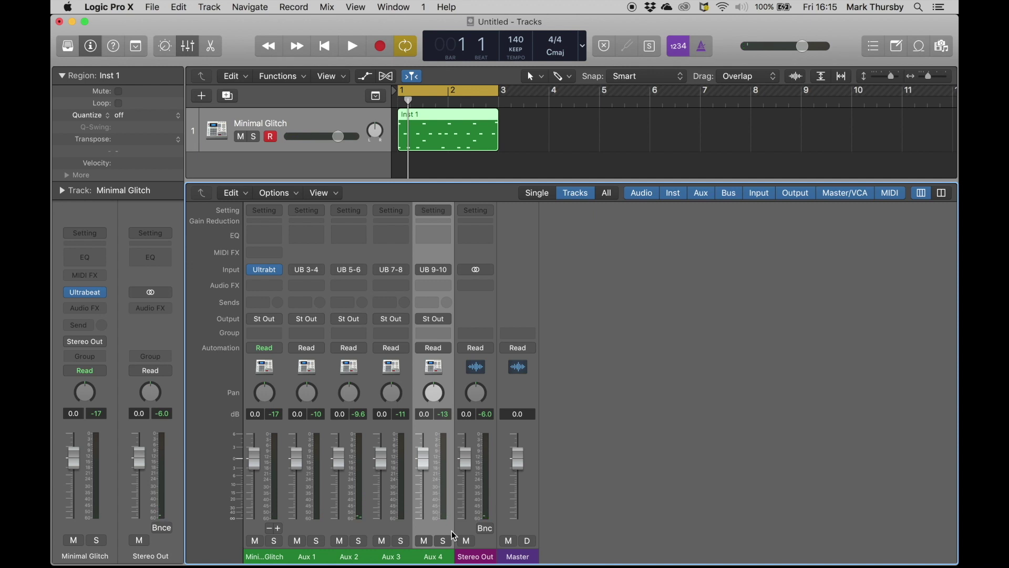
{"action": "key", "text": "space"}
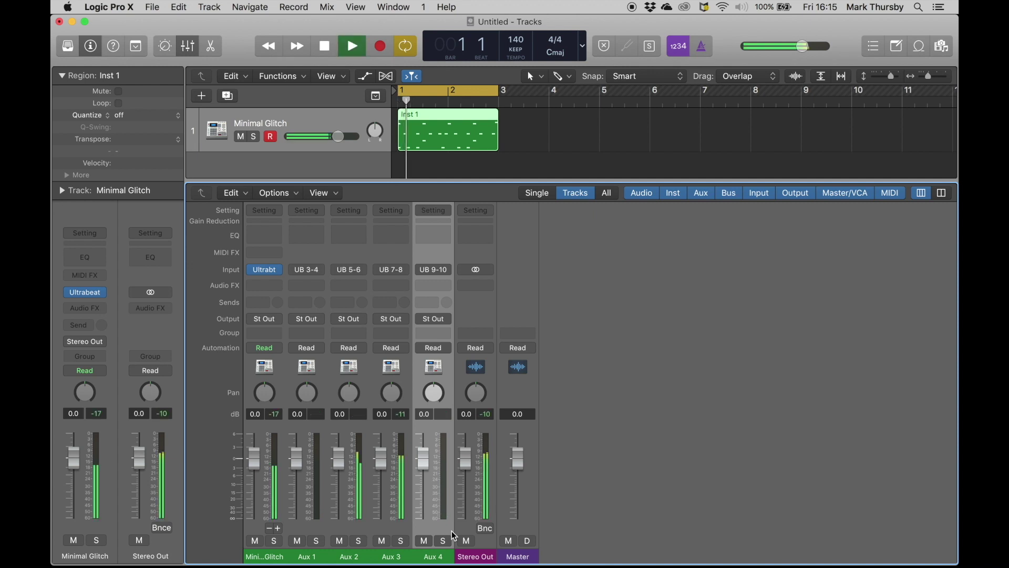
Solo the Aux 1 channel during playback and rename it SNR
{"action": "left_click", "coordinate": [317, 544]}
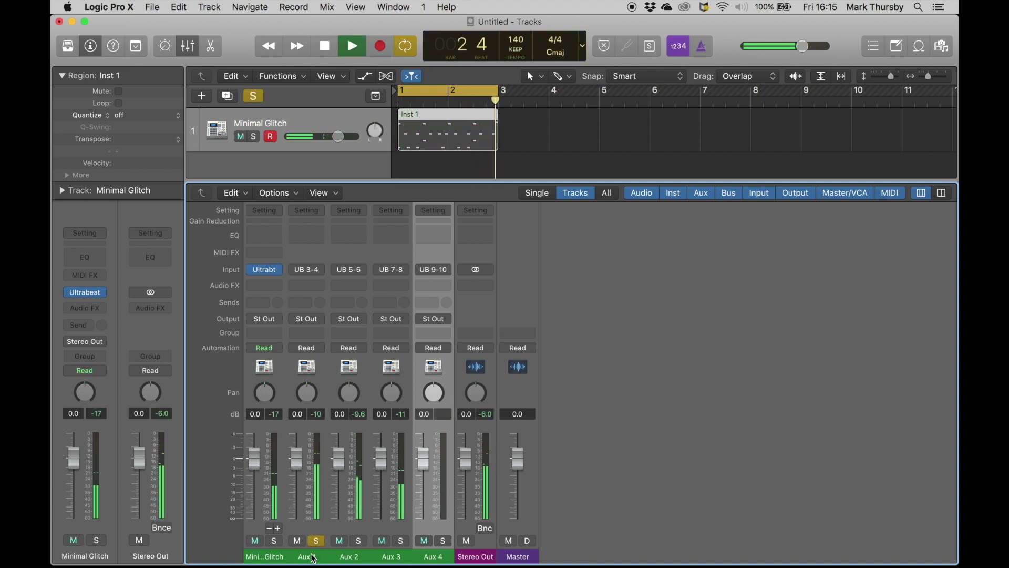
{"action": "left_click", "coordinate": [308, 558]}
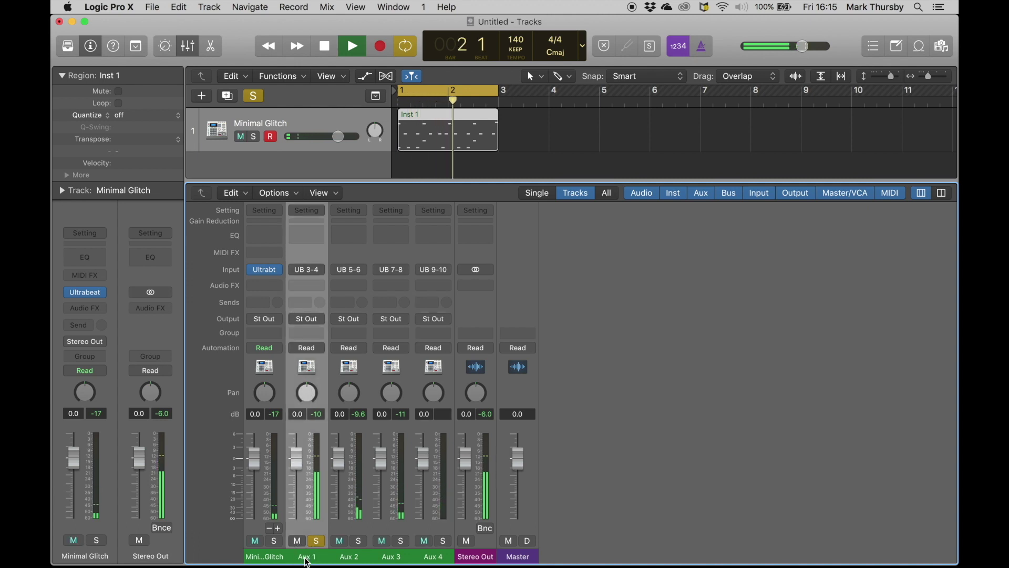
{"action": "key", "text": "space"}
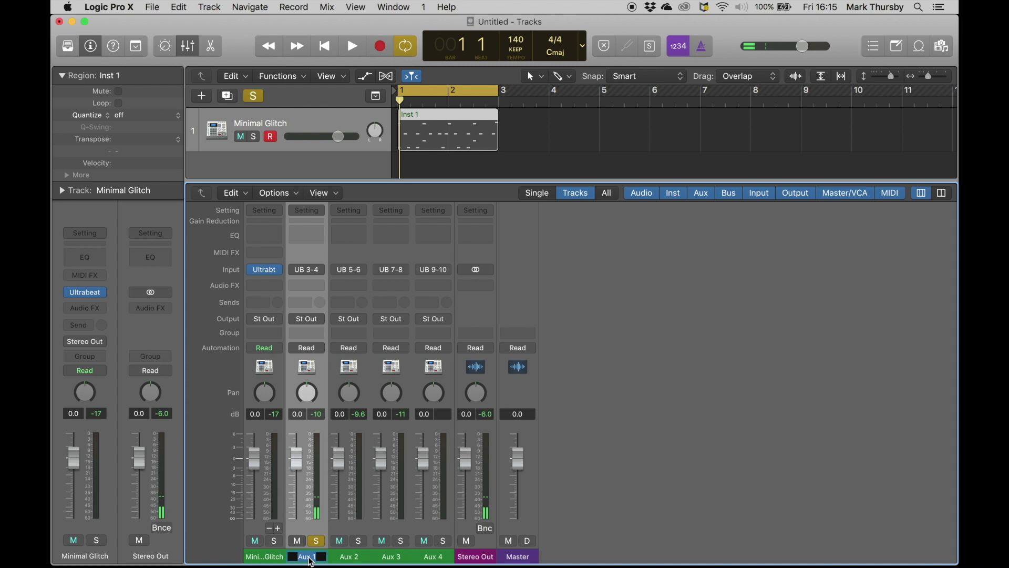
{"action": "type", "text": "SNR"}
{"action": "key", "text": "Return"}
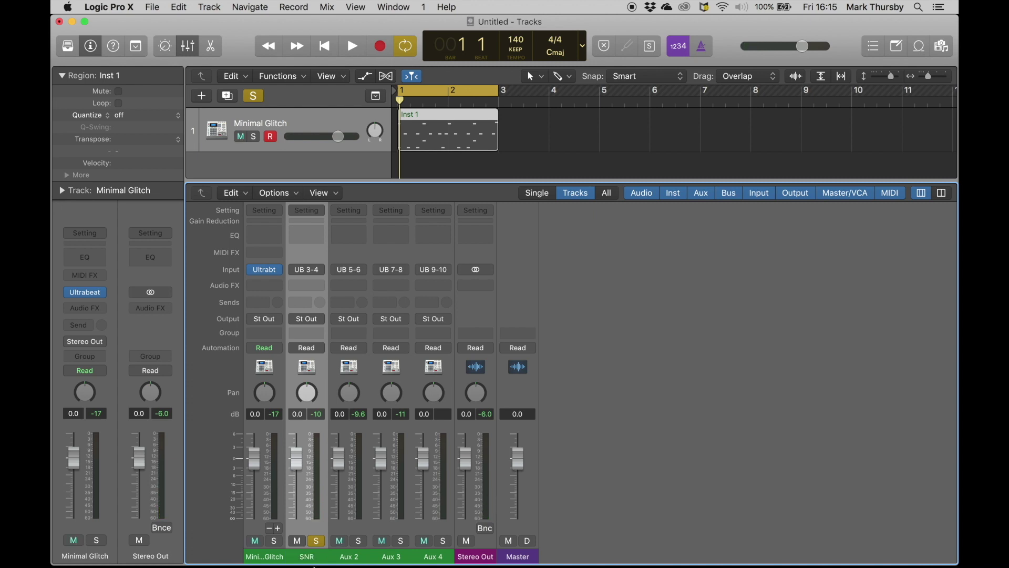
Solo only the Aux 2 channel during playback, rename it HATS, and turn its solo off
{"action": "key", "text": "space"}
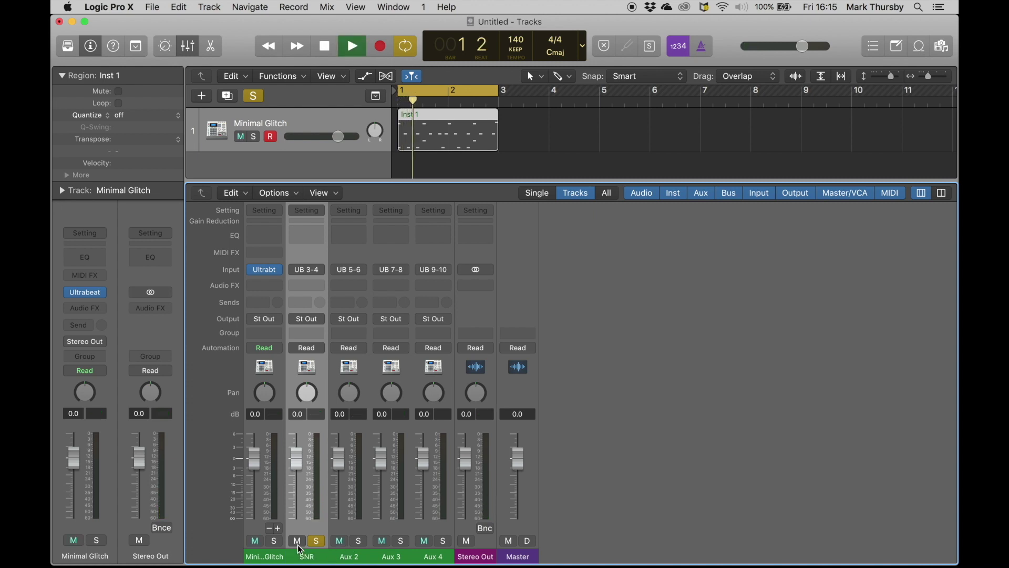
{"action": "left_click", "coordinate": [359, 541]}
{"action": "left_click", "coordinate": [350, 556]}
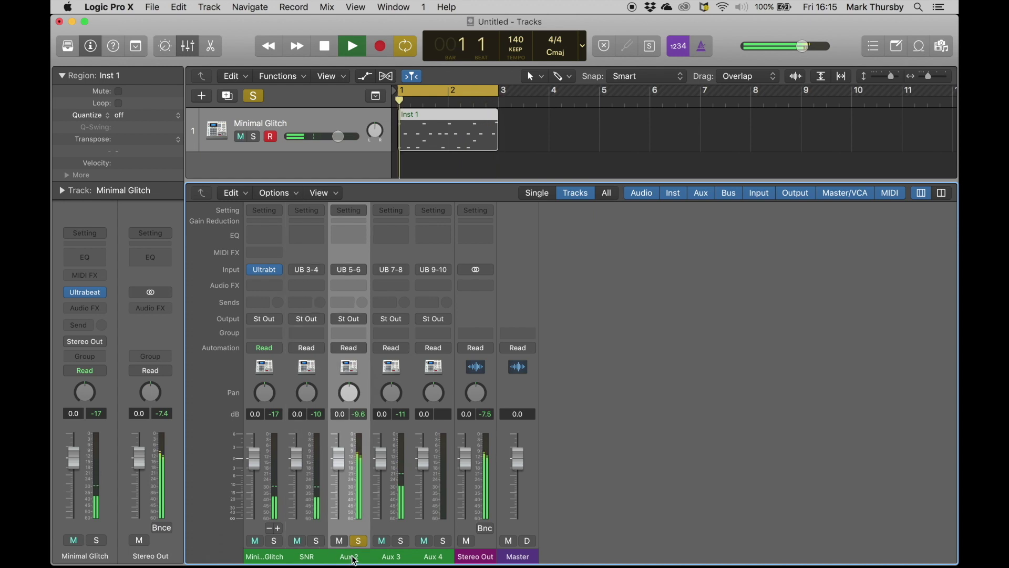
{"action": "double_click", "coordinate": [355, 558]}
{"action": "type", "text": "HATS"}
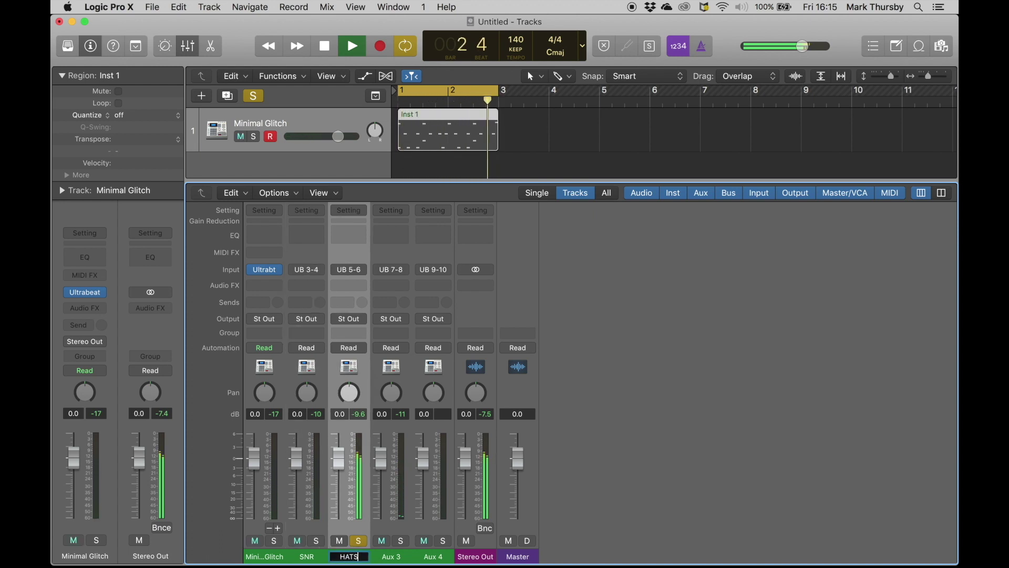
{"action": "key", "text": "Return"}
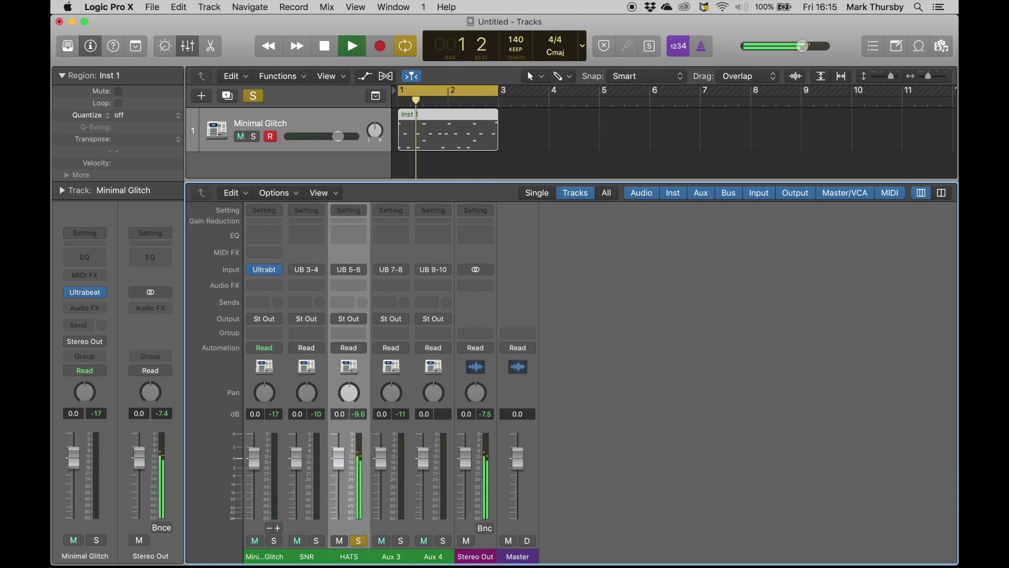
{"action": "left_click", "coordinate": [359, 541]}
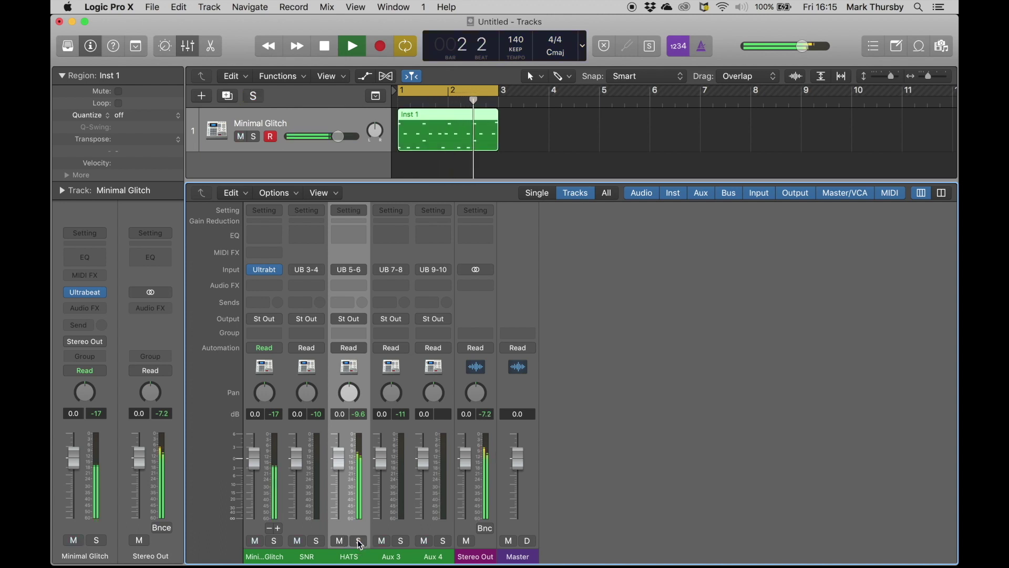
Play back the full beat to check the separate channel levels, and select the SNR channel strip
{"action": "key", "text": "space"}
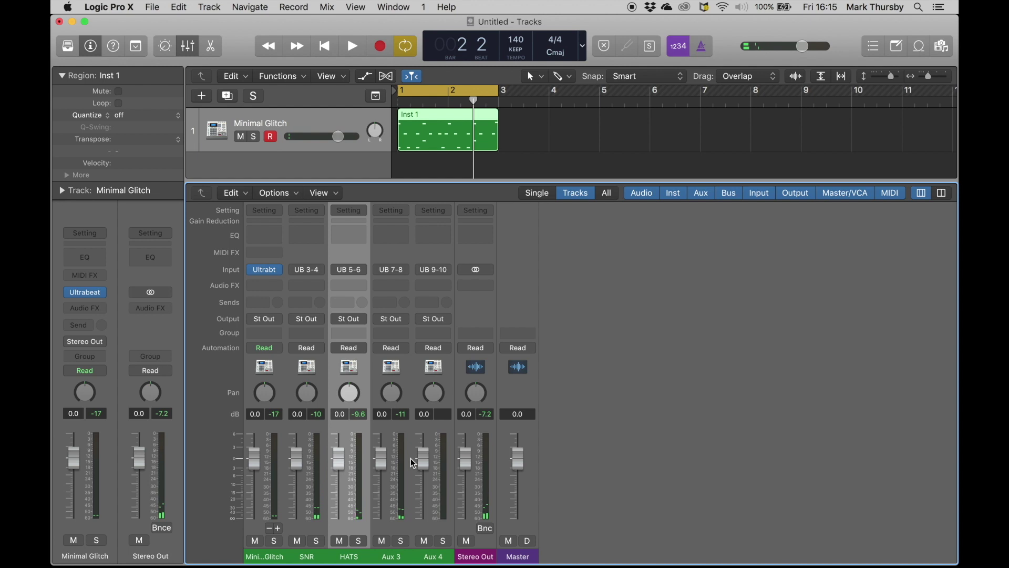
{"action": "key", "text": "space"}
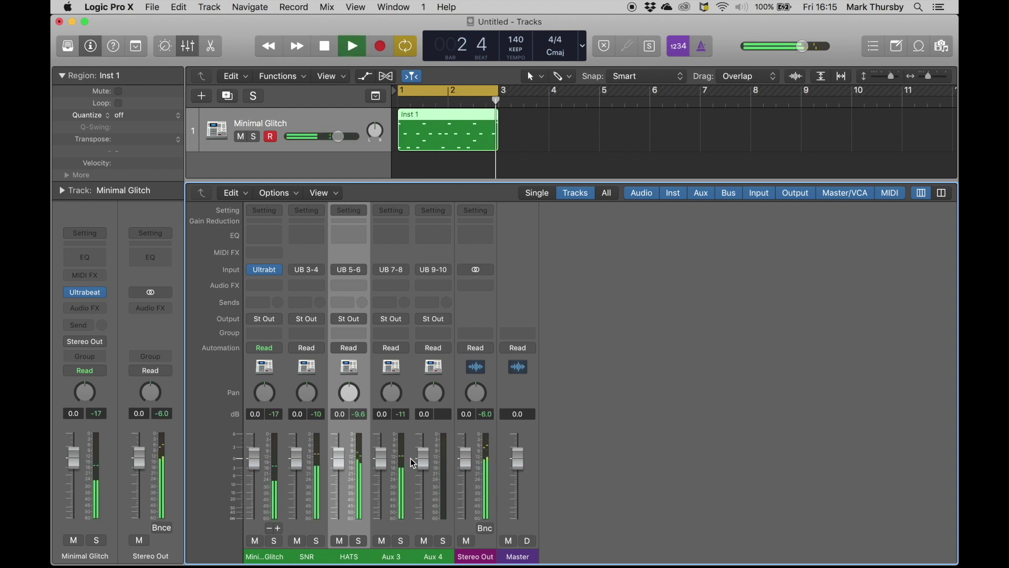
{"action": "key", "text": "space"}
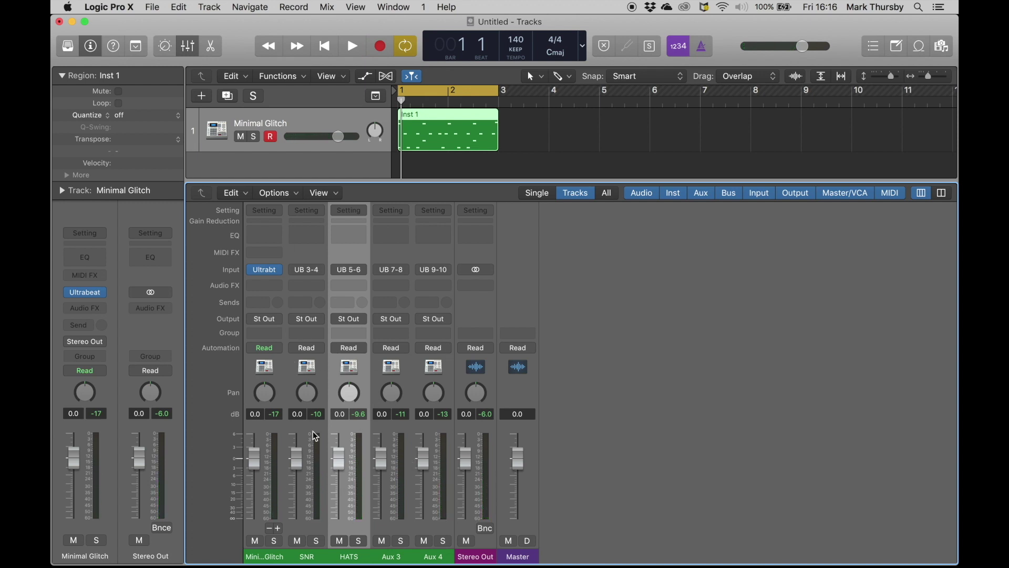
{"action": "key", "text": "space"}
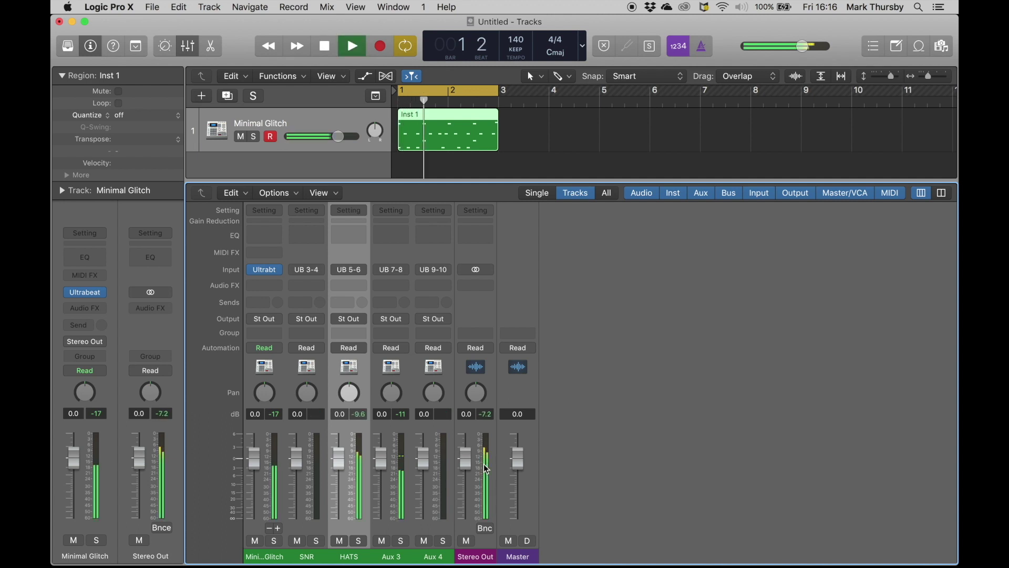
{"action": "key", "text": "space"}
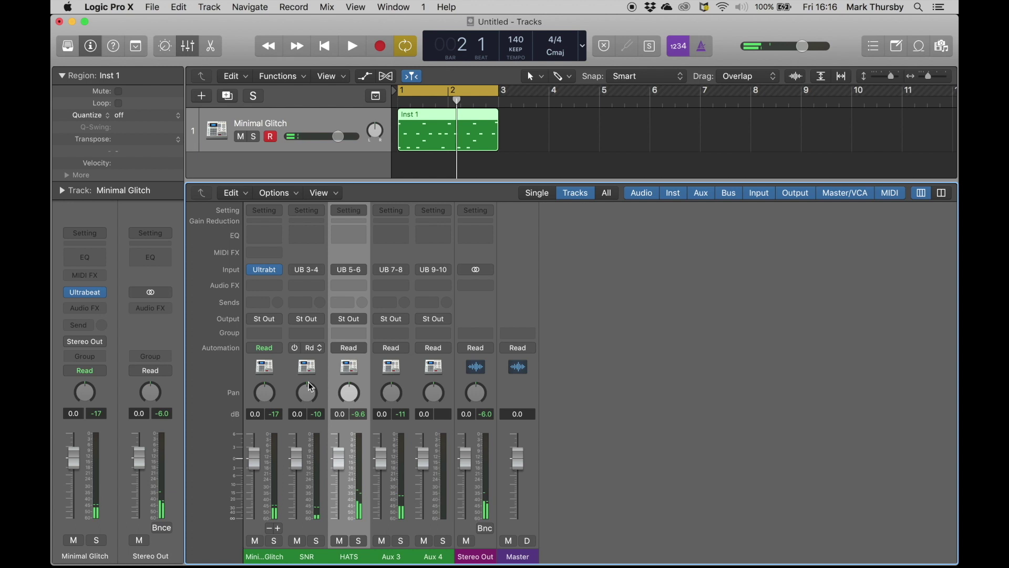
{"action": "left_click", "coordinate": [305, 558]}
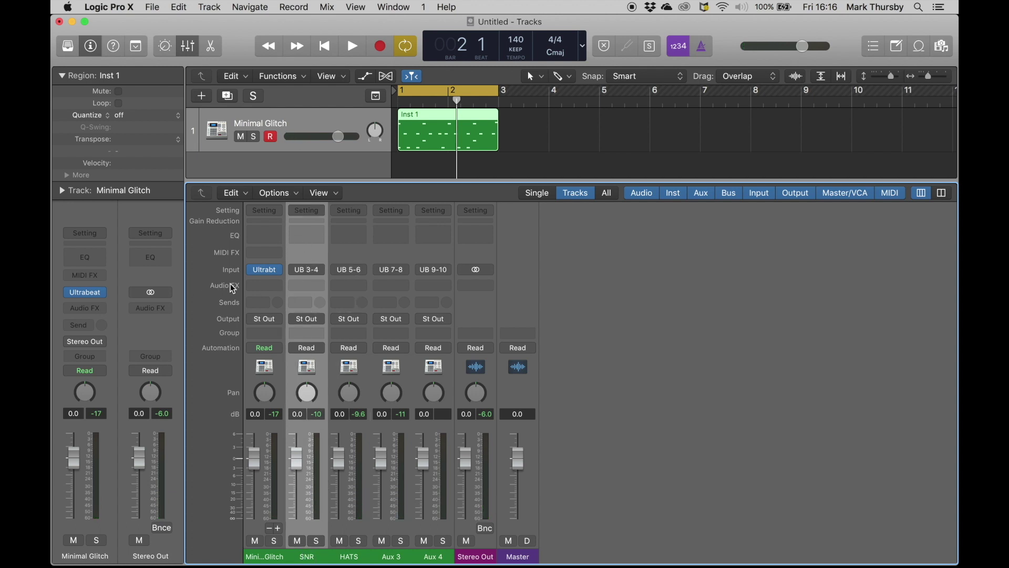
Insert a stereo Bitcrusher on the SNR channel and play back the beat to hear it
{"action": "left_click", "coordinate": [311, 287]}
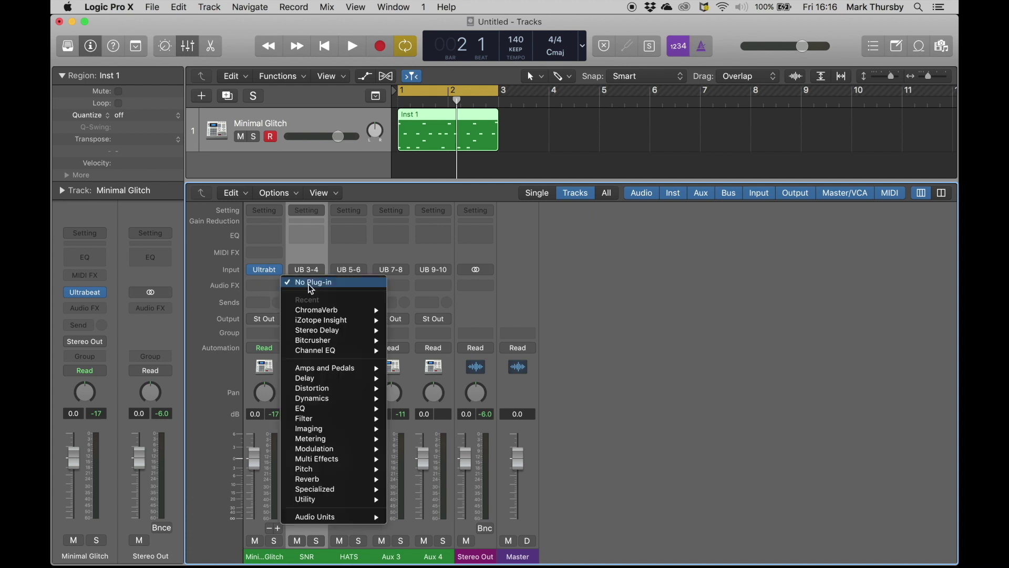
{"action": "mouse_move", "coordinate": [329, 379]}
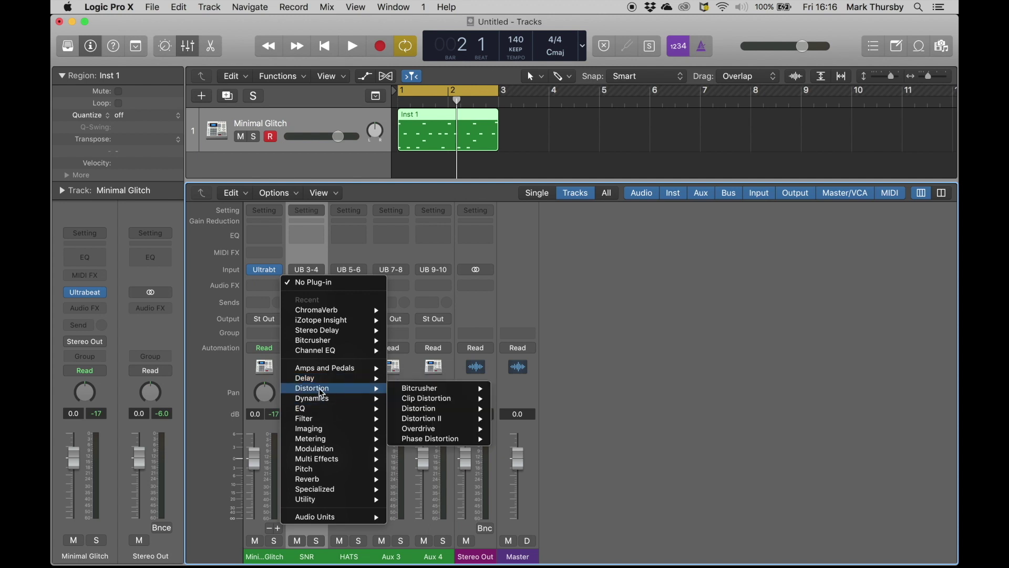
{"action": "mouse_move", "coordinate": [413, 393]}
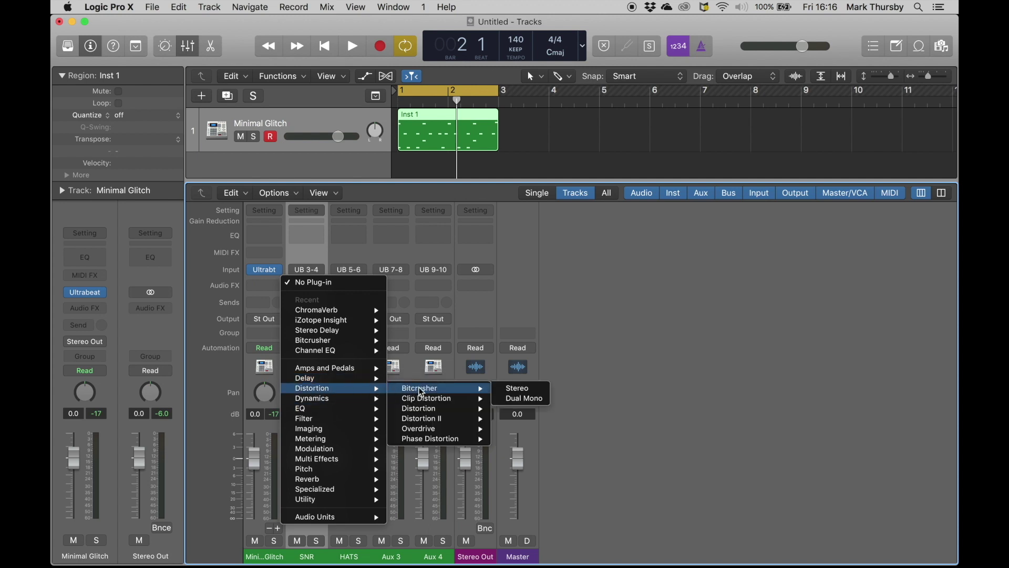
{"action": "left_click", "coordinate": [512, 389]}
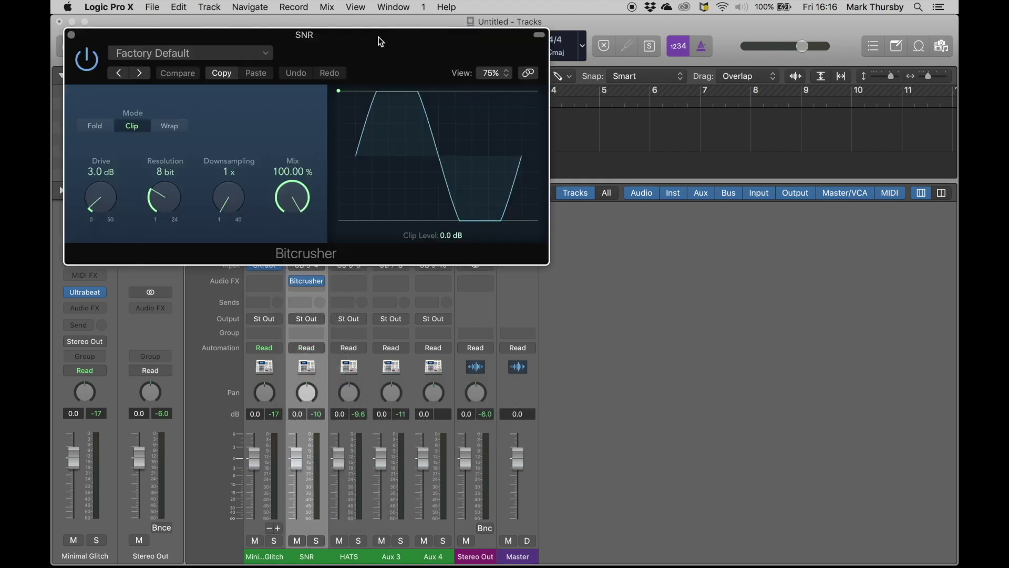
{"action": "left_click_drag", "start_coordinate": [381, 42], "coordinate": [542, 73]}
{"action": "key", "text": "space"}
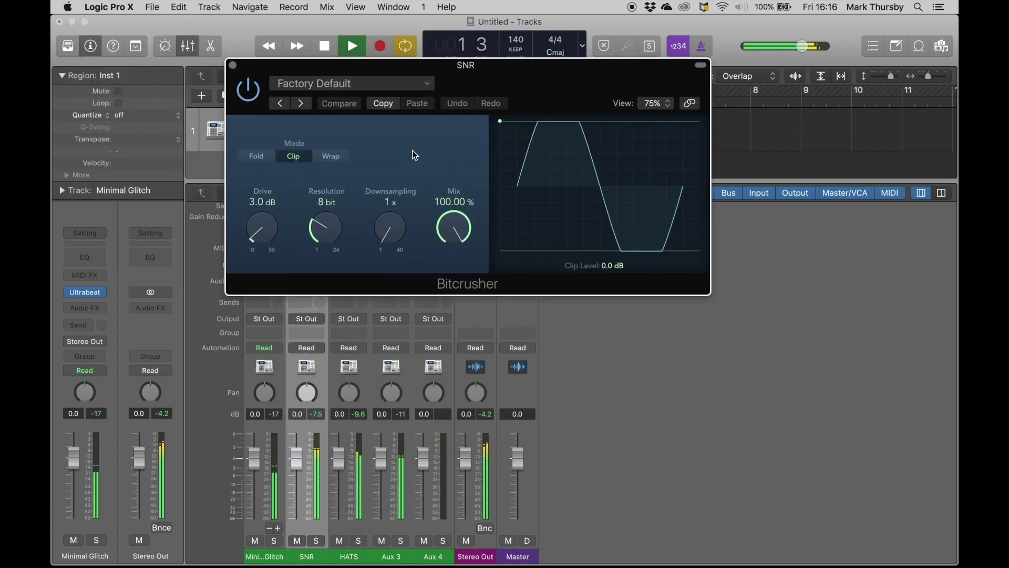
{"action": "key", "text": "space"}
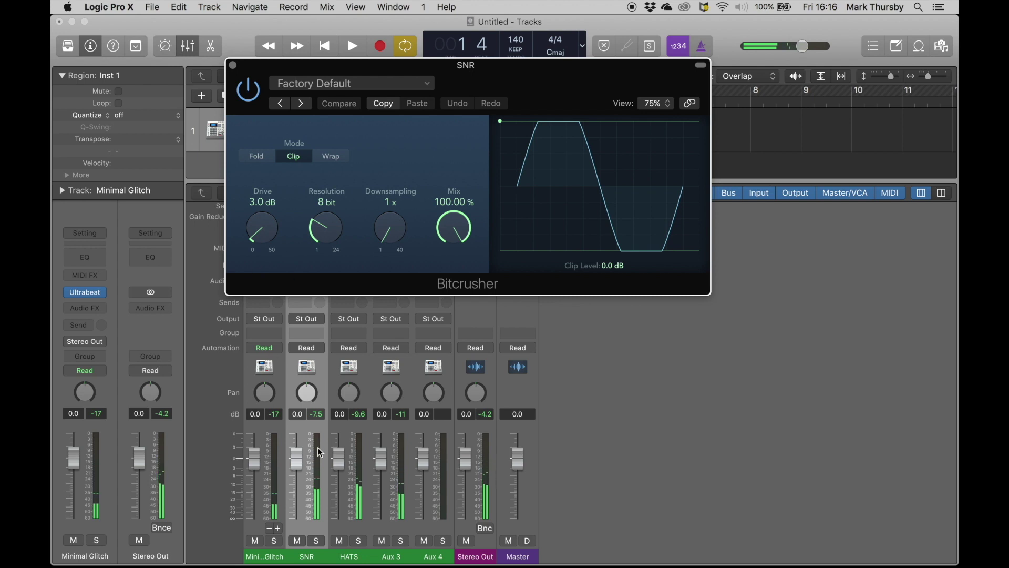
Set the Bitcrusher's Drive to 18.0 dB and play back the beat to check the effect
{"action": "left_click_drag", "start_coordinate": [267, 226], "coordinate": [270, 171]}
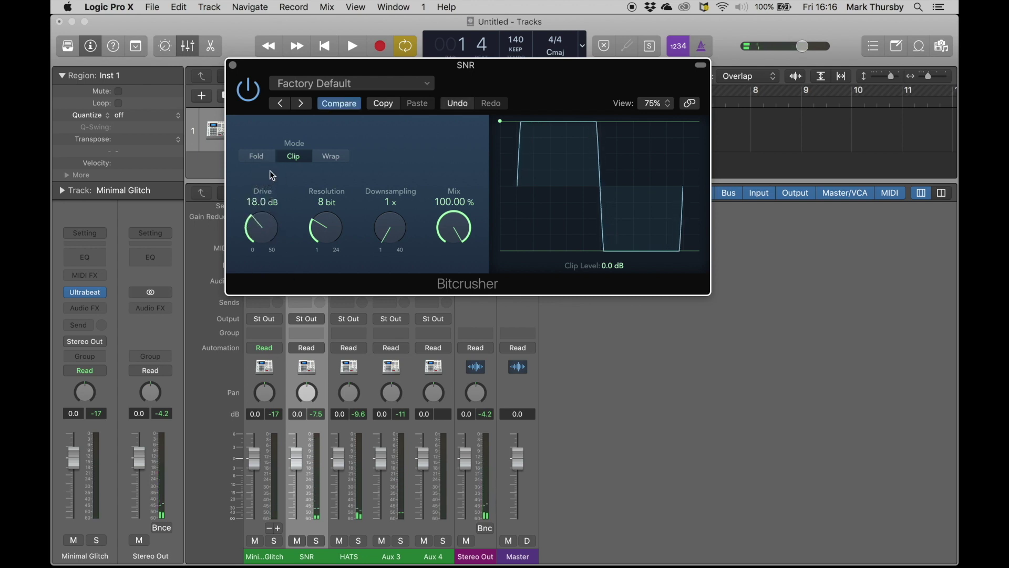
{"action": "key", "text": "space"}
{"action": "key", "text": "space"}
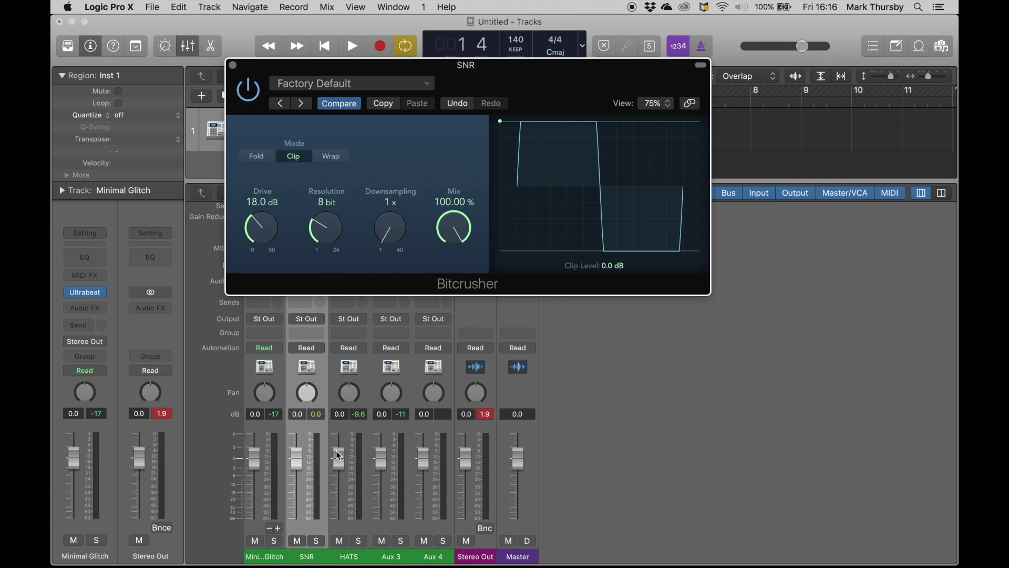
Set the SNR channel's volume to -12.0 dB and play back the beat to check the level
{"action": "left_click", "coordinate": [297, 461]}
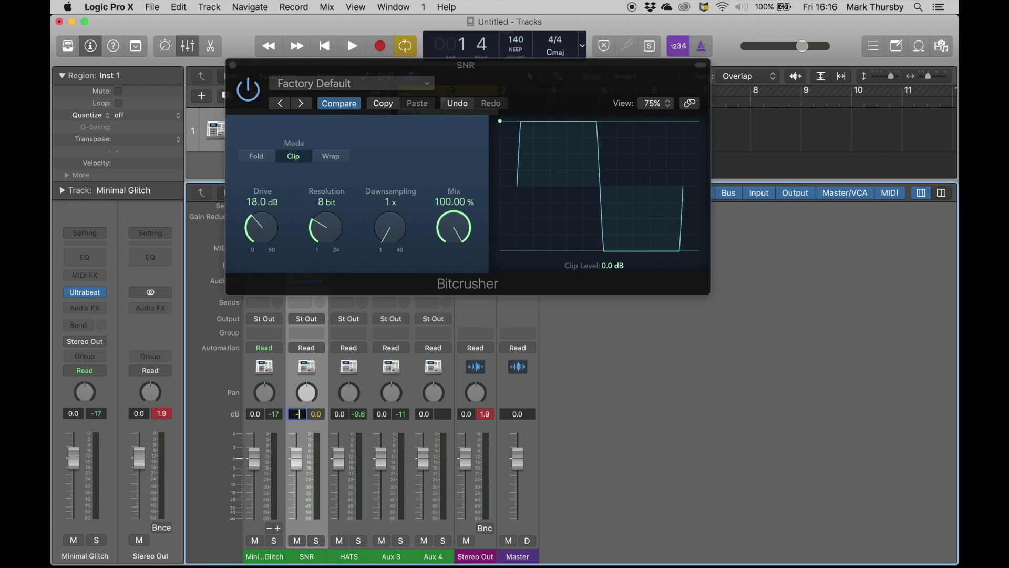
{"action": "left_click_drag", "start_coordinate": [297, 459], "coordinate": [297, 489]}
{"action": "key", "text": "space"}
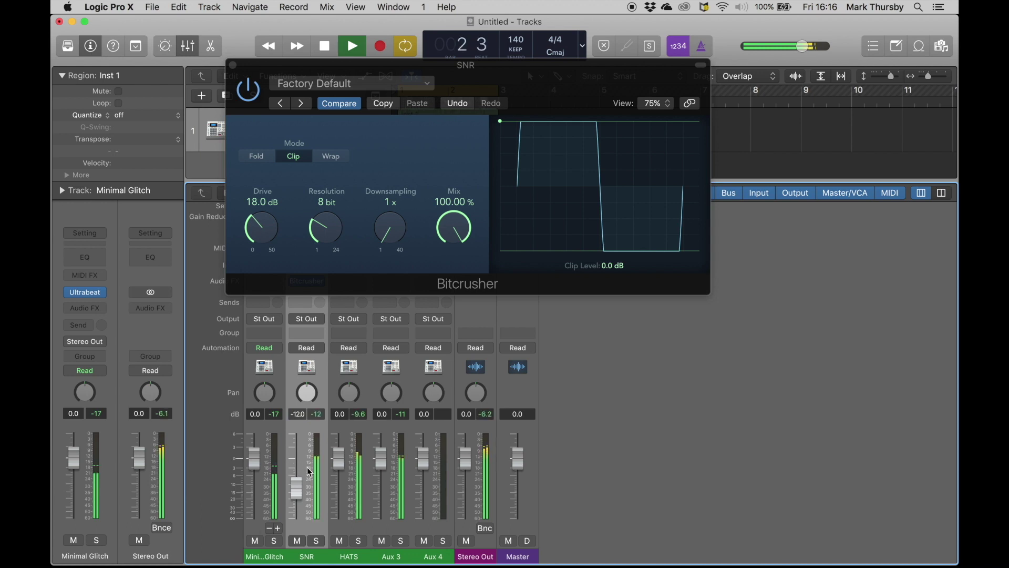
{"action": "key", "text": "space"}
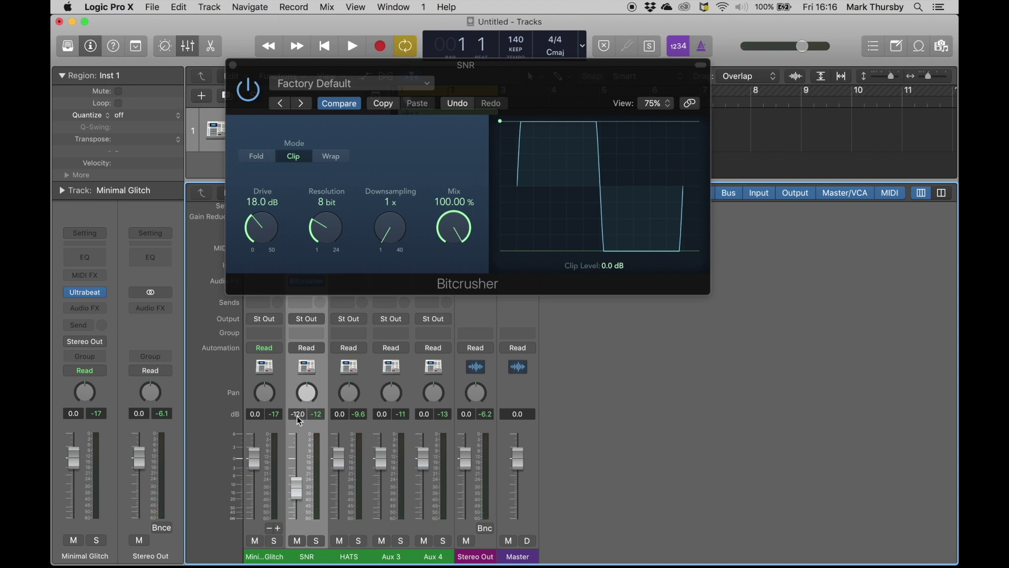
Replay the beat with the lowered snare and close the Bitcrusher window
{"action": "key", "text": "space"}
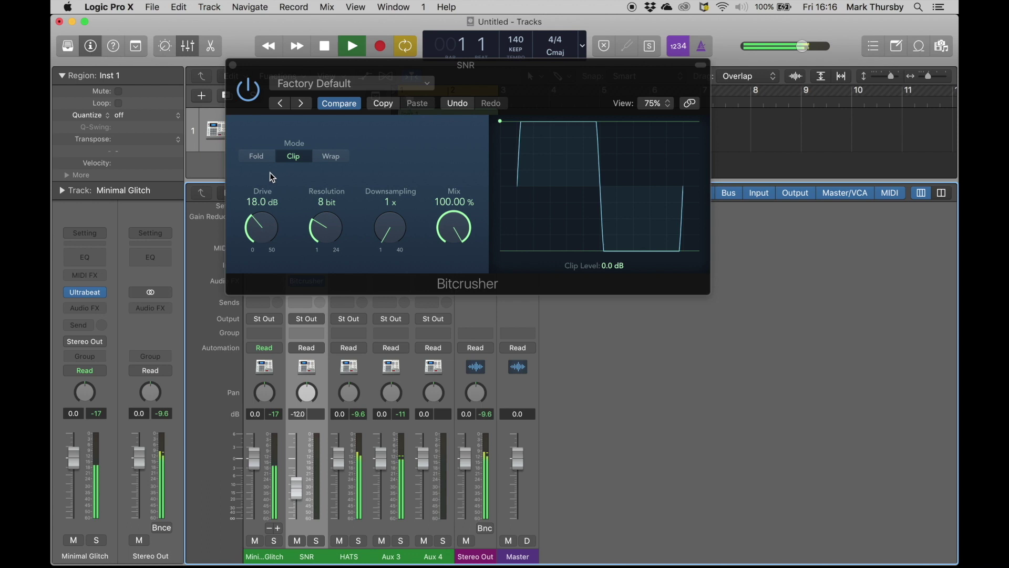
{"action": "left_click", "coordinate": [234, 67]}
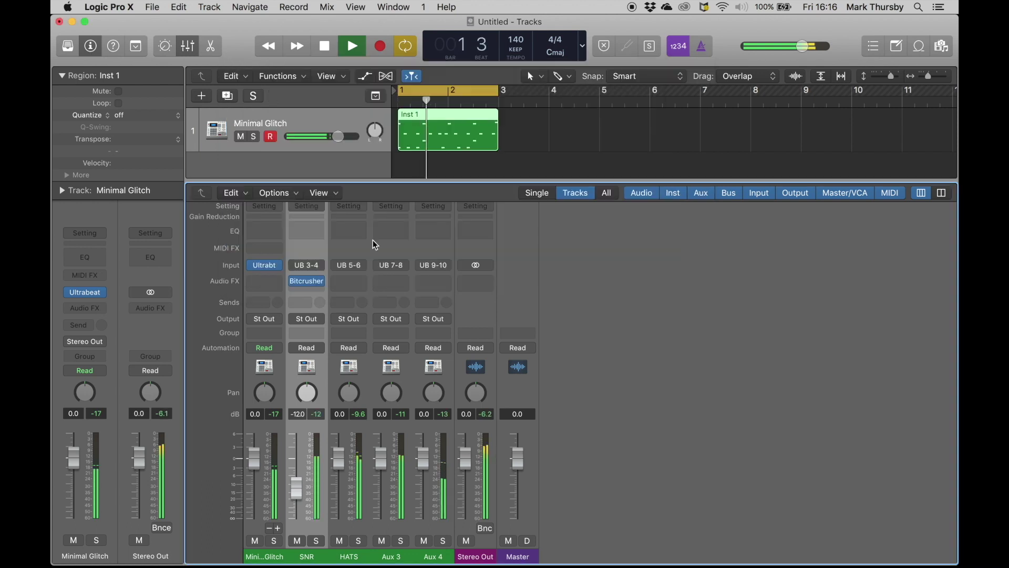
{"action": "key", "text": "space"}
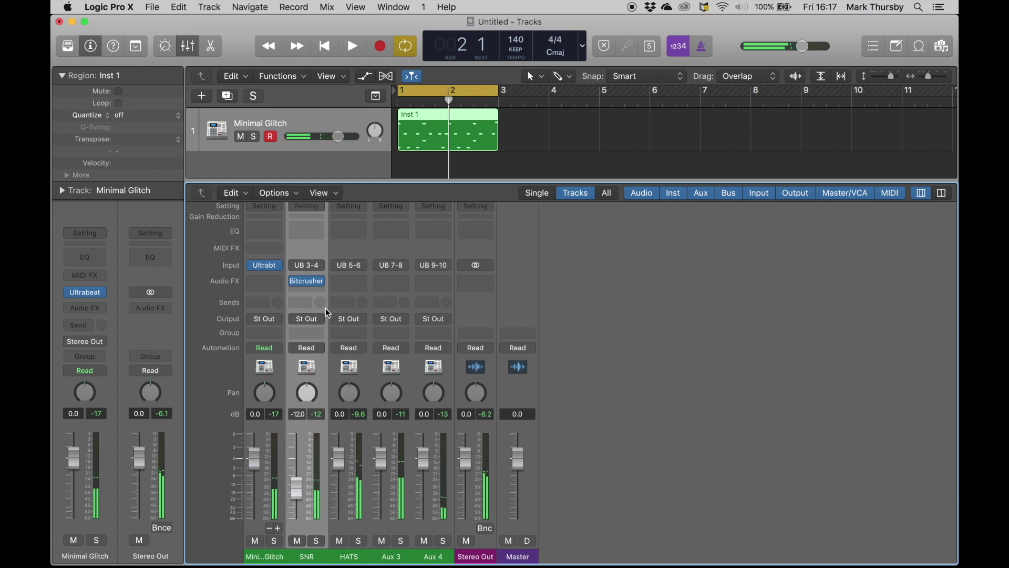
Insert a stereo Channel EQ after the Bitcrusher on the SNR channel and start playback
{"action": "left_click", "coordinate": [301, 289]}
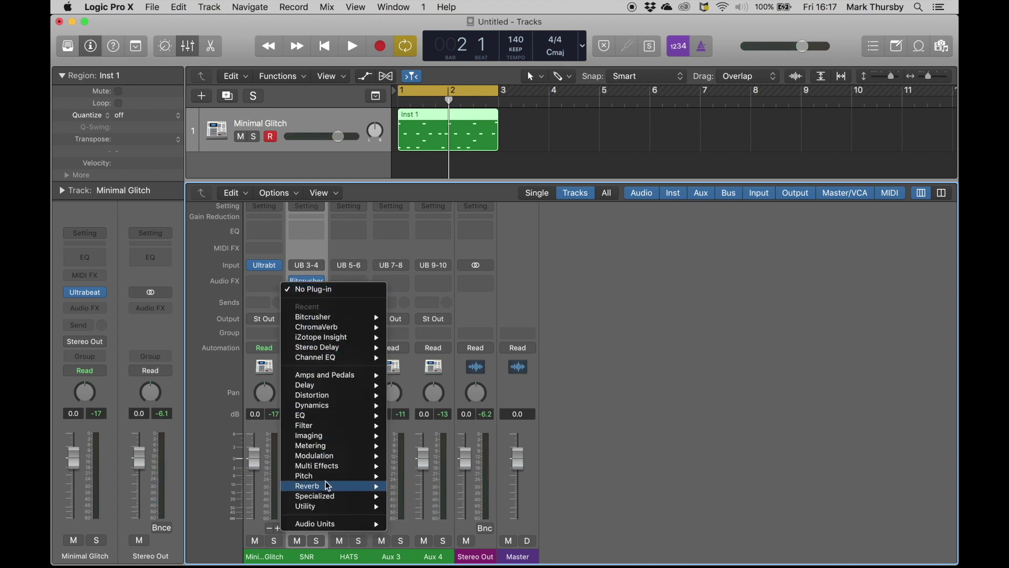
{"action": "mouse_move", "coordinate": [333, 416]}
{"action": "mouse_move", "coordinate": [409, 420]}
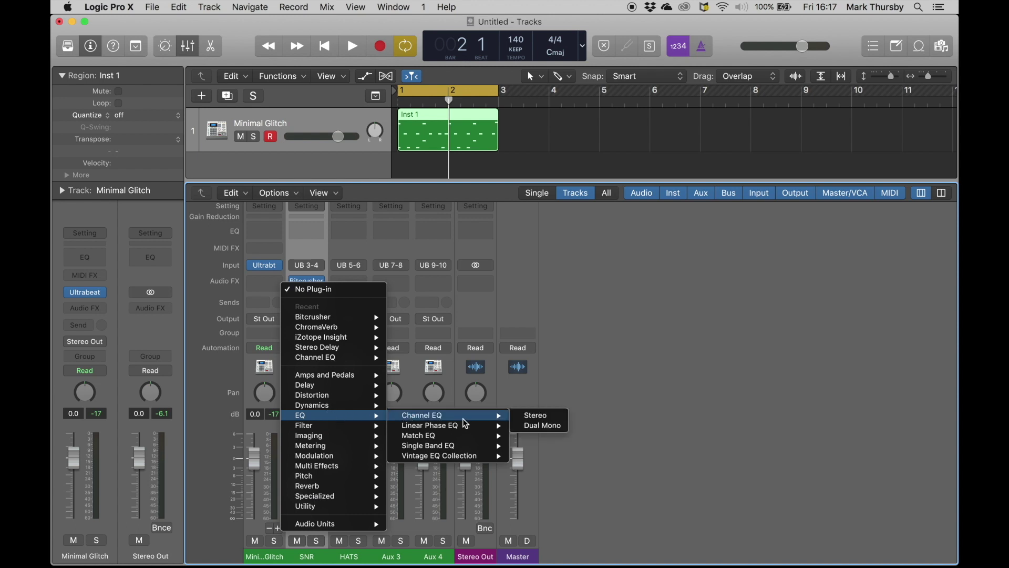
{"action": "left_click", "coordinate": [532, 415]}
{"action": "key", "text": "space"}
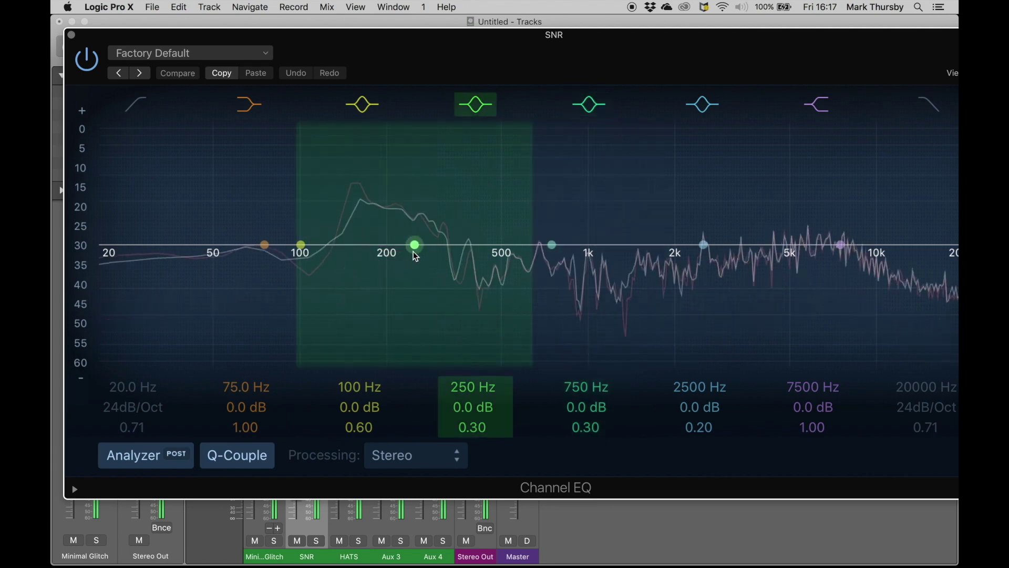
Try a narrow cut on the SNR EQ's 250 Hz band, at 280 Hz, -9.0 dB and Q 2.10
{"action": "left_click_drag", "start_coordinate": [414, 245], "coordinate": [428, 333]}
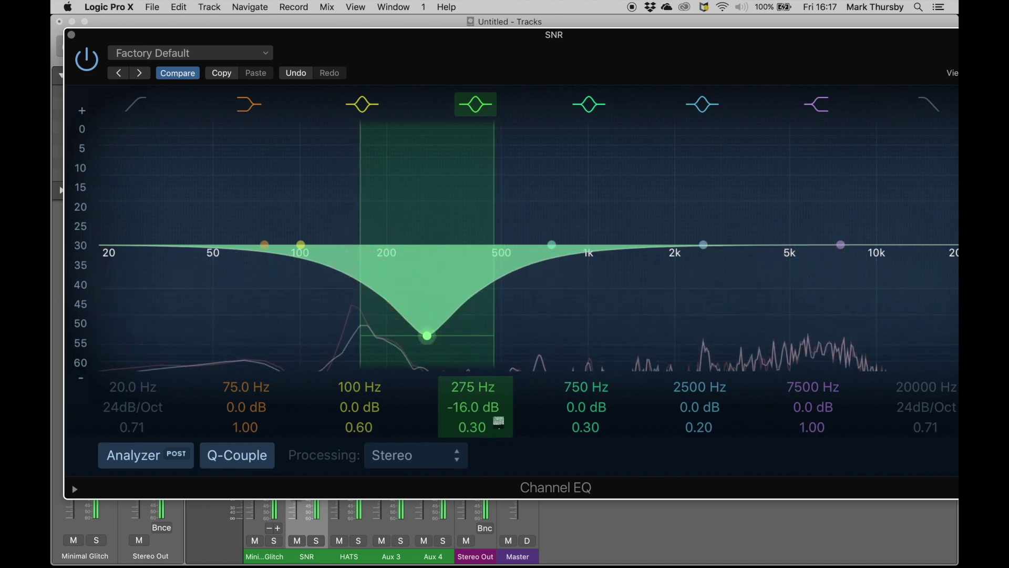
{"action": "left_click_drag", "start_coordinate": [430, 340], "coordinate": [431, 304]}
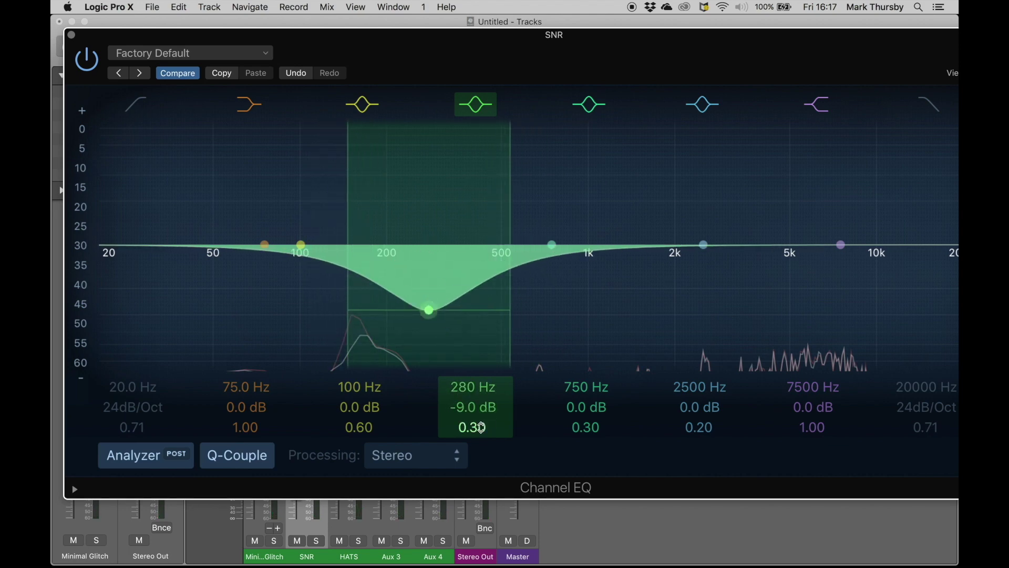
{"action": "left_click_drag", "start_coordinate": [474, 426], "coordinate": [474, 387]}
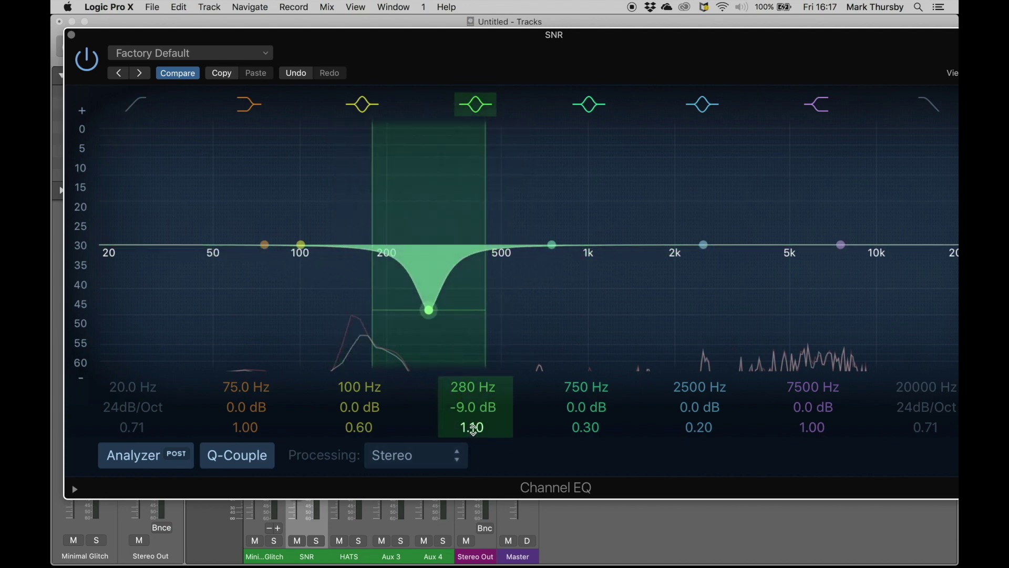
{"action": "left_click_drag", "start_coordinate": [476, 434], "coordinate": [475, 381]}
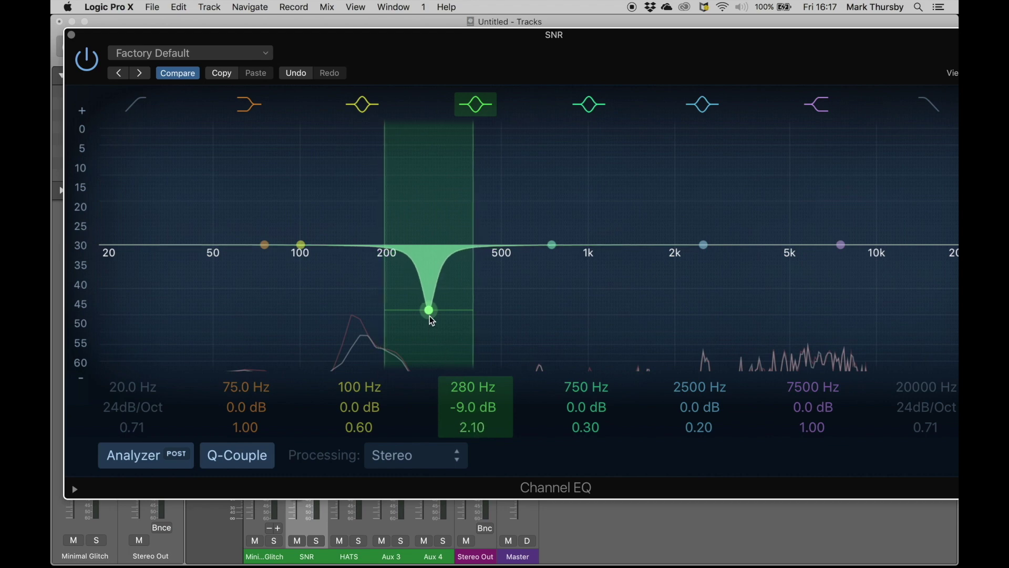
Try the same EQ band as a 620 Hz, -20.0 dB cut with Q 0.43, and as a 630 Hz, +24.0 dB boost
{"action": "left_click_drag", "start_coordinate": [430, 314], "coordinate": [524, 367]}
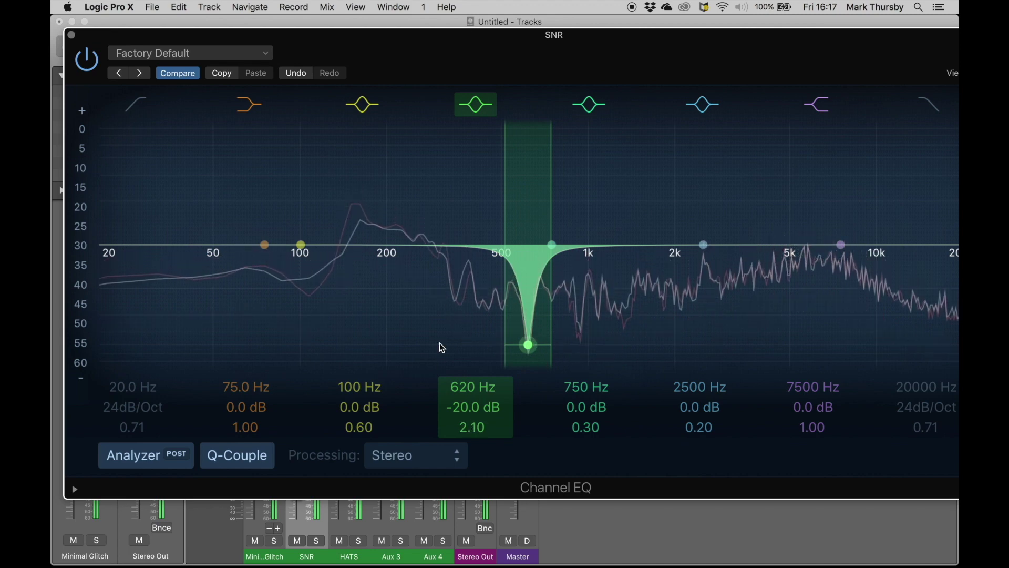
{"action": "mouse_move", "coordinate": [471, 427]}
{"action": "left_mouse_down"}
{"action": "mouse_move", "coordinate": [471, 403]}
{"action": "mouse_move", "coordinate": [471, 454]}
{"action": "mouse_move", "coordinate": [472, 425]}
{"action": "left_mouse_up"}
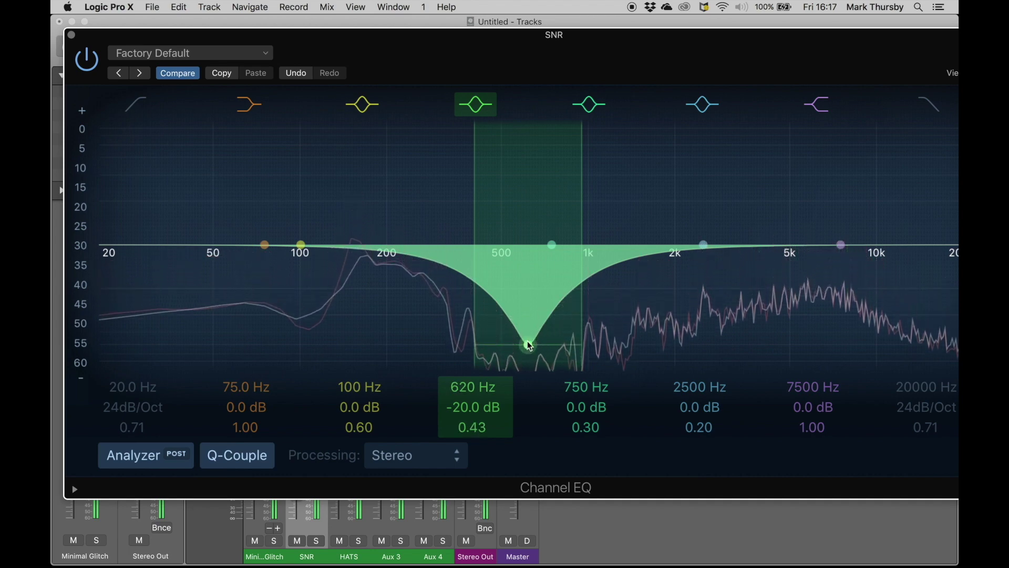
{"action": "left_click_drag", "start_coordinate": [534, 241], "coordinate": [534, 124]}
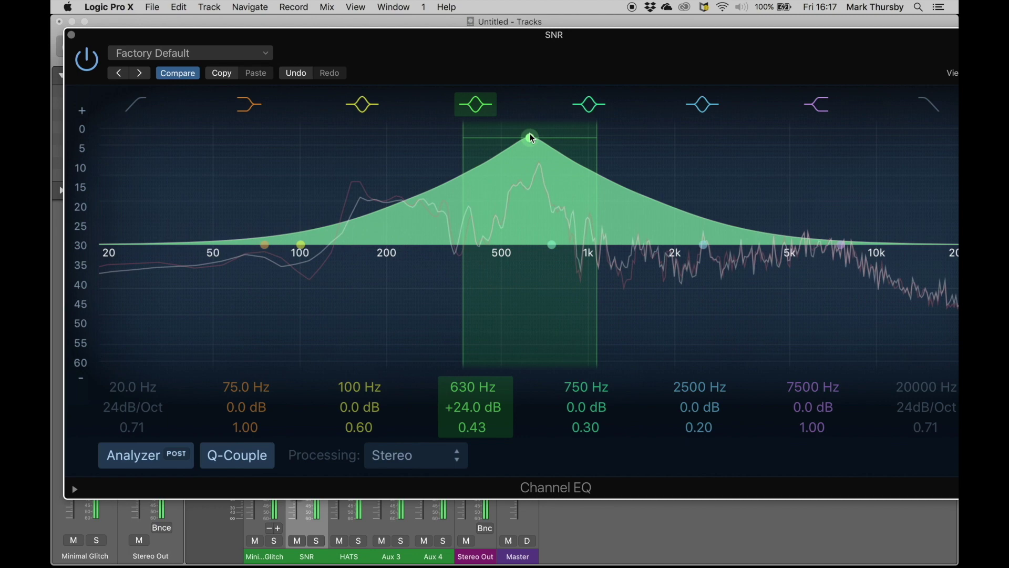
Shrink the Channel EQ window and reposition it so the whole EQ and the mixer faders can be seen
{"action": "left_click_drag", "start_coordinate": [522, 35], "coordinate": [396, 34]}
{"action": "left_click_drag", "start_coordinate": [920, 495], "coordinate": [563, 389]}
{"action": "left_click_drag", "start_coordinate": [196, 34], "coordinate": [440, 102]}
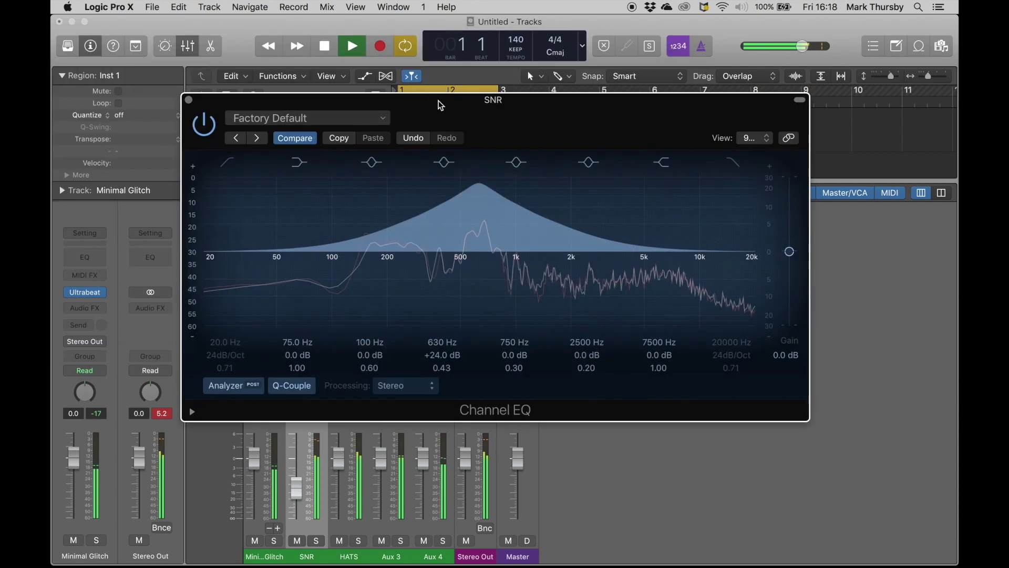
Turn the boosted SNR EQ band into a cut at 395 Hz, -21.5 dB, with Q 0.98
{"action": "left_click_drag", "start_coordinate": [479, 185], "coordinate": [482, 309]}
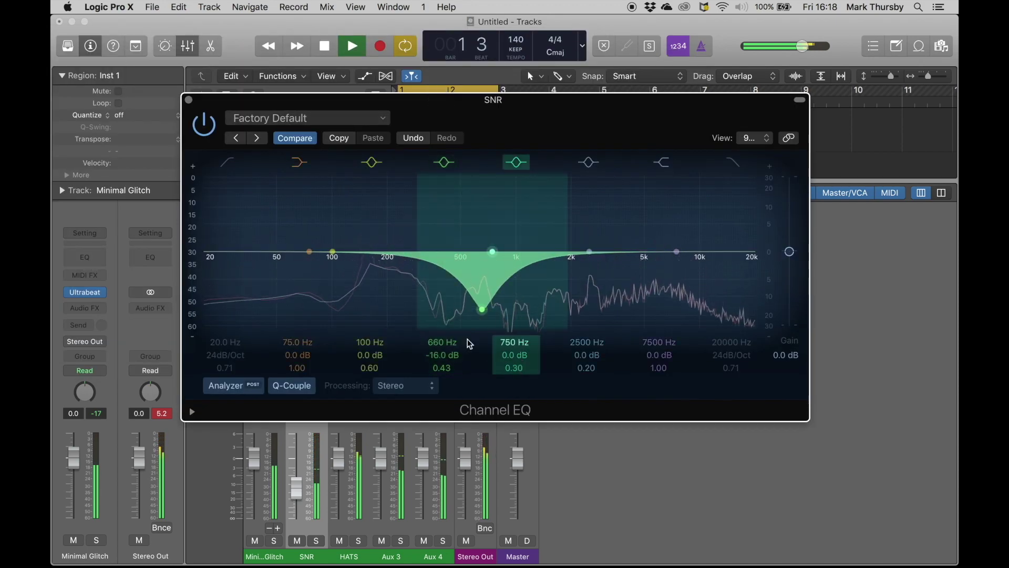
{"action": "mouse_move", "coordinate": [450, 370]}
{"action": "left_mouse_down"}
{"action": "mouse_move", "coordinate": [450, 346]}
{"action": "mouse_move", "coordinate": [444, 369]}
{"action": "left_mouse_up"}
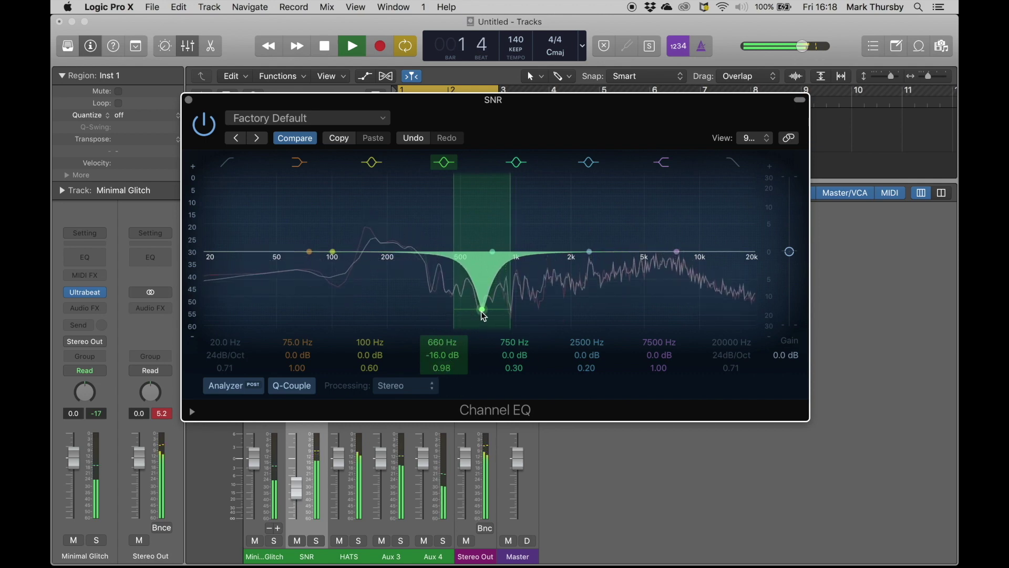
{"action": "left_click_drag", "start_coordinate": [483, 312], "coordinate": [441, 330]}
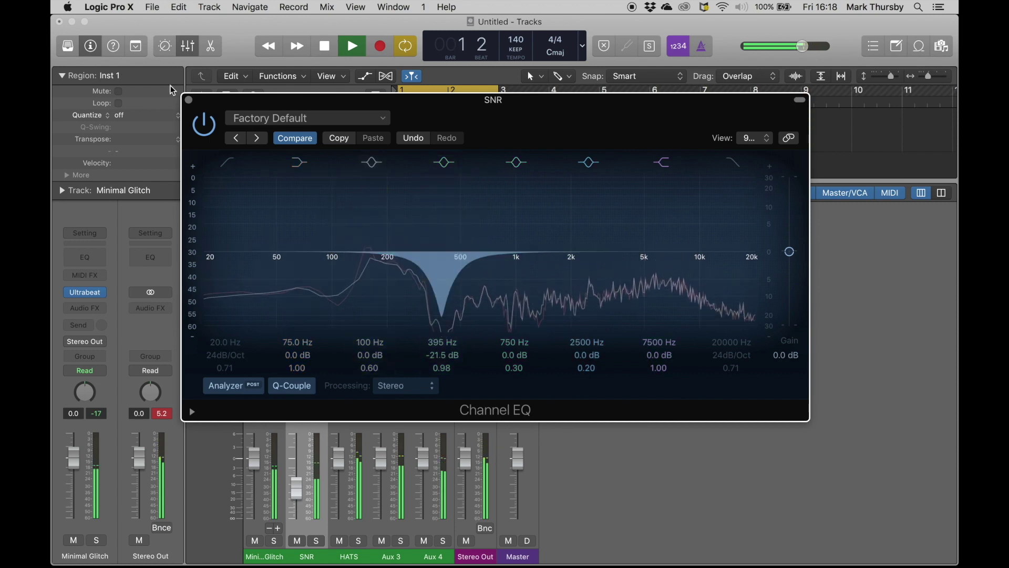
Close the Channel EQ window and replay the beat to check the SNR channel's level
{"action": "left_click", "coordinate": [190, 100]}
{"action": "key", "text": "space"}
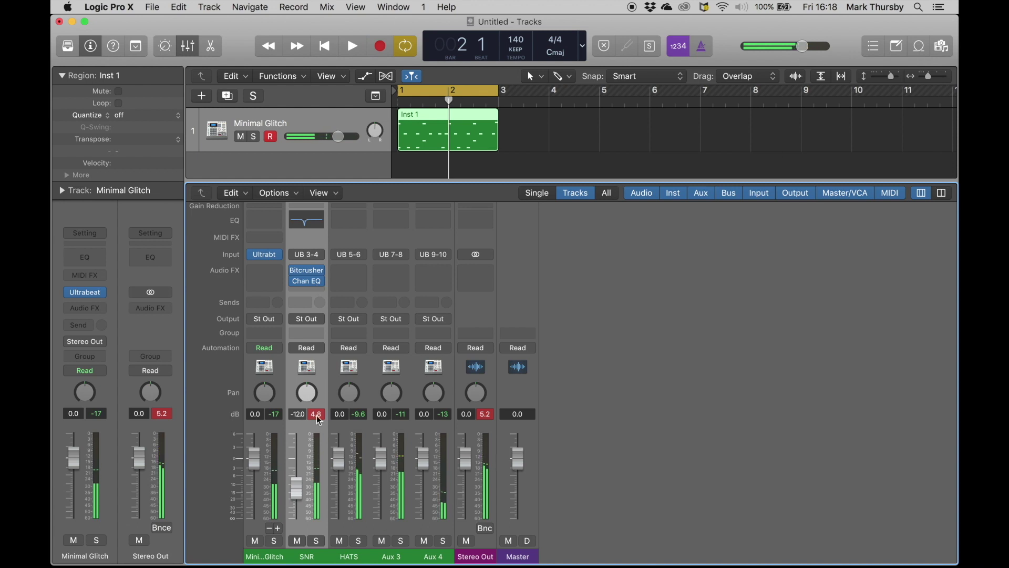
{"action": "key", "text": "space"}
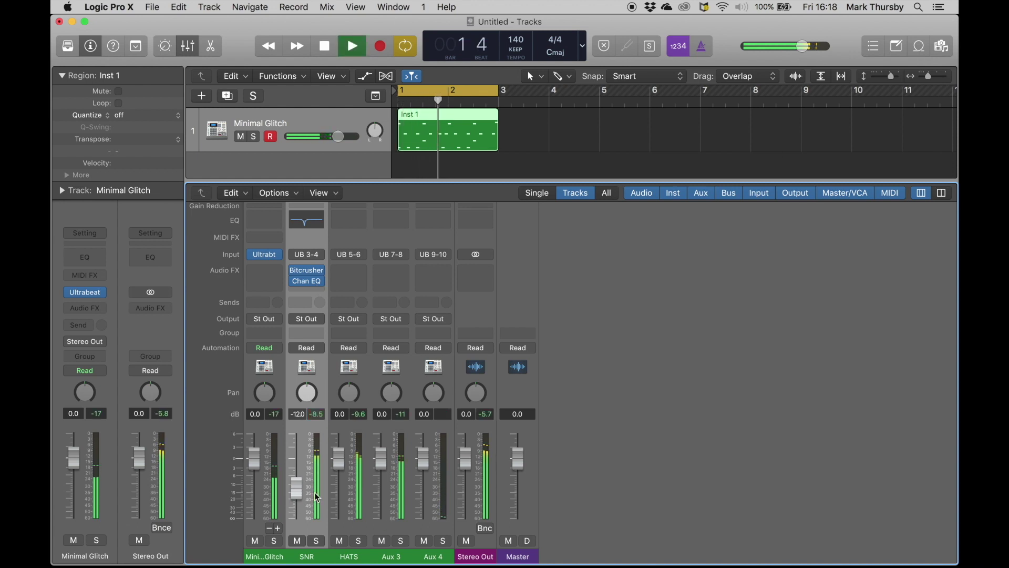
{"action": "key", "text": "space"}
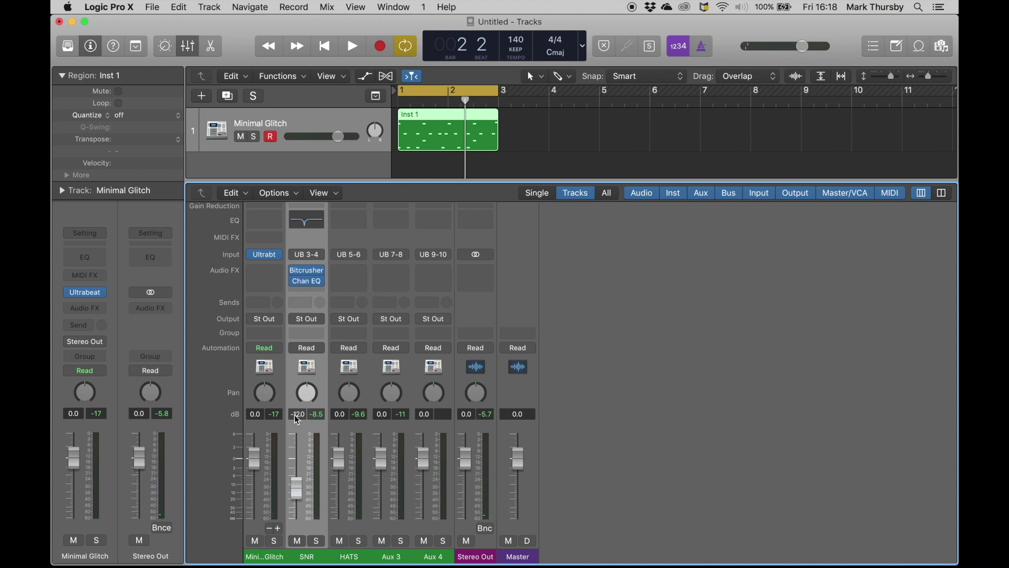
Play the beat briefly and insert a Stereo Delay in stereo format on the HATS channel
{"action": "left_click", "coordinate": [353, 564]}
{"action": "key", "text": "space"}
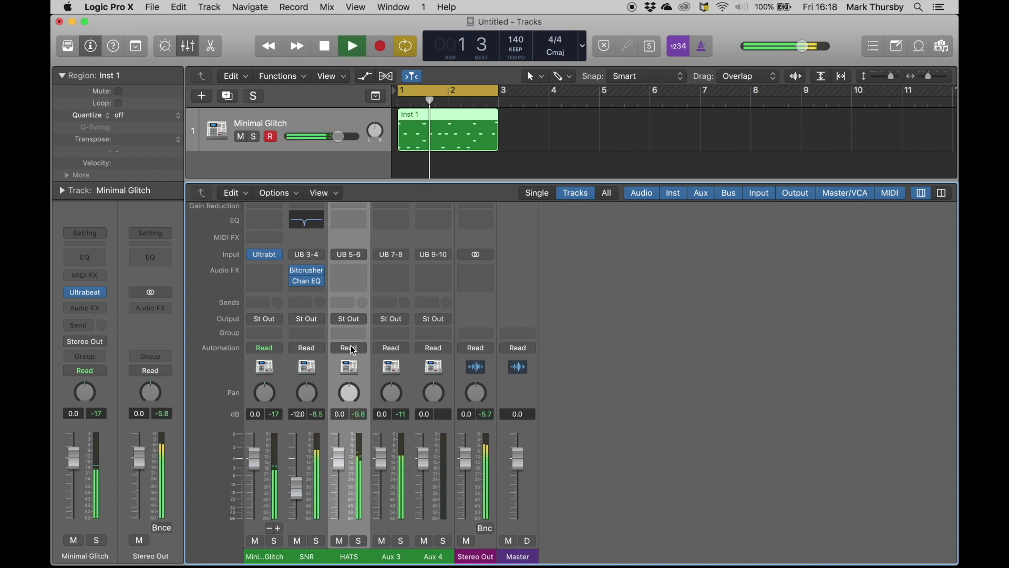
{"action": "key", "text": "space"}
{"action": "left_click", "coordinate": [349, 271]}
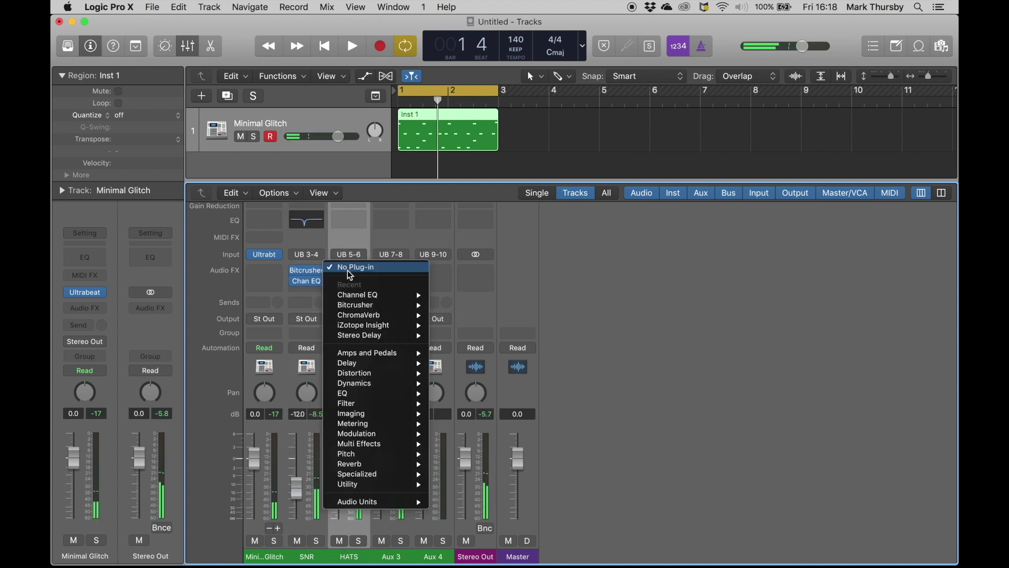
{"action": "left_click", "coordinate": [590, 287]}
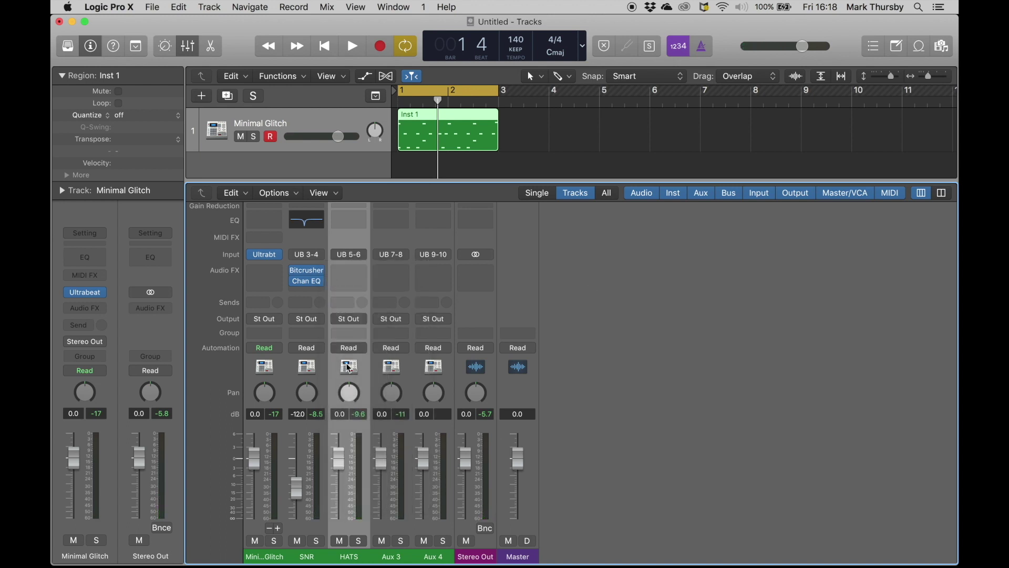
{"action": "left_click", "coordinate": [342, 277]}
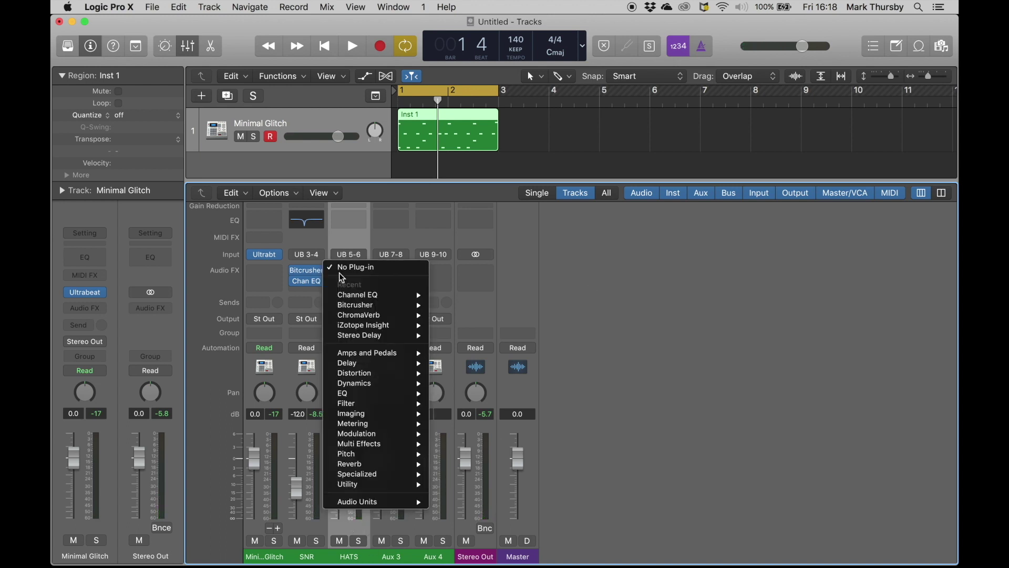
{"action": "mouse_move", "coordinate": [378, 368]}
{"action": "mouse_move", "coordinate": [468, 388]}
{"action": "mouse_move", "coordinate": [493, 400]}
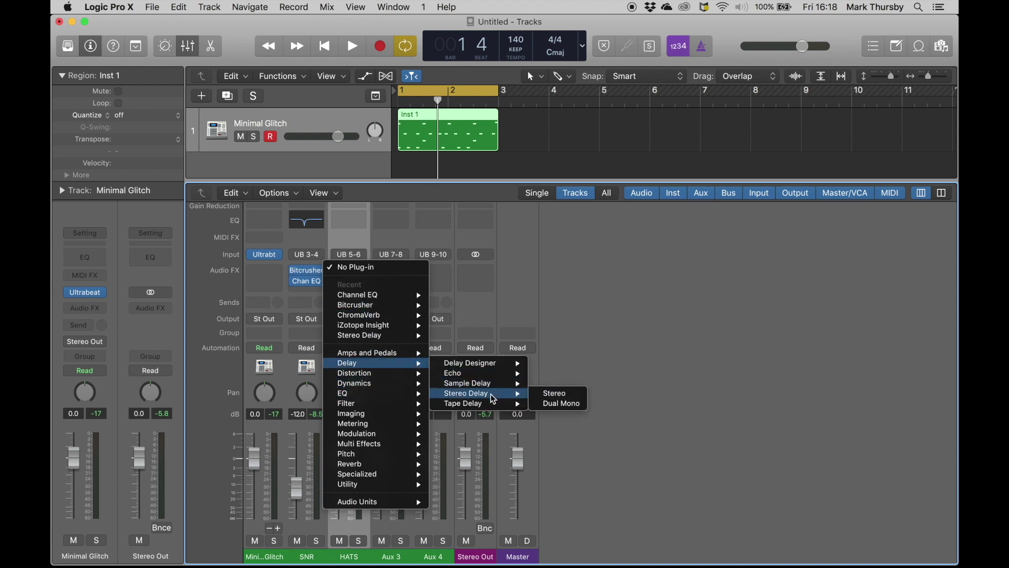
{"action": "left_click", "coordinate": [554, 395]}
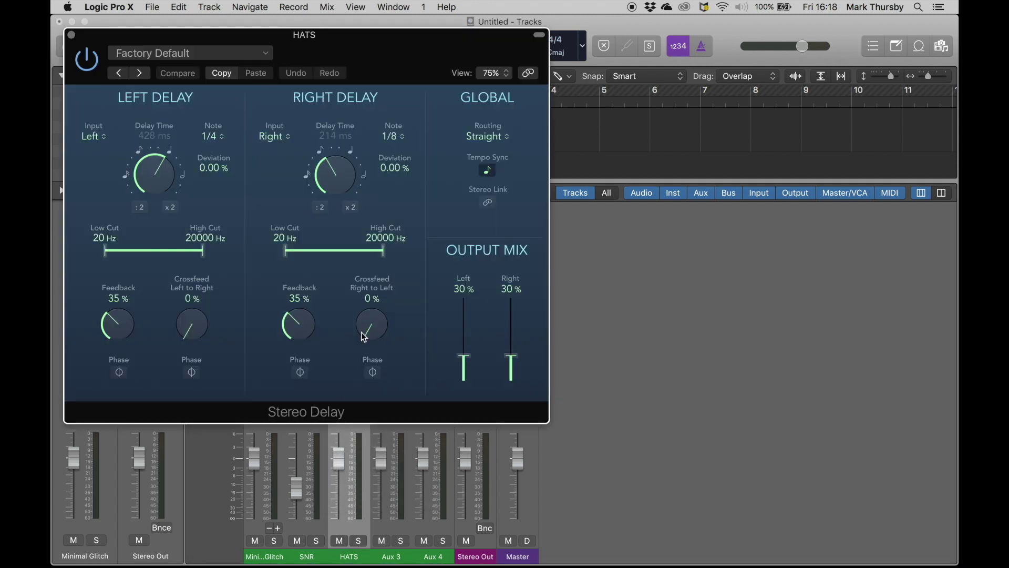
Move the Stereo Delay window towards the centre of the screen and audition the HATS channel in solo
{"action": "left_click_drag", "start_coordinate": [272, 39], "coordinate": [427, 66]}
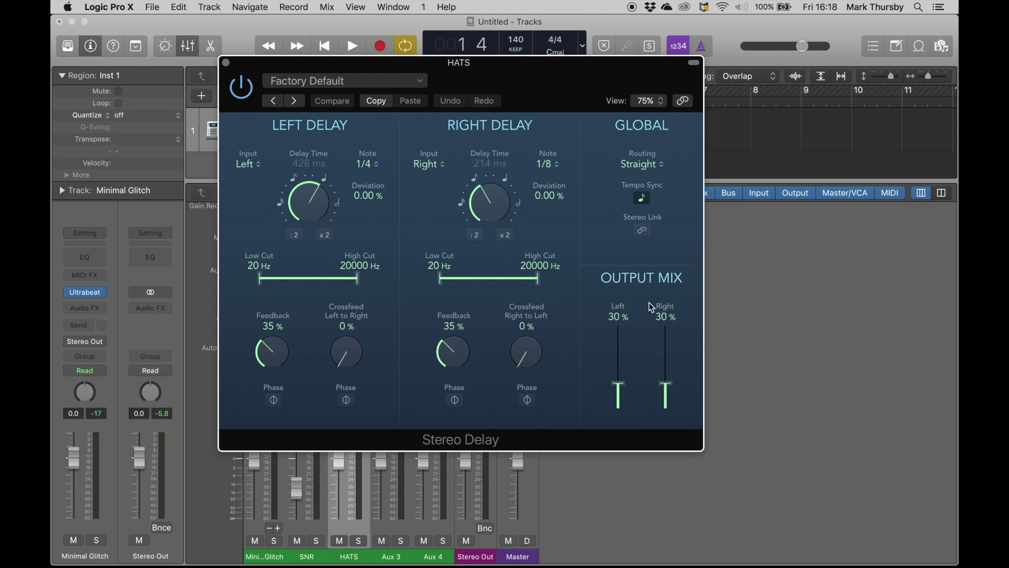
{"action": "key", "text": "space"}
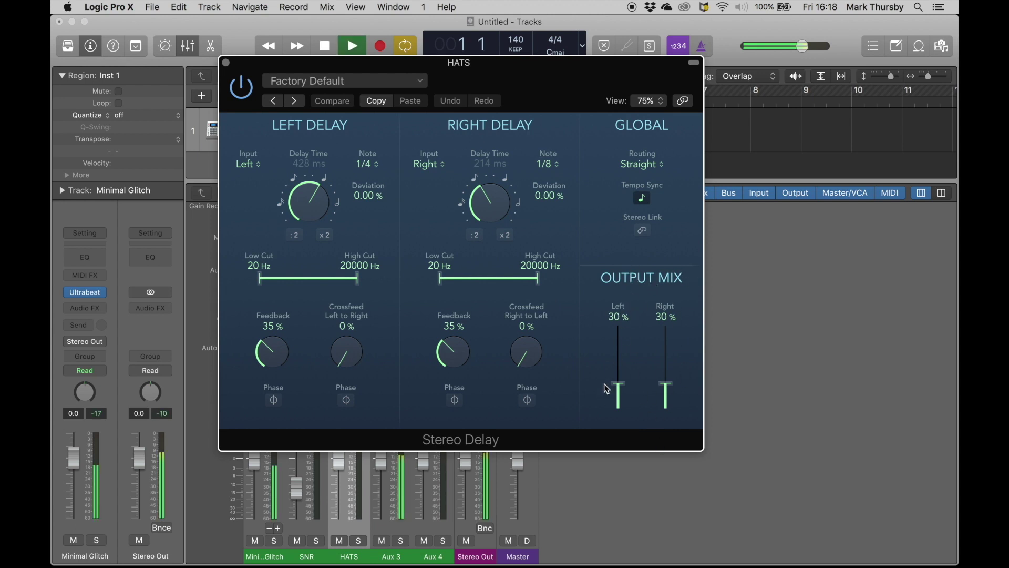
{"action": "left_click", "coordinate": [358, 540]}
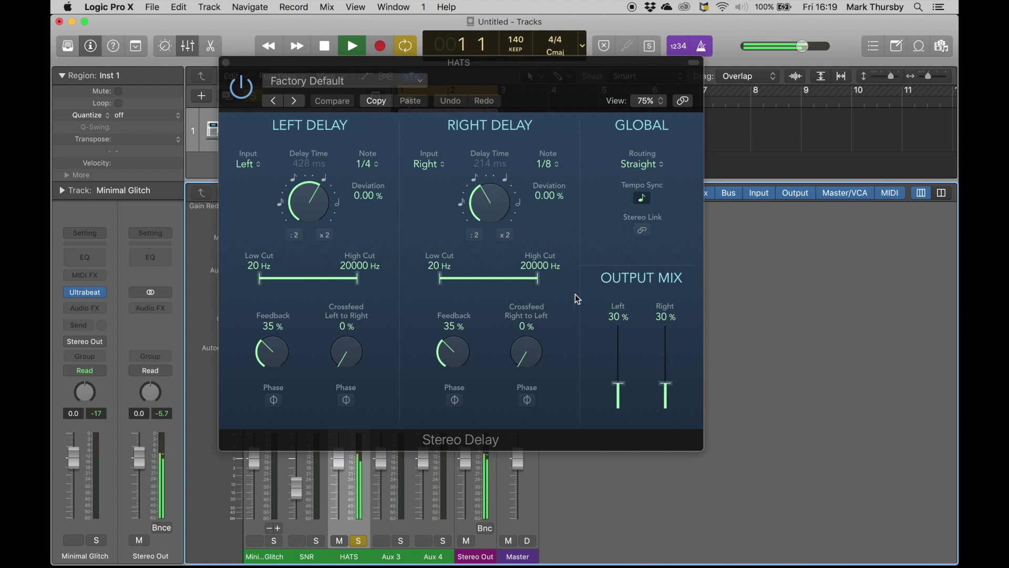
{"action": "key", "text": "space"}
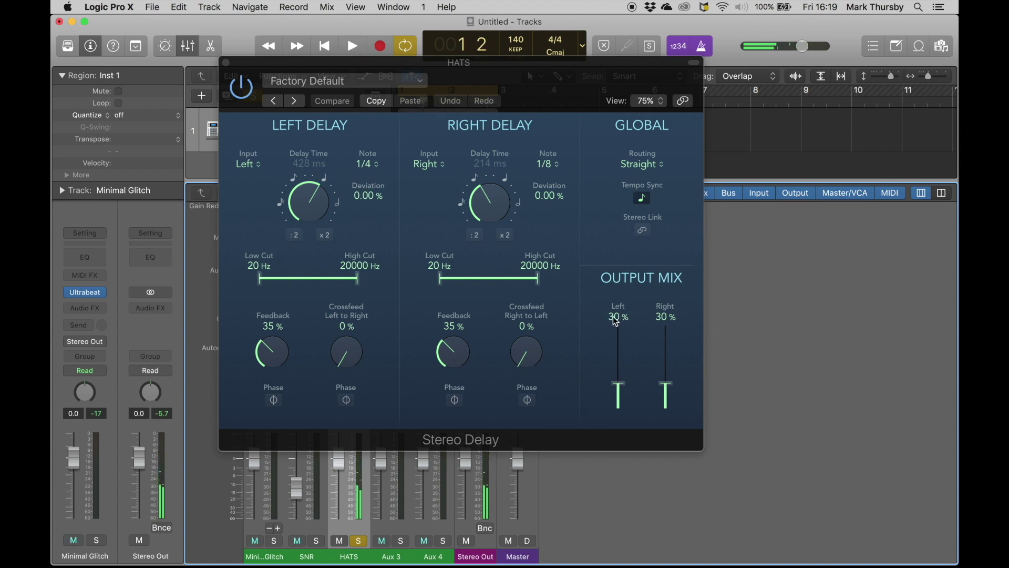
Set both the left and right output mix of the HATS Stereo Delay to 10 %
{"action": "double_click", "coordinate": [616, 318]}
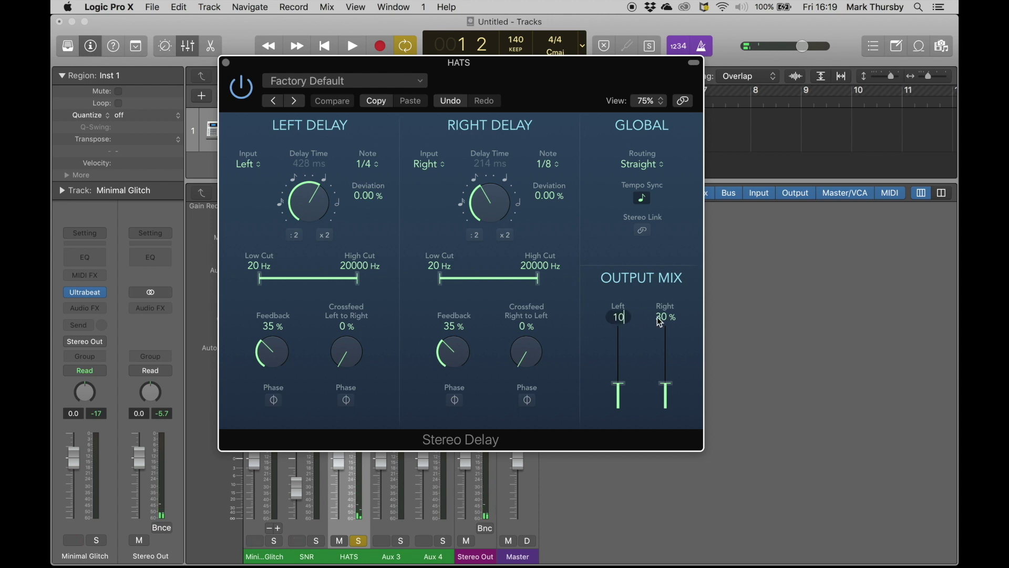
{"action": "type", "text": "10"}
{"action": "key", "text": "Return"}
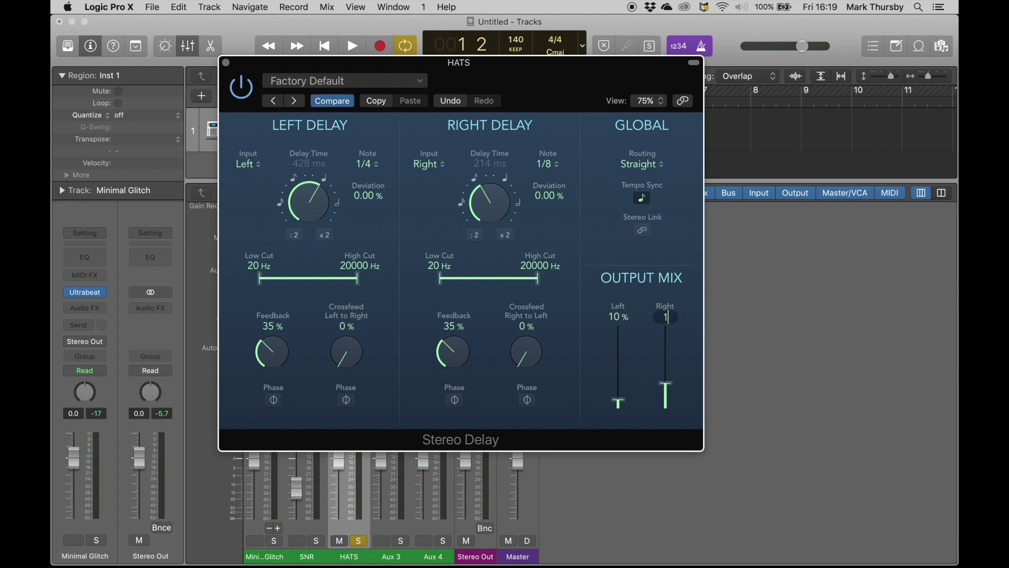
{"action": "left_click", "coordinate": [664, 318]}
{"action": "type", "text": "10"}
{"action": "key", "text": "Return"}
Close the Stereo Delay window and unsolo HATS to hear the delay within the full beat
{"action": "key", "text": "space"}
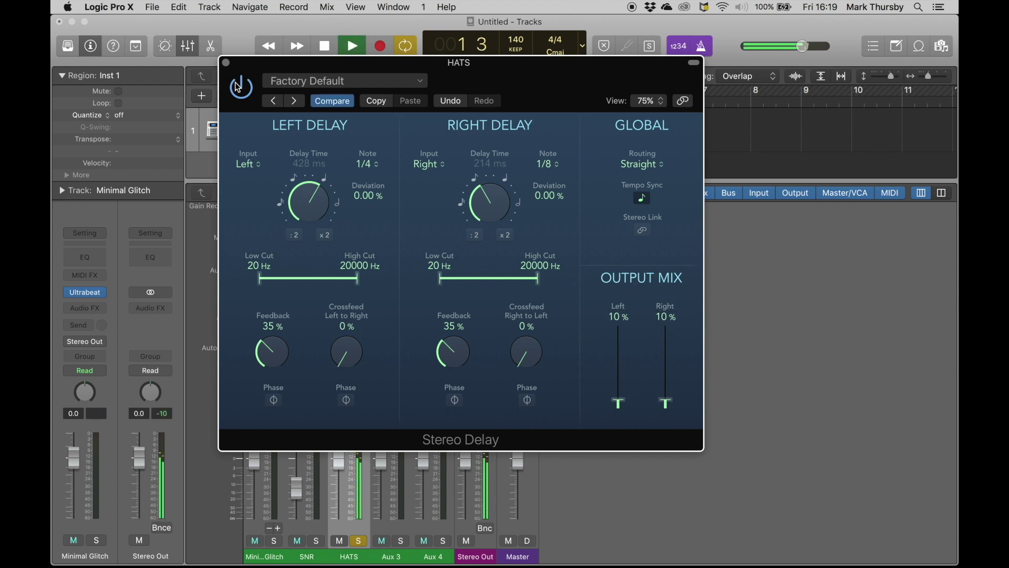
{"action": "left_click", "coordinate": [226, 63]}
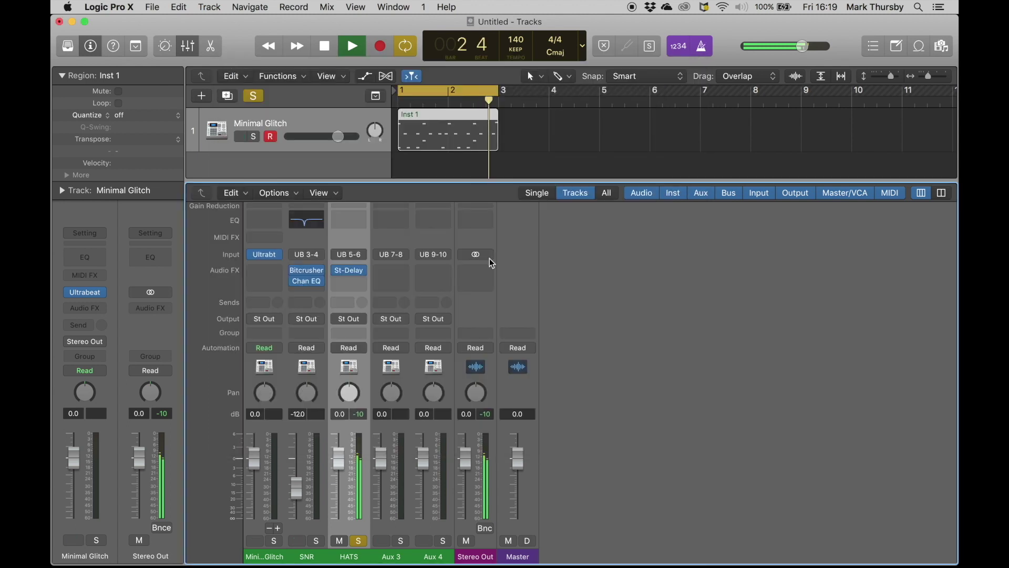
{"action": "left_click", "coordinate": [357, 541]}
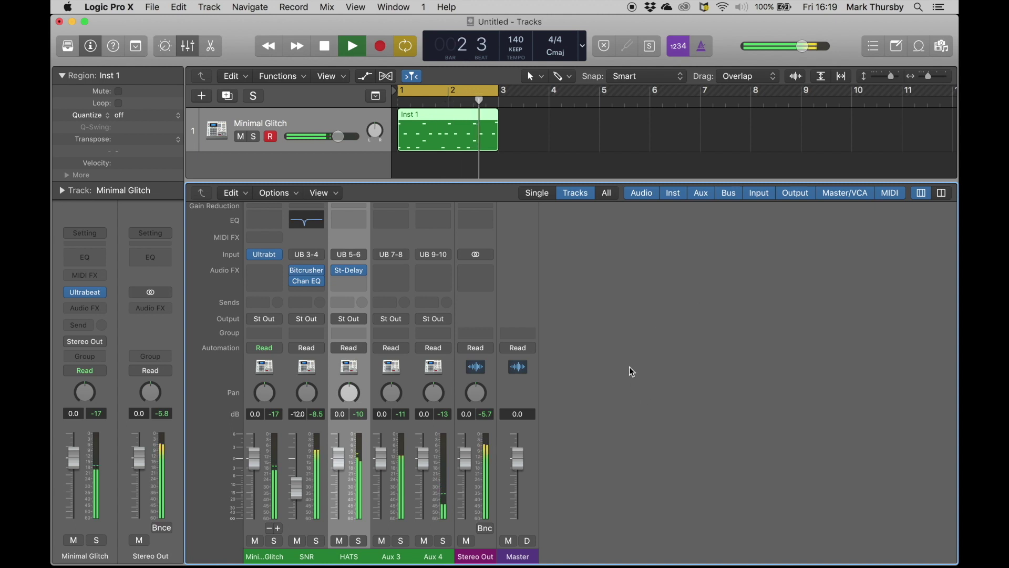
{"action": "key", "text": "space"}
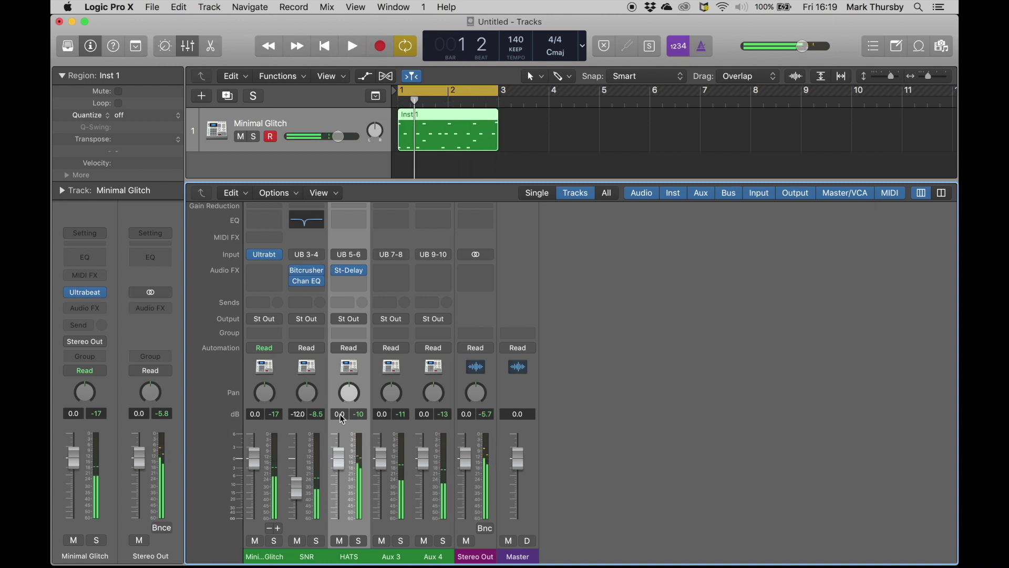
{"action": "key", "text": "space"}
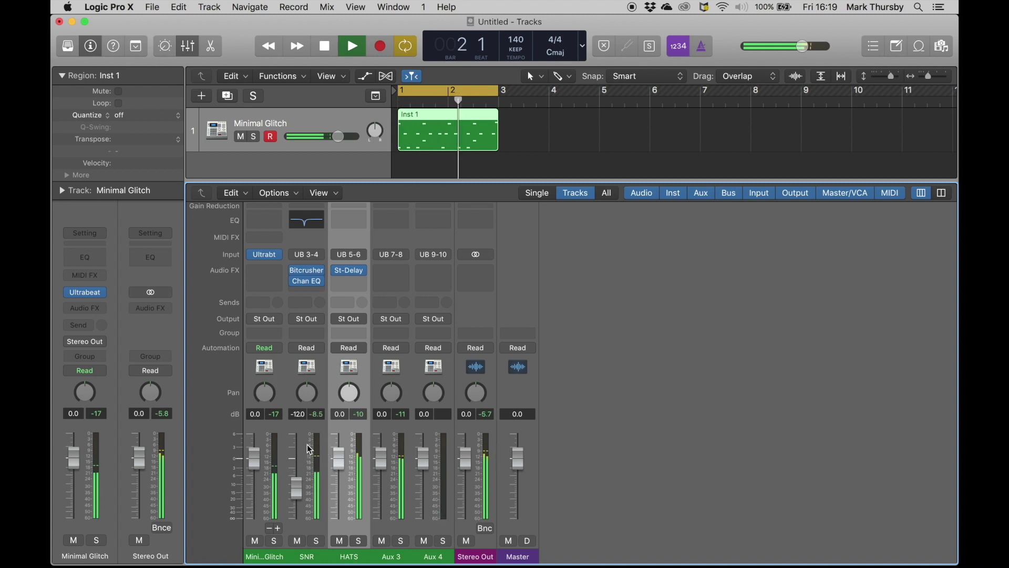
{"action": "key", "text": "space"}
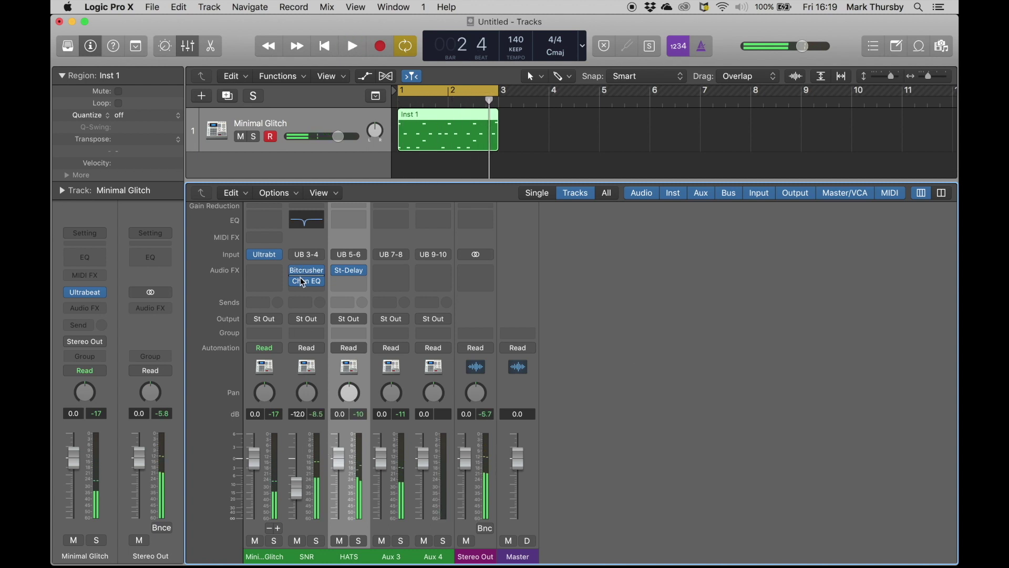
In the SNR channel's Channel EQ, shape the low shelf into a cut at 45.5 Hz, -24.0 dB, with Q 1.10
{"action": "left_click", "coordinate": [307, 220]}
{"action": "key", "text": "space"}
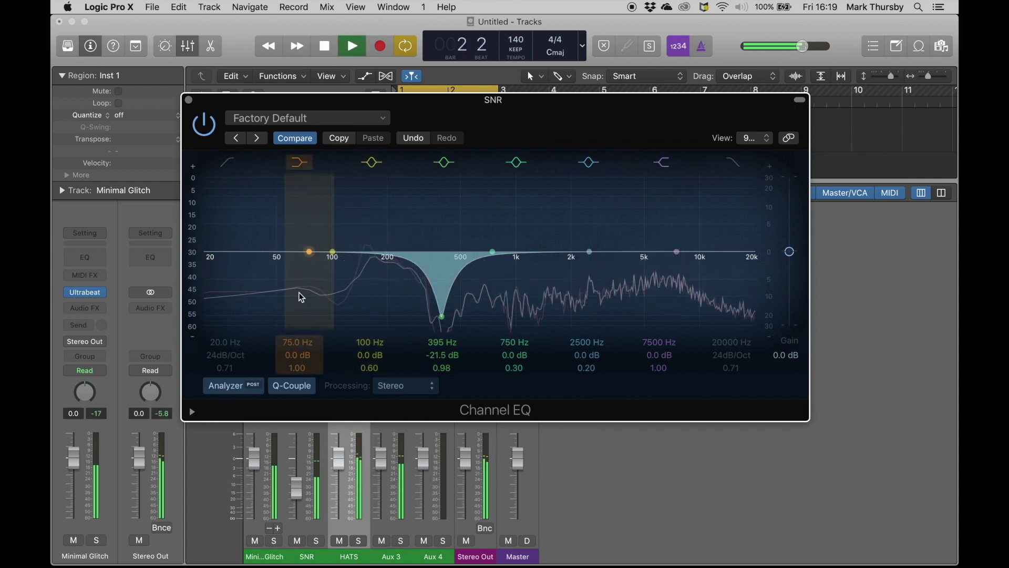
{"action": "key", "text": "space"}
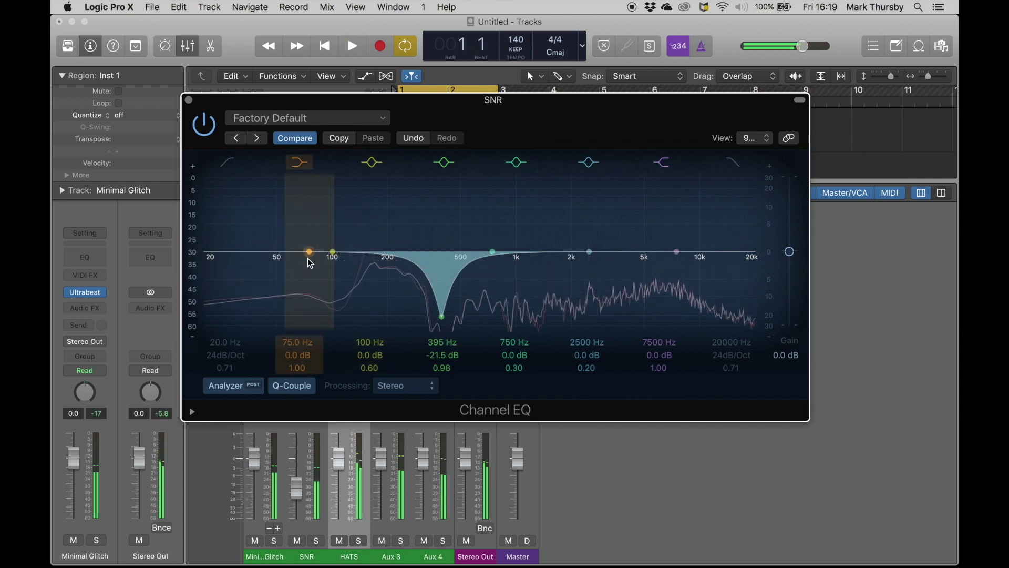
{"action": "left_click_drag", "start_coordinate": [309, 252], "coordinate": [293, 325]}
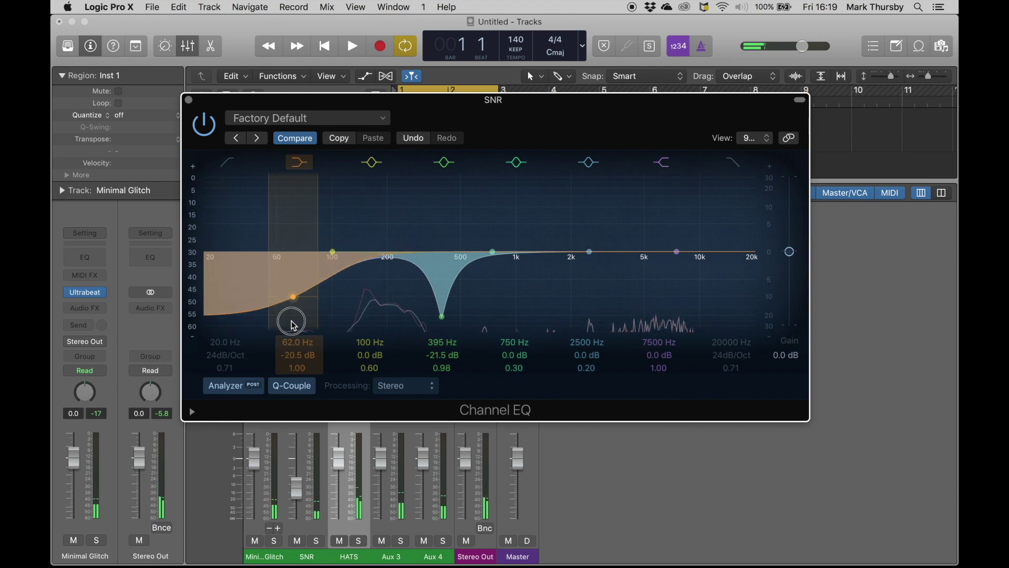
{"action": "mouse_move", "coordinate": [296, 371]}
{"action": "left_mouse_down"}
{"action": "mouse_move", "coordinate": [295, 381]}
{"action": "mouse_move", "coordinate": [296, 360]}
{"action": "left_mouse_up"}
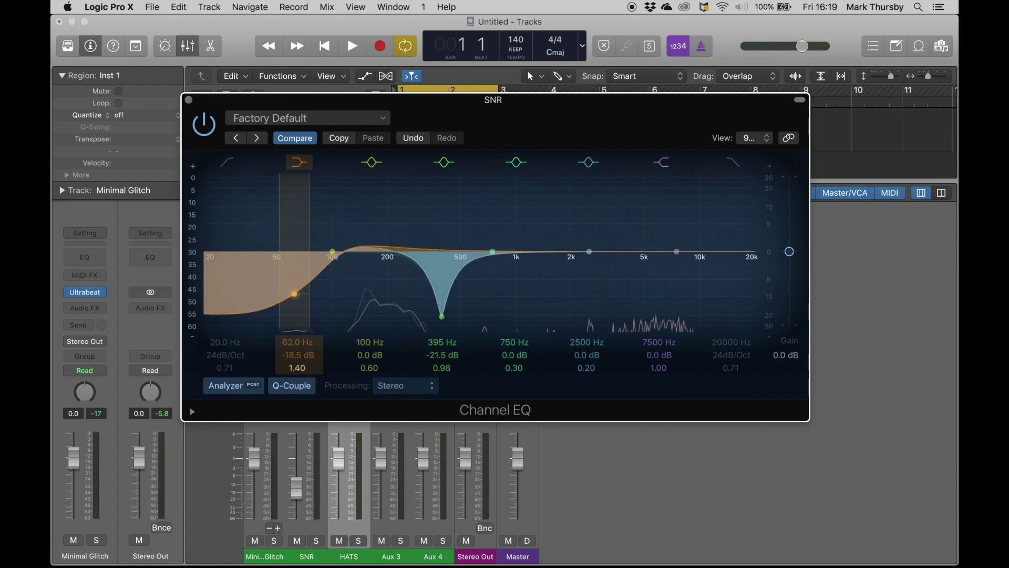
{"action": "mouse_move", "coordinate": [288, 314]}
{"action": "left_mouse_down"}
{"action": "mouse_move", "coordinate": [273, 337]}
{"action": "mouse_move", "coordinate": [295, 374]}
{"action": "left_mouse_up"}
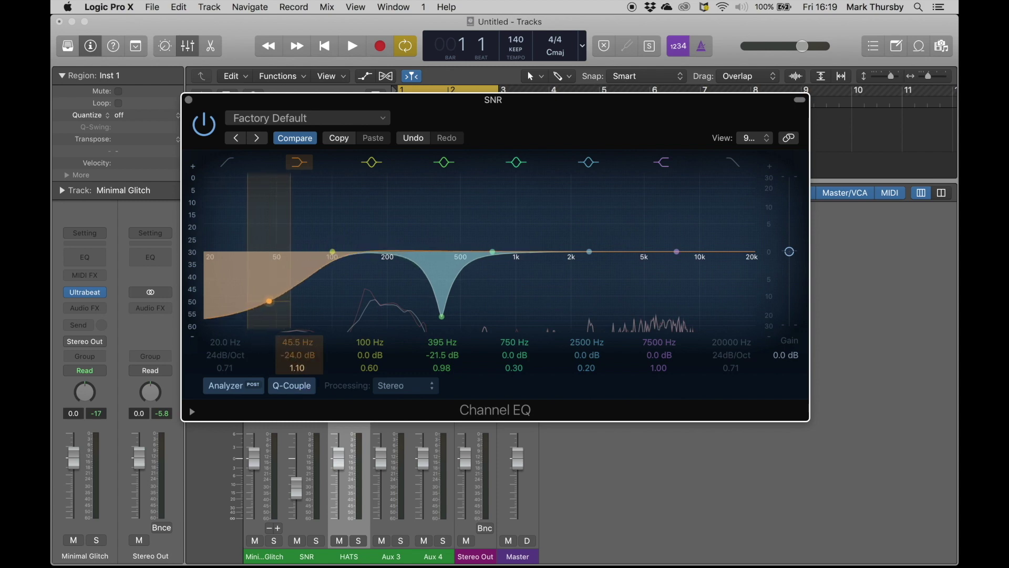
Shift the SNR low-shelf cut to 53 Hz during playback and close the Channel EQ window
{"action": "key", "text": "space"}
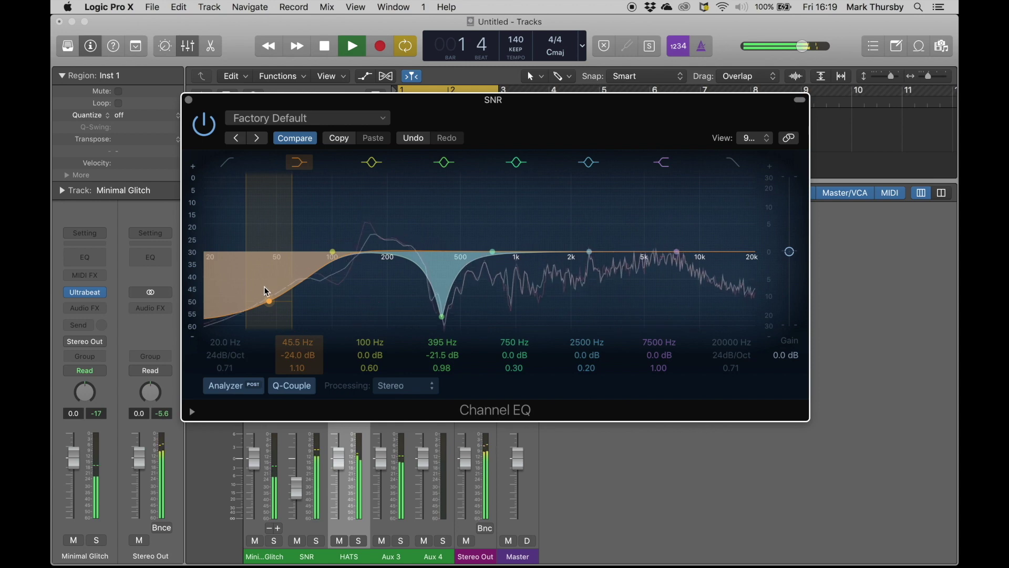
{"action": "mouse_move", "coordinate": [269, 305]}
{"action": "left_mouse_down"}
{"action": "mouse_move", "coordinate": [252, 322]}
{"action": "mouse_move", "coordinate": [286, 313]}
{"action": "mouse_move", "coordinate": [270, 318]}
{"action": "mouse_move", "coordinate": [297, 353]}
{"action": "mouse_move", "coordinate": [296, 339]}
{"action": "mouse_move", "coordinate": [296, 354]}
{"action": "left_mouse_up"}
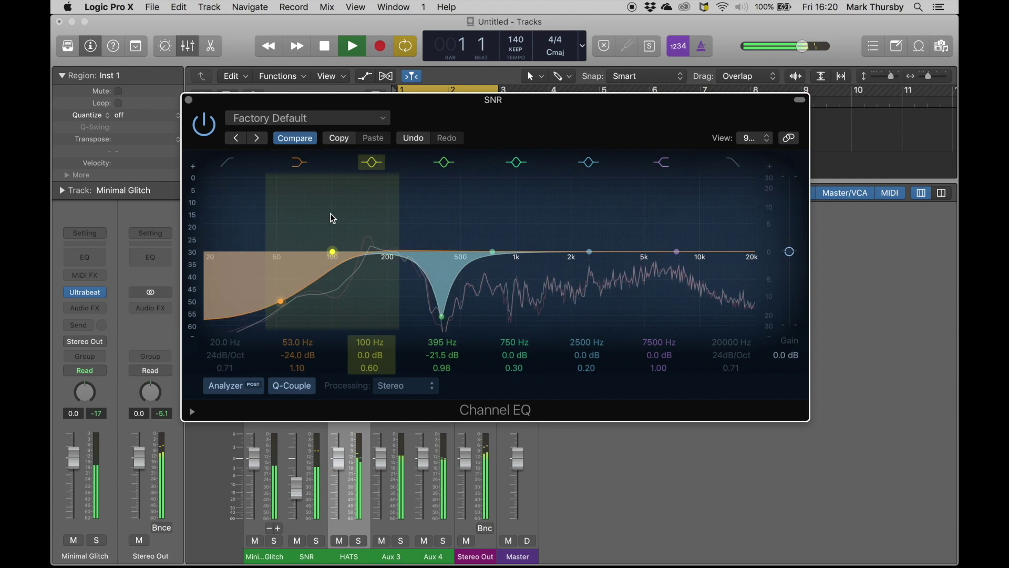
{"action": "key", "text": "space"}
{"action": "left_click", "coordinate": [189, 100]}
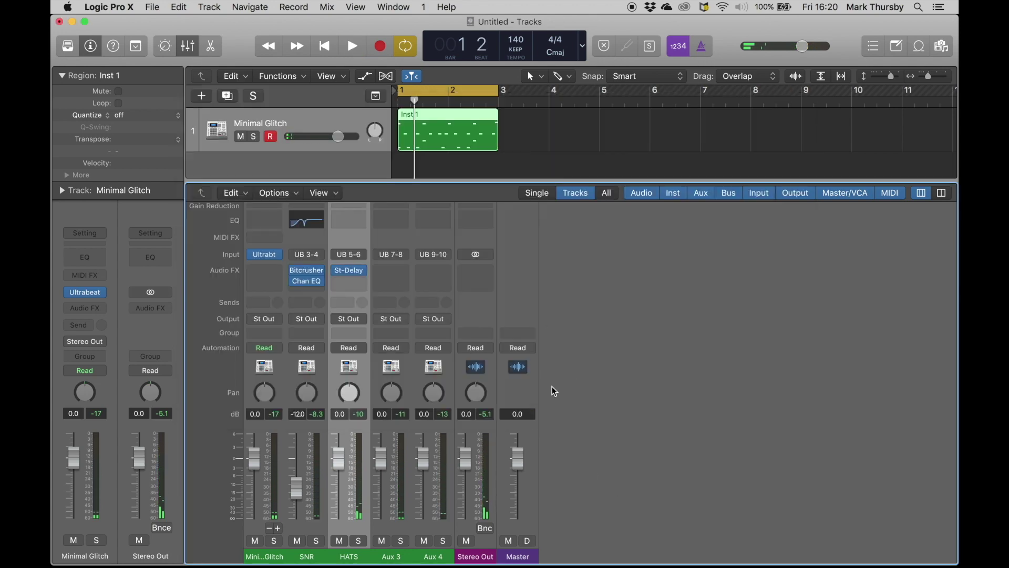
Check the output assignments in Ultrabeat, and audition Aux 3 in solo and within the full beat
{"action": "left_click", "coordinate": [266, 256]}
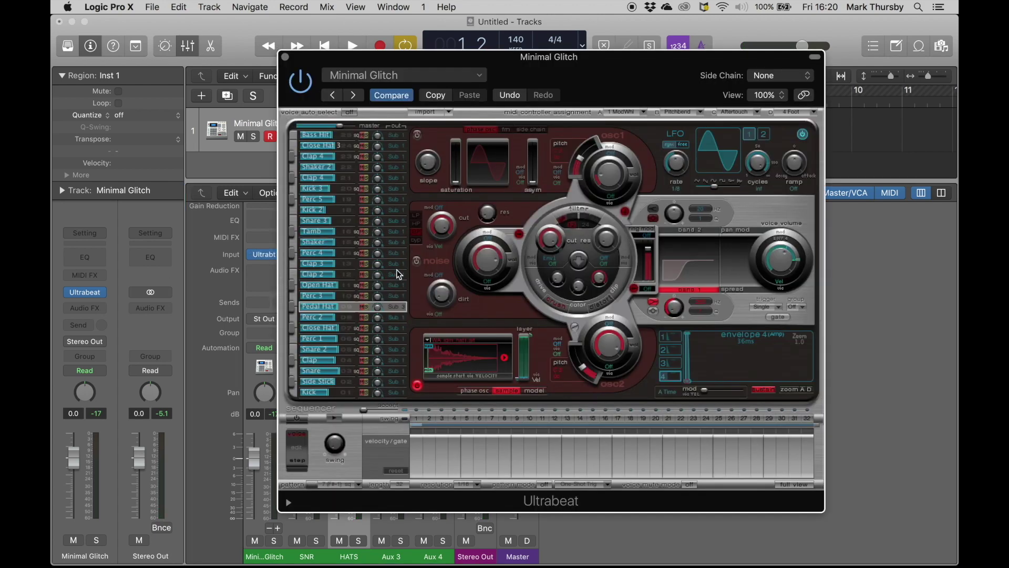
{"action": "left_click", "coordinate": [286, 58]}
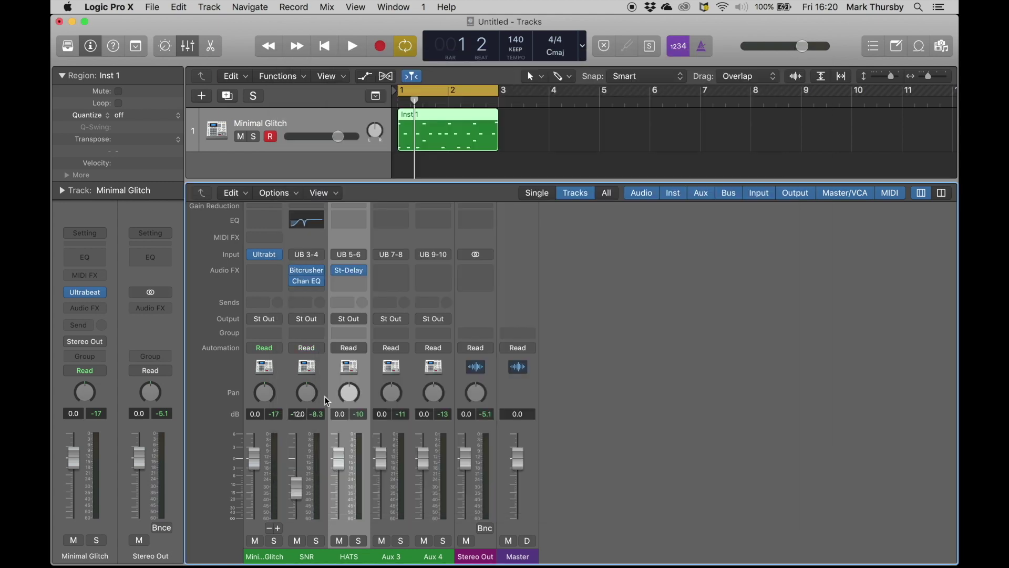
{"action": "left_click", "coordinate": [402, 542]}
{"action": "key", "text": "space"}
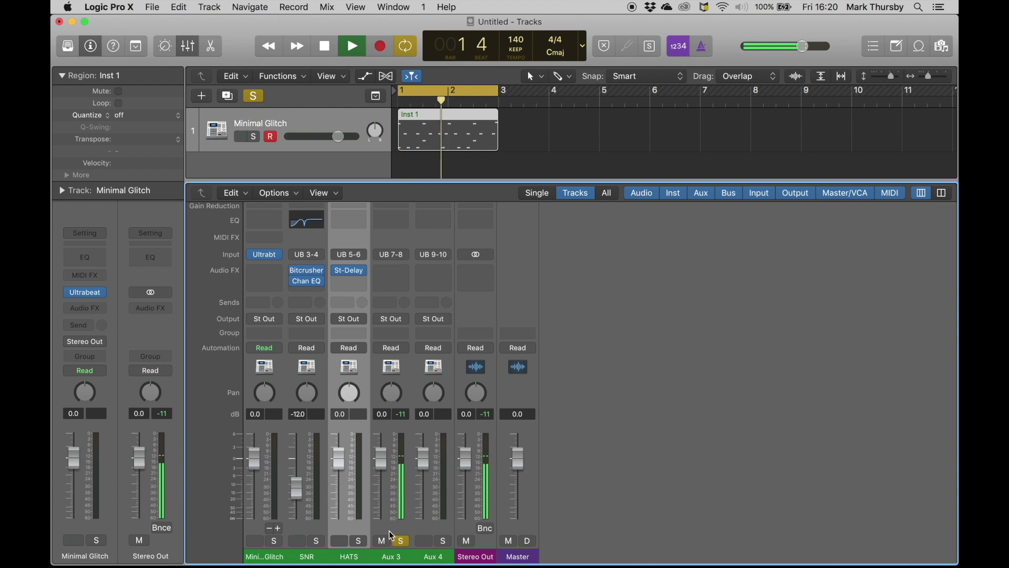
{"action": "left_click", "coordinate": [402, 541]}
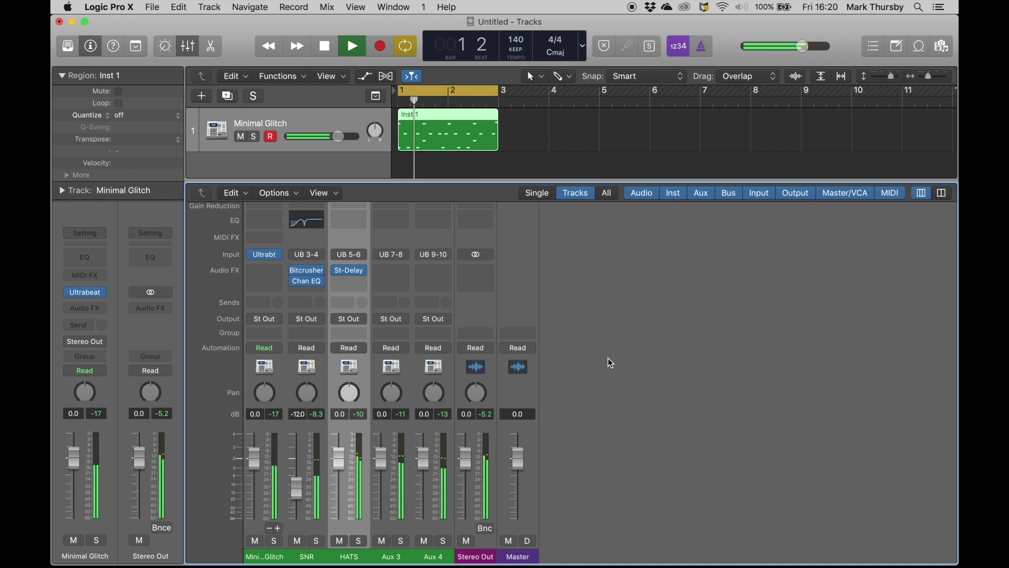
{"action": "key", "text": "space"}
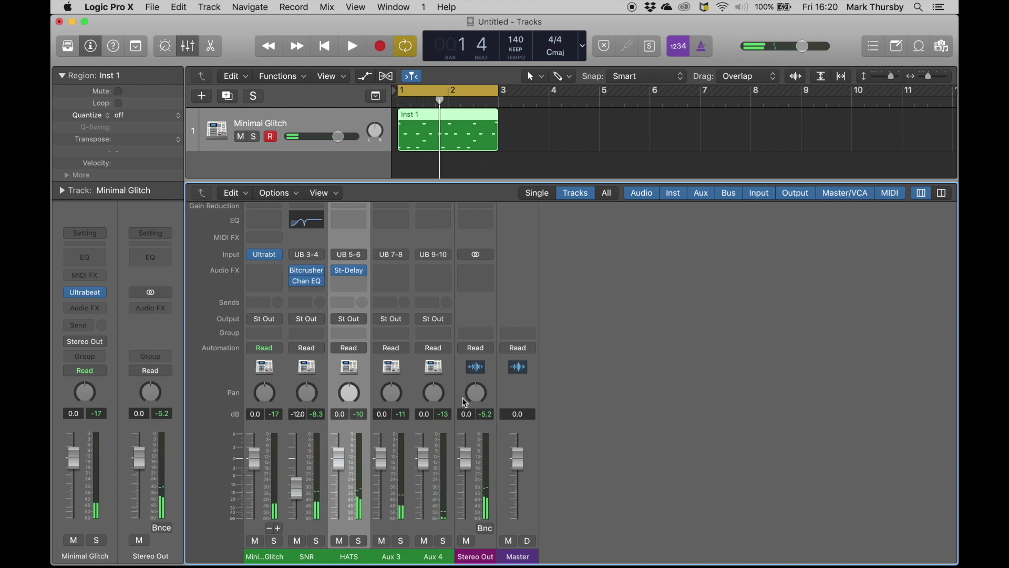